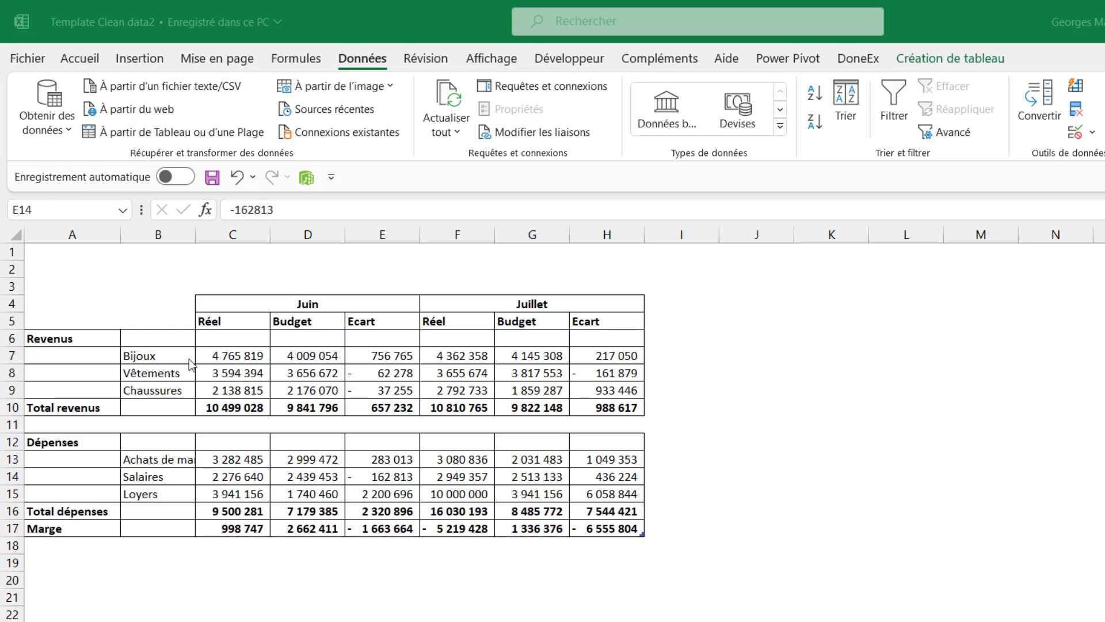
Examine the Revenus row and the empty category cells in column A beside the revenue and expense items
left_click(154, 339)
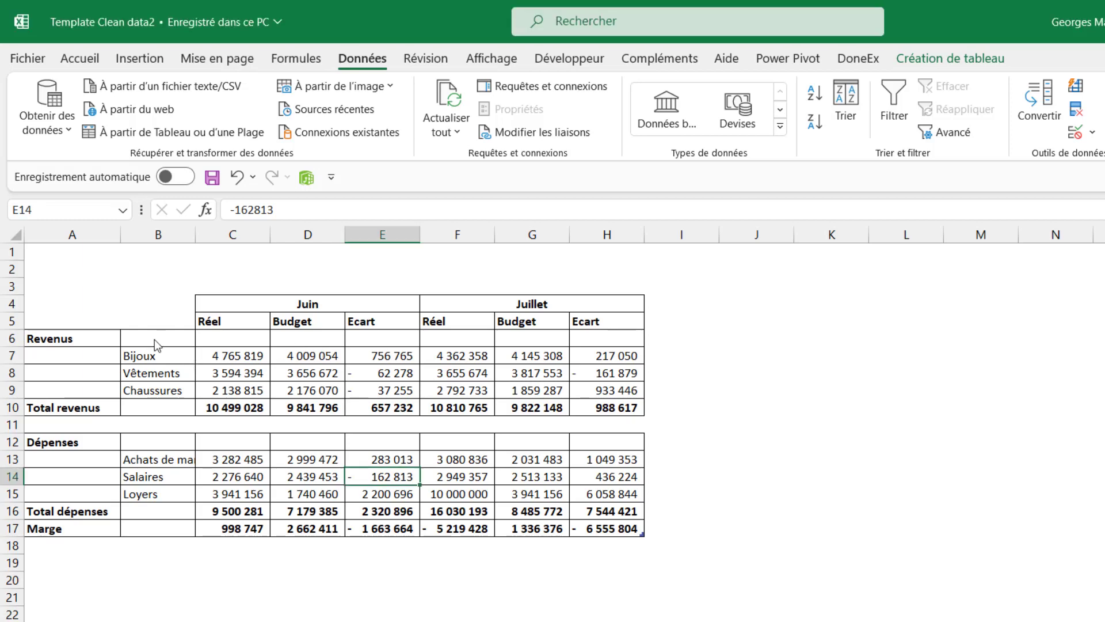
left_click(5, 338)
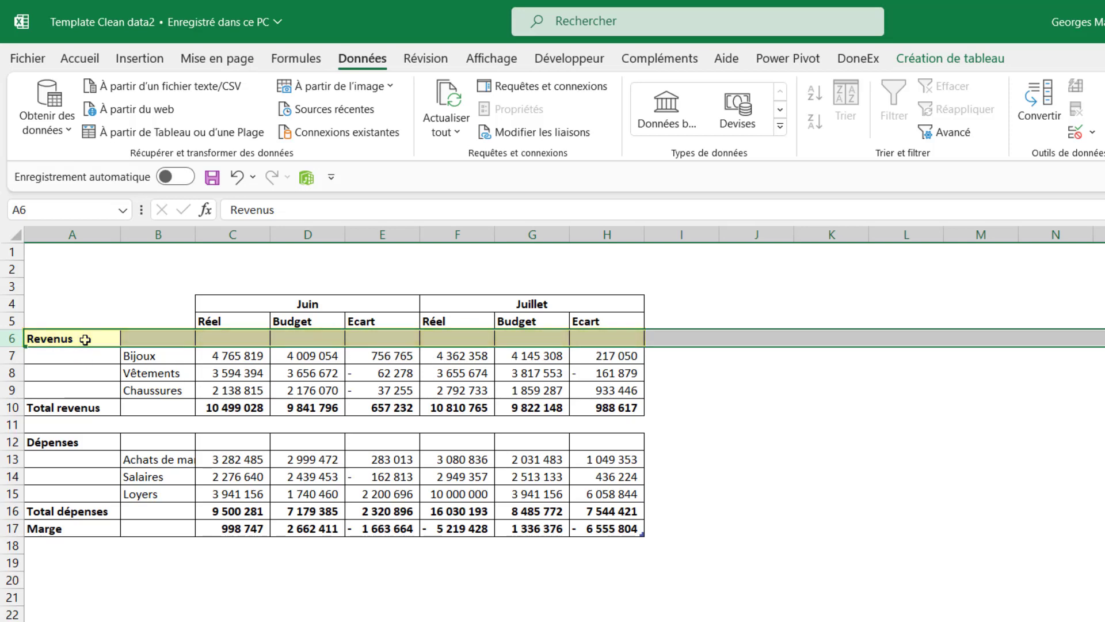
left_click_drag(85, 339, 598, 407)
left_click(81, 357)
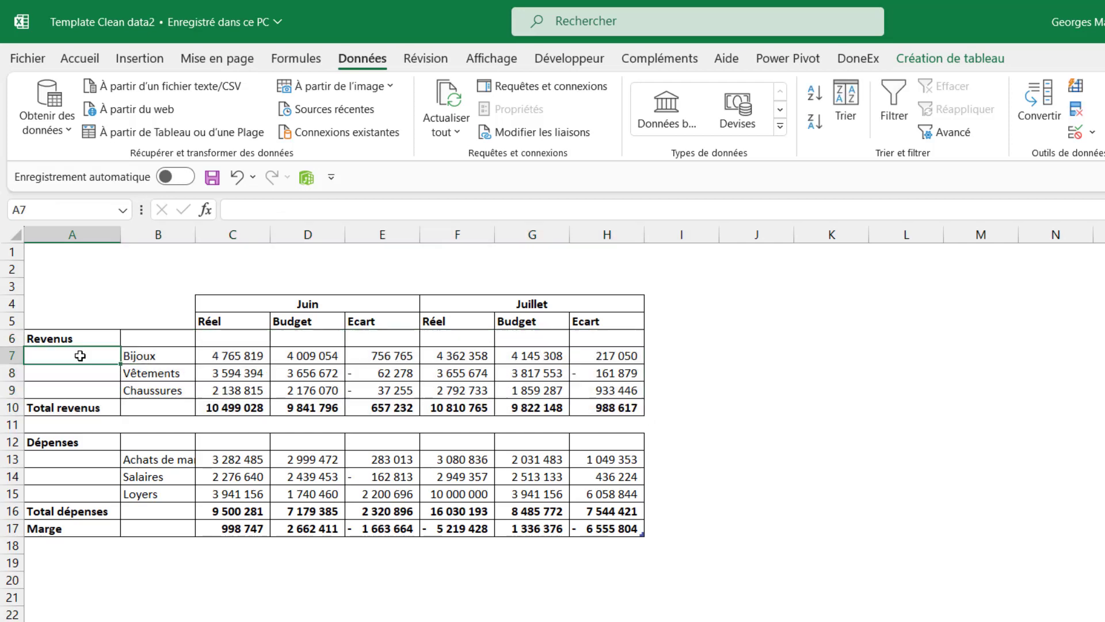
left_click(78, 373)
left_click(81, 392)
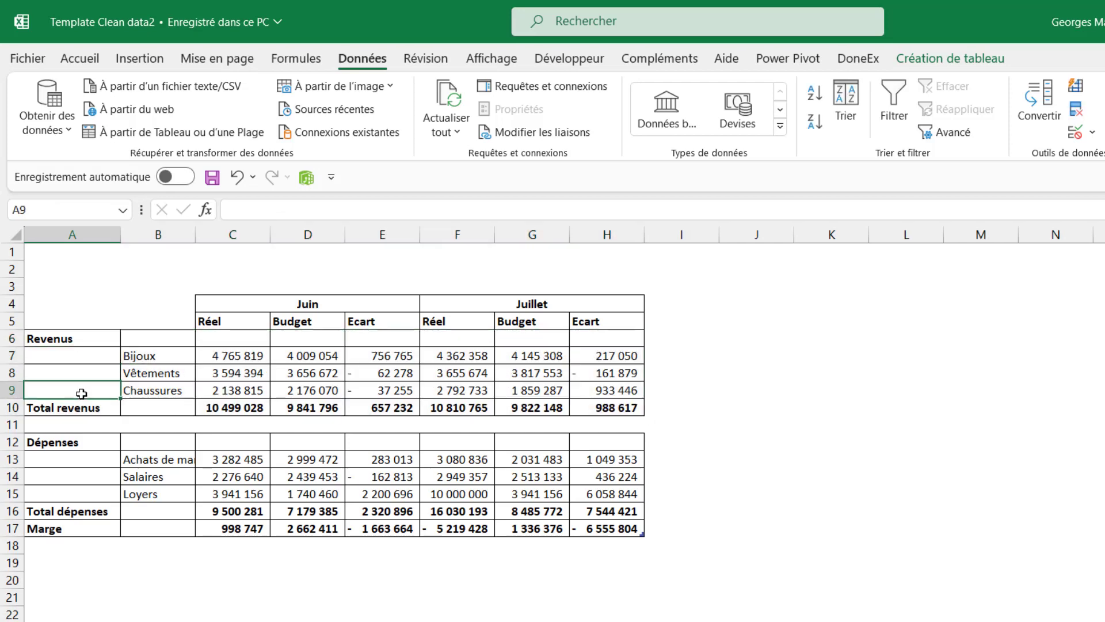
left_click(74, 358)
left_click(76, 371)
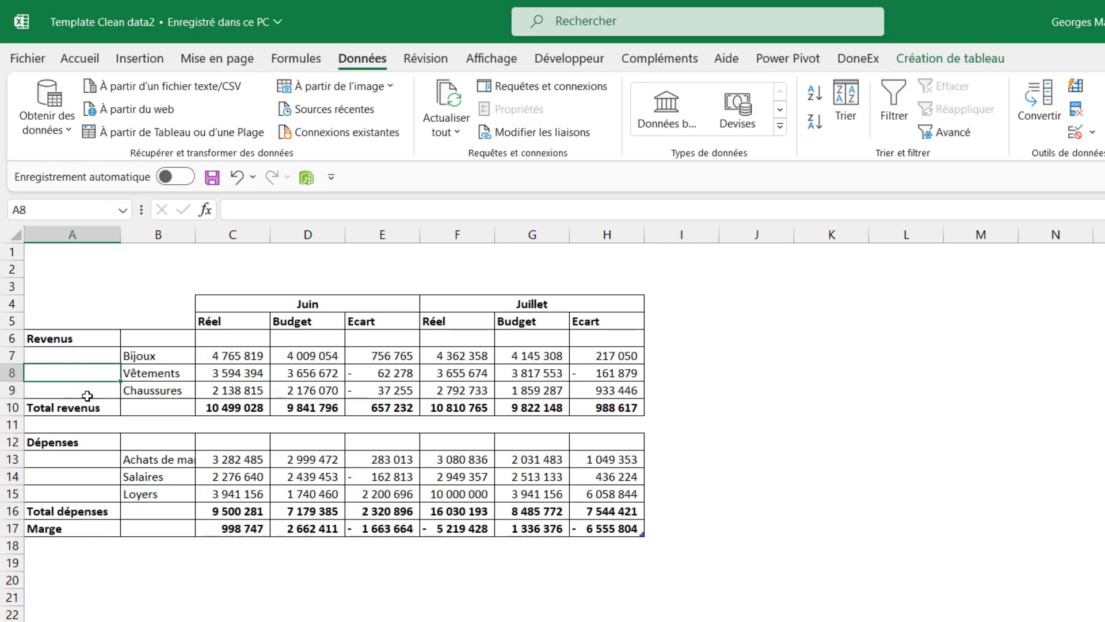
left_click(87, 396)
left_click(82, 461)
left_click(82, 478)
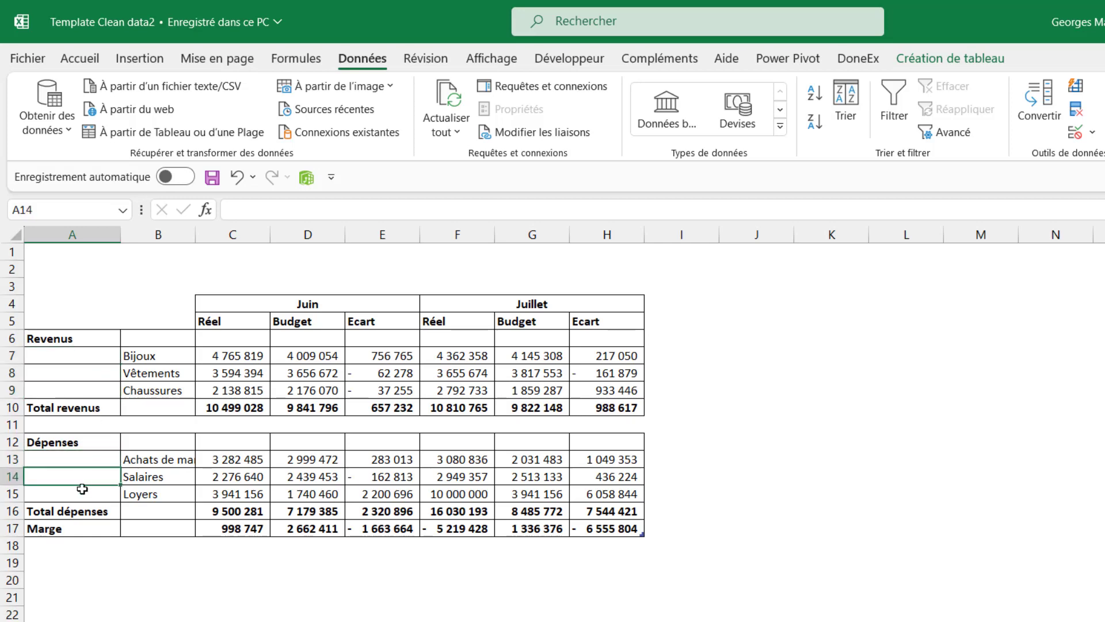
left_click(82, 489)
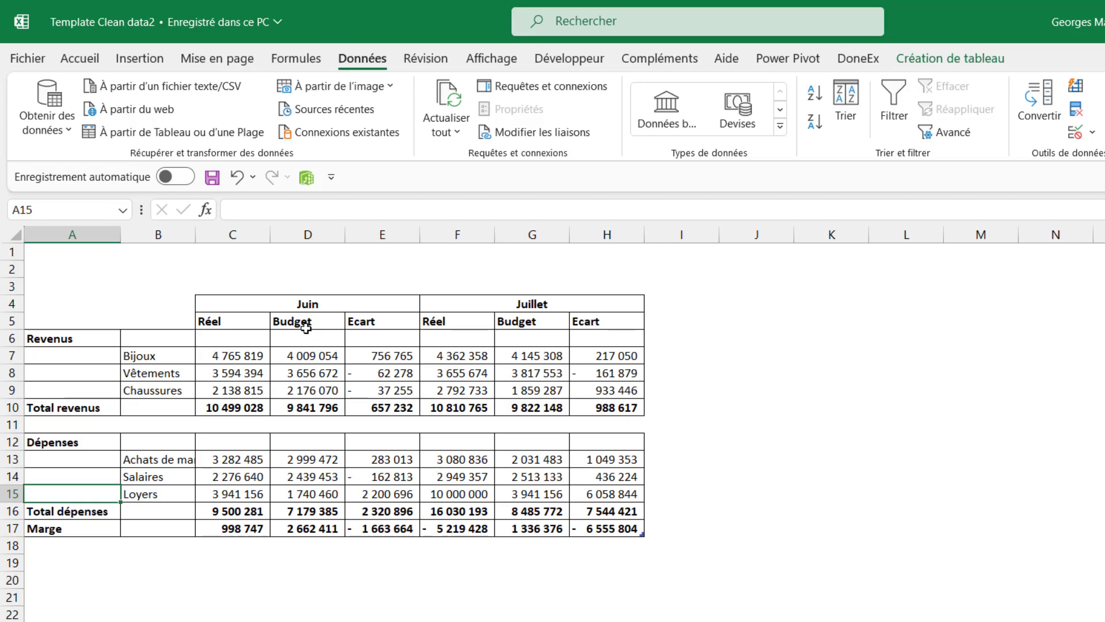
Examine the merged Juin header in row 4 and the Réel, Budget and Ecart data beneath it
left_click(240, 306)
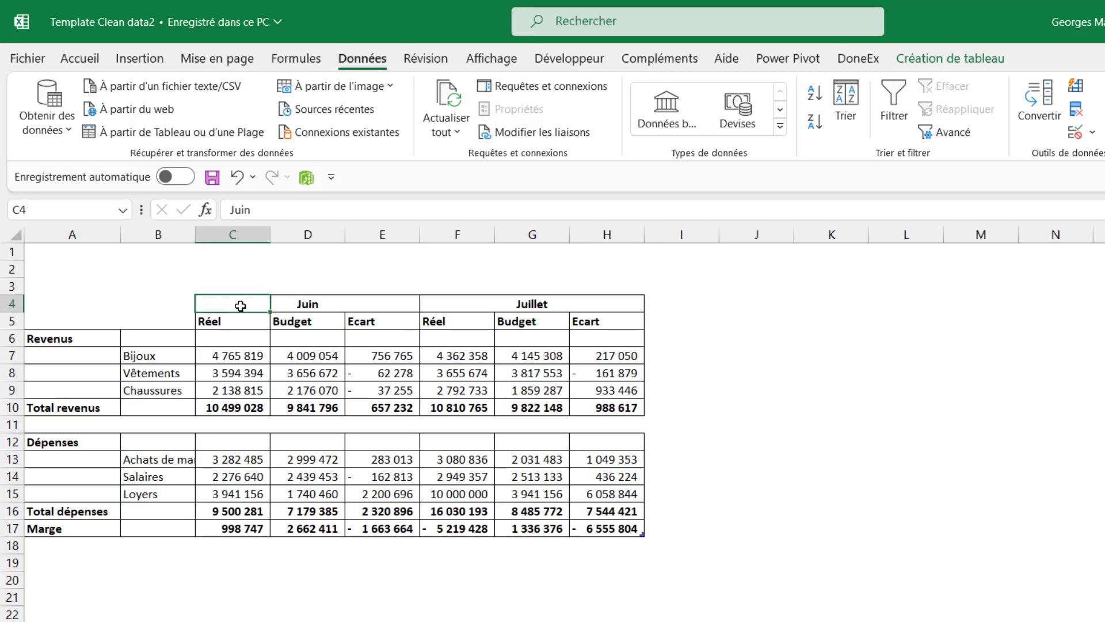
left_click(309, 304)
left_click(387, 305)
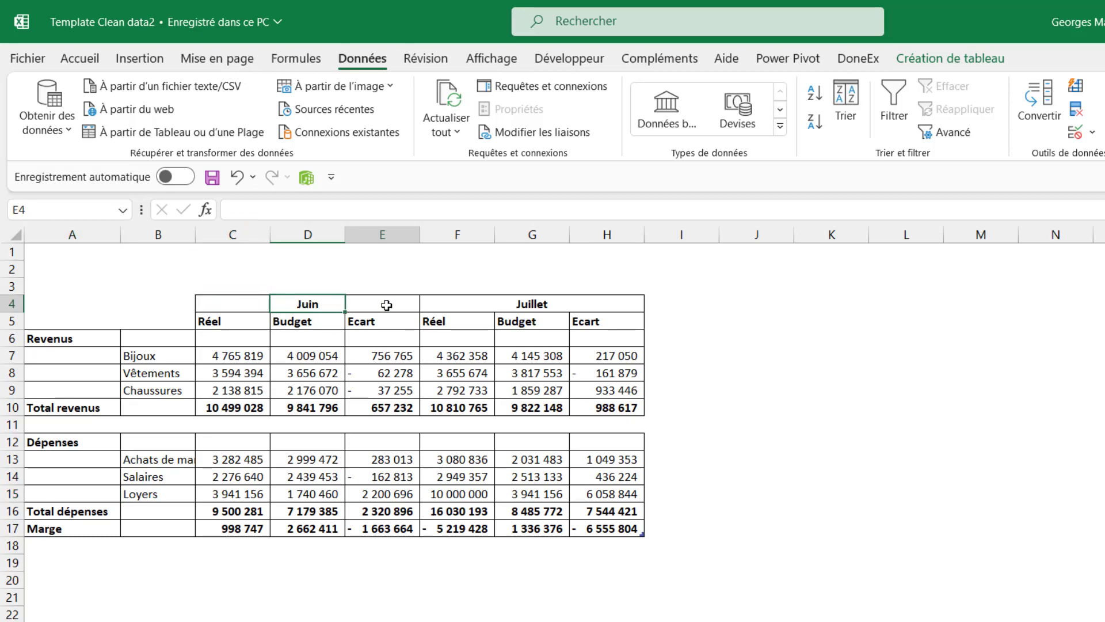
left_click(242, 306)
mouse_move(242, 306)
left_mouse_down()
mouse_move(294, 323)
mouse_move(386, 494)
mouse_move(397, 545)
left_mouse_up()
left_click(394, 403)
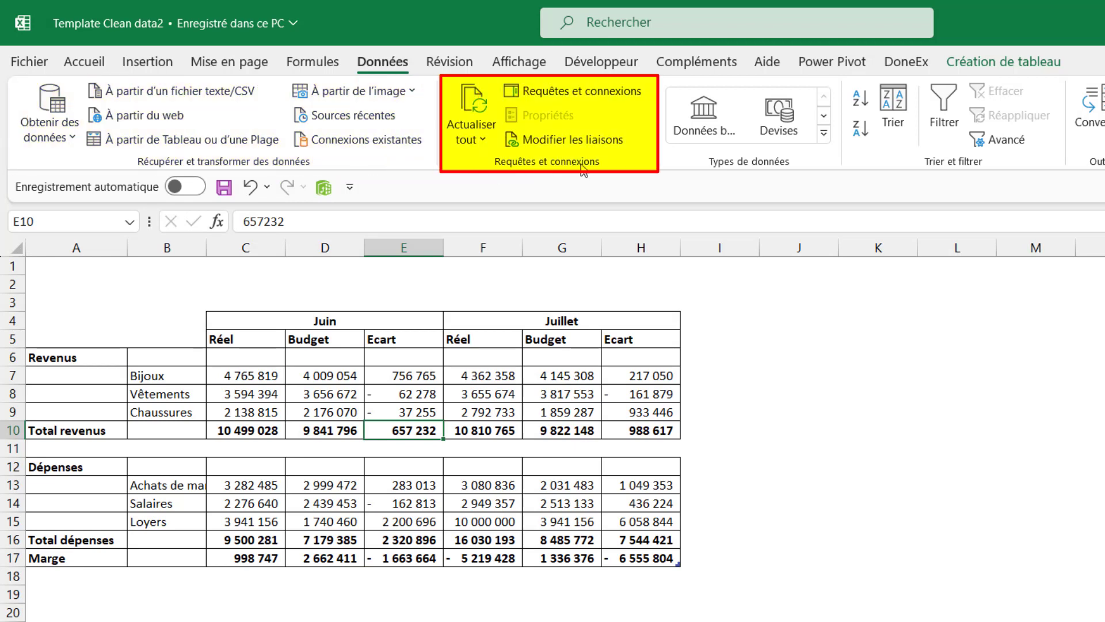
Show the workbook's queries and connections, and convert the range A4:H17 into a table without declaring existing headers
left_click(592, 92)
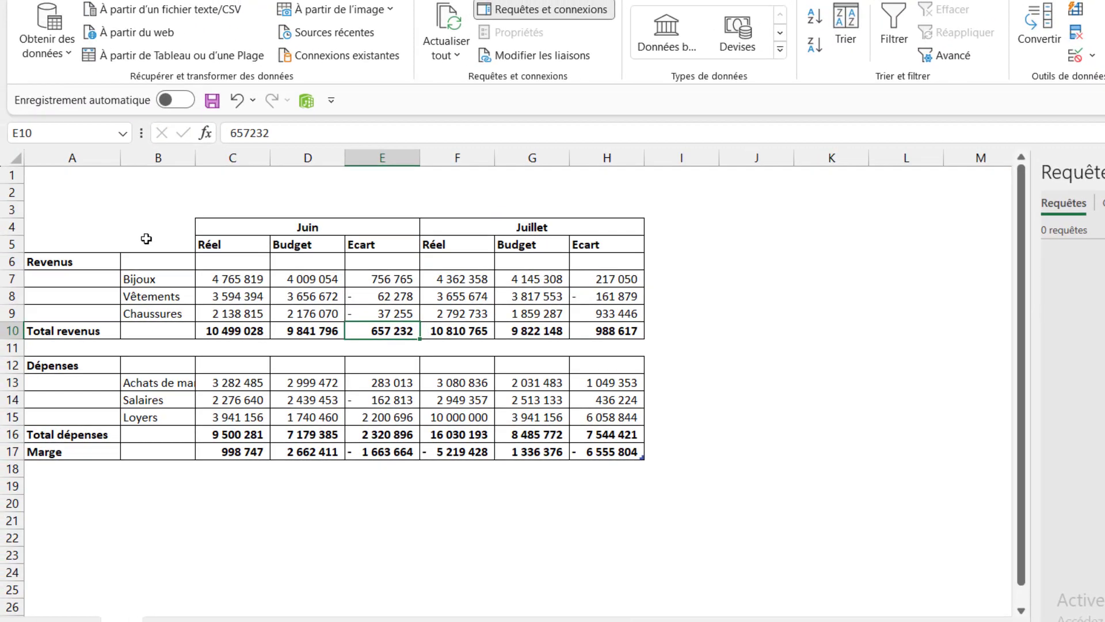
left_click(0, 174)
left_click(105, 232)
left_click(289, 279)
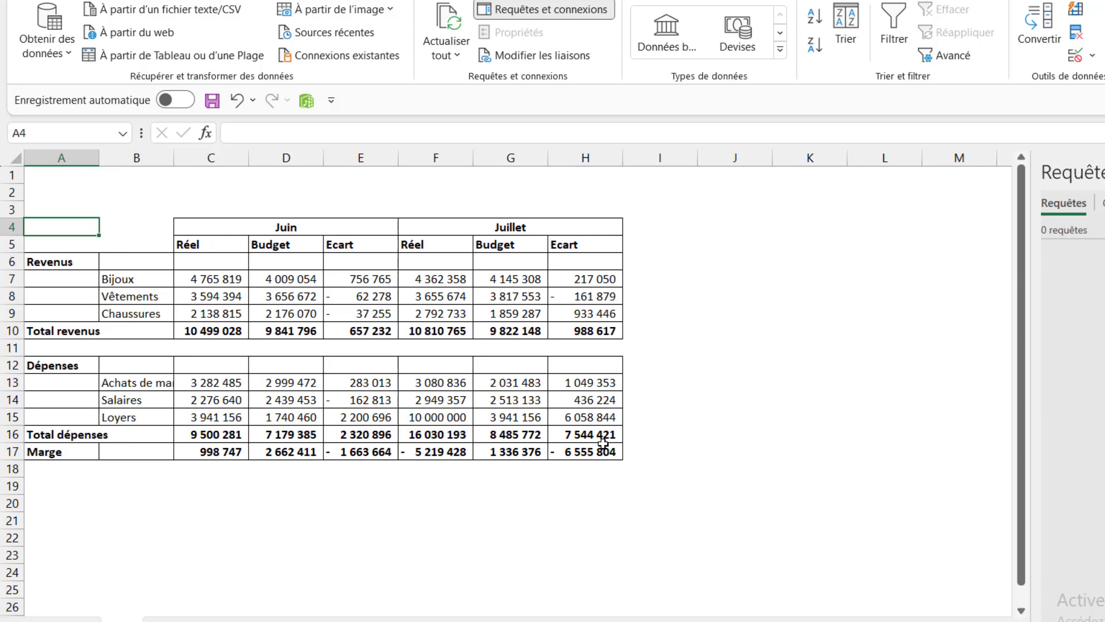
left_click(605, 451, "shift")
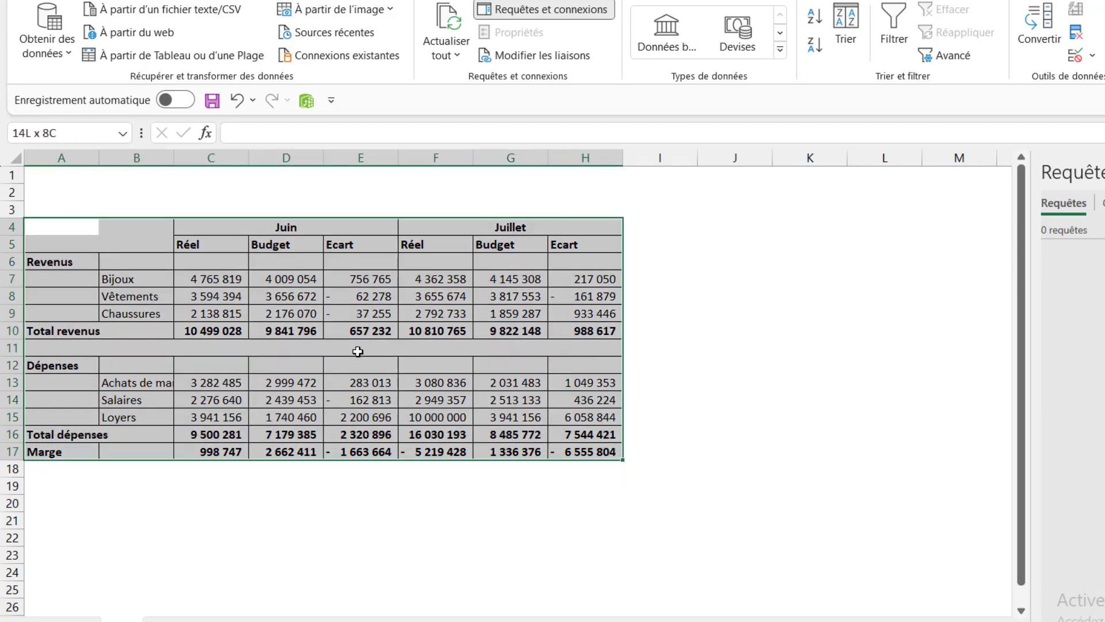
key("ctrl+l")
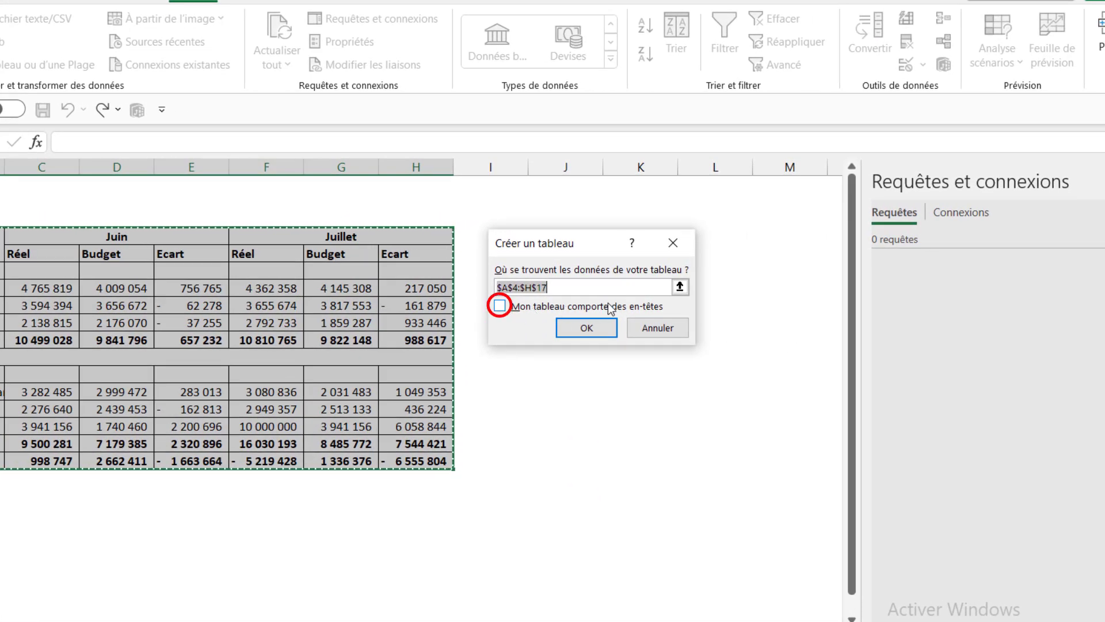
left_click(581, 332)
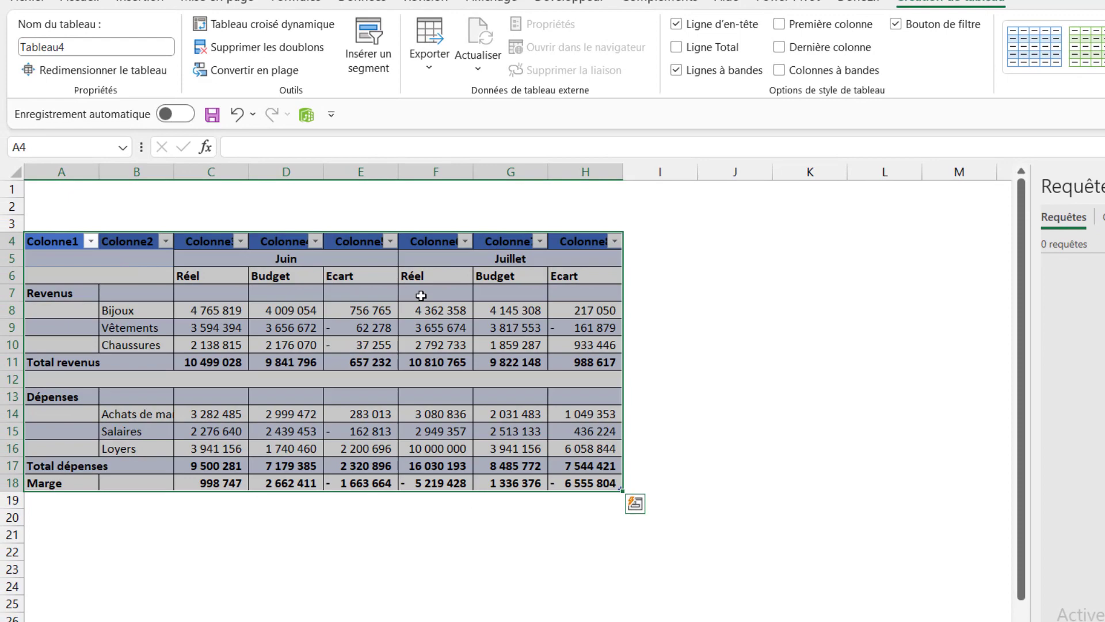
Remove the table's colour formatting with the plain style under Clair and turn off its header row
left_click(422, 295)
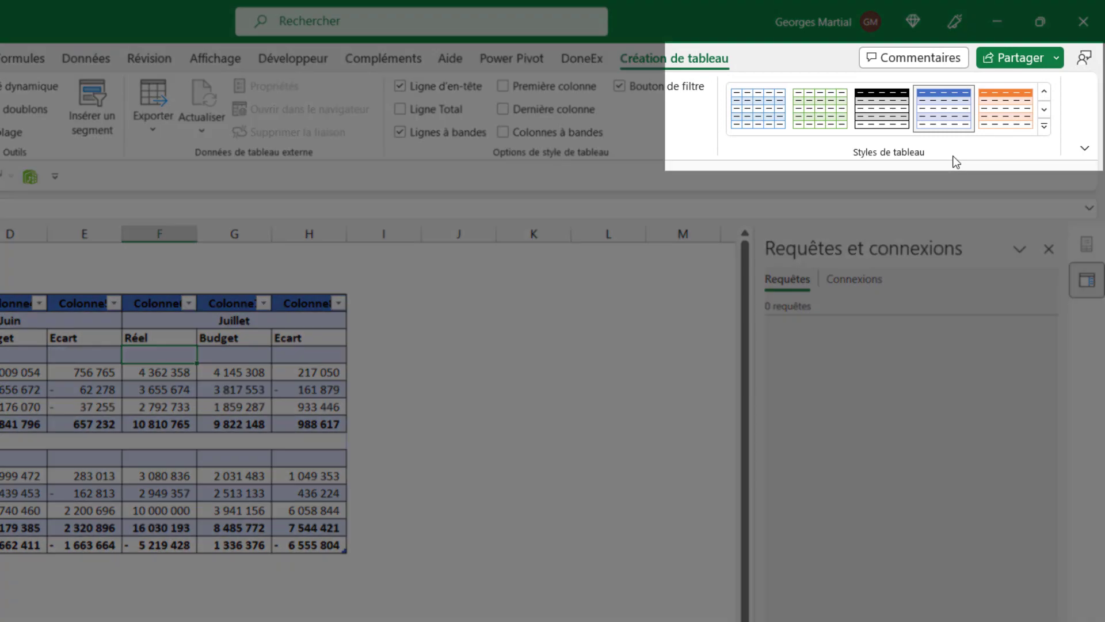
left_click(1044, 125)
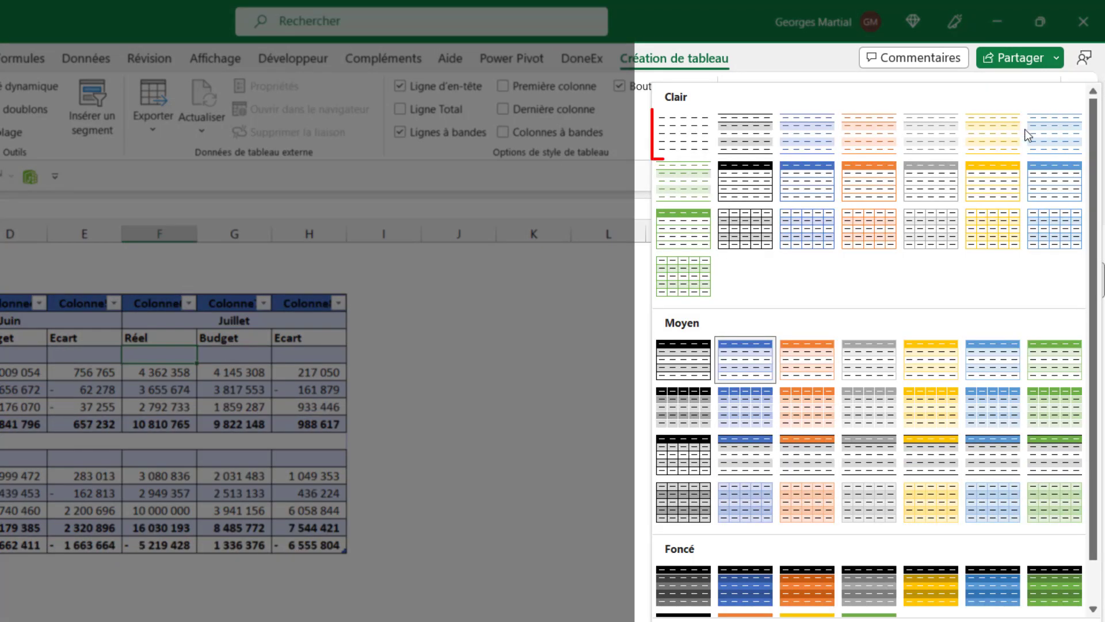
left_click(674, 140)
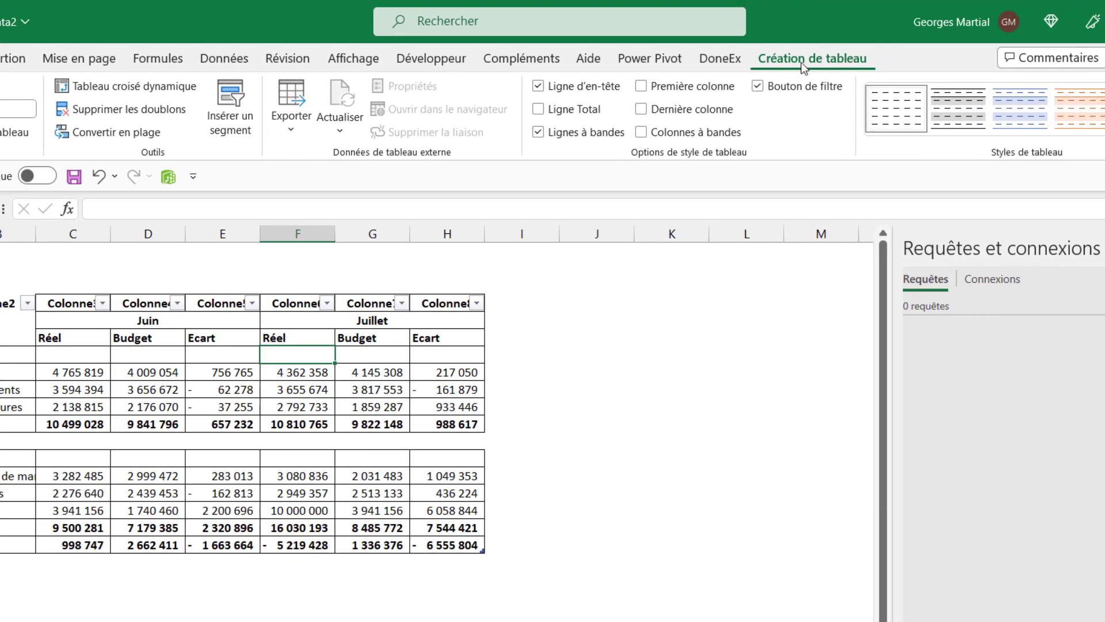
left_click(537, 86)
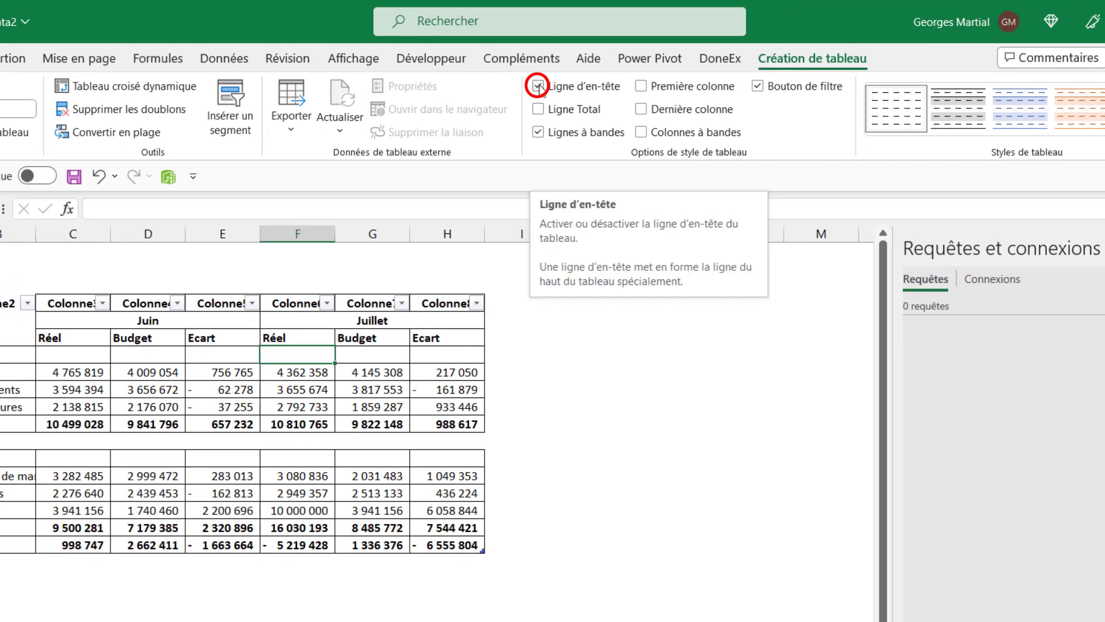
left_click(538, 86)
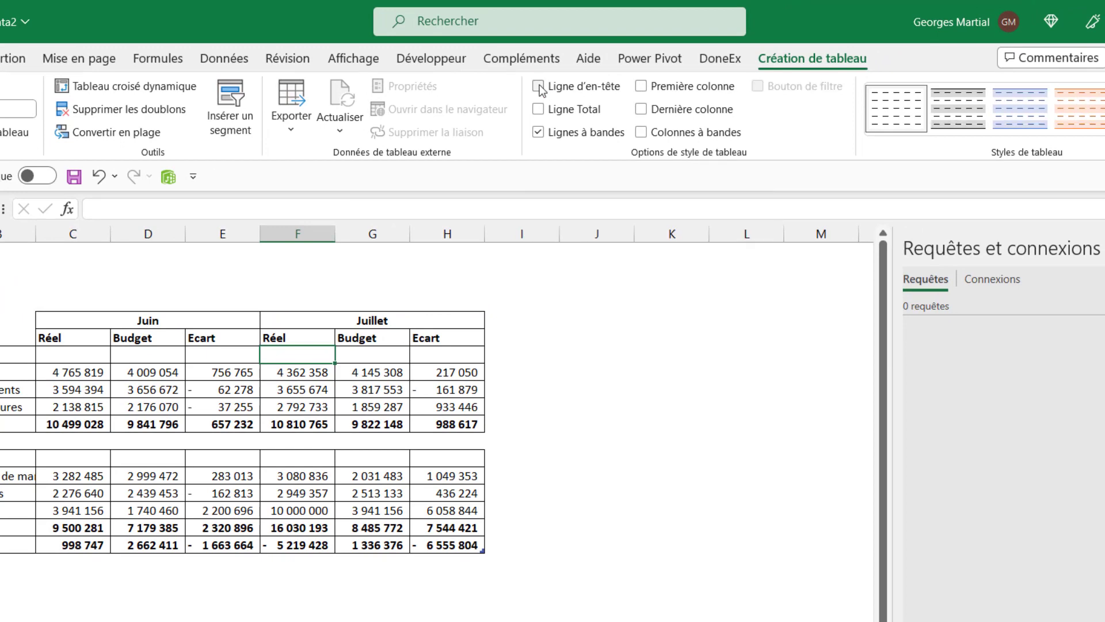
Check the design options and table name offered when cells inside and outside the table are selected
left_click(169, 373)
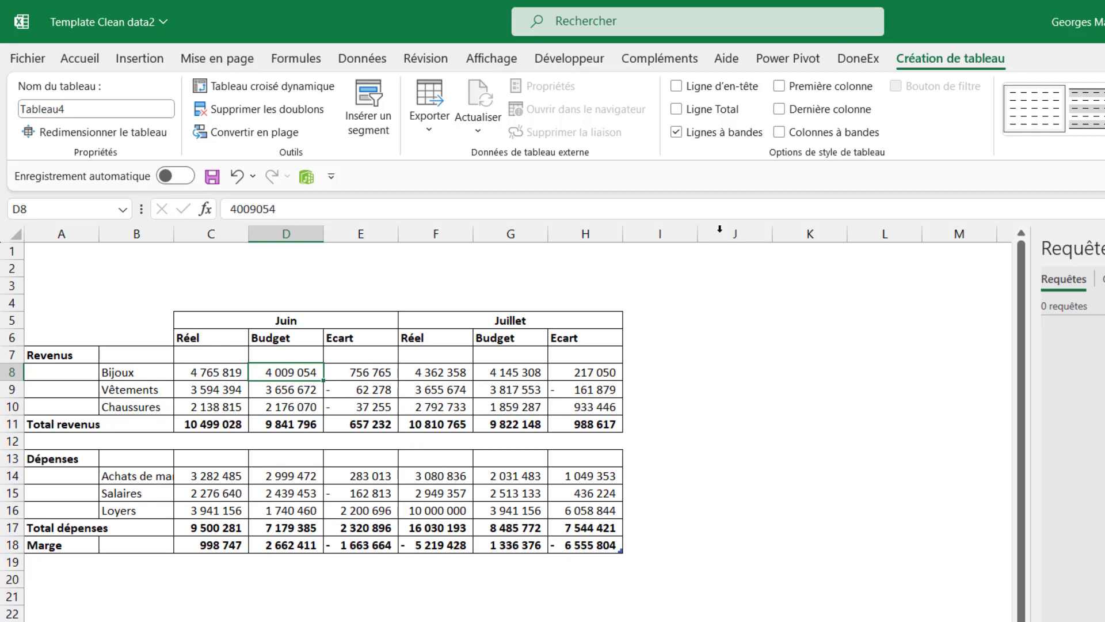
left_click(215, 388)
left_click(406, 393)
left_click(733, 384)
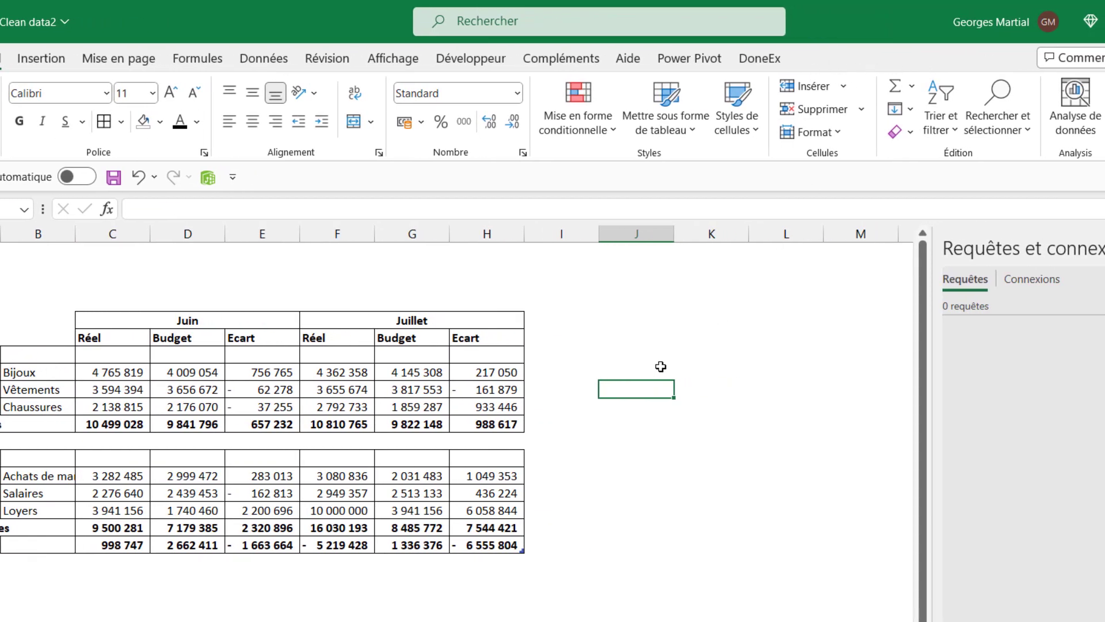
left_click(342, 406)
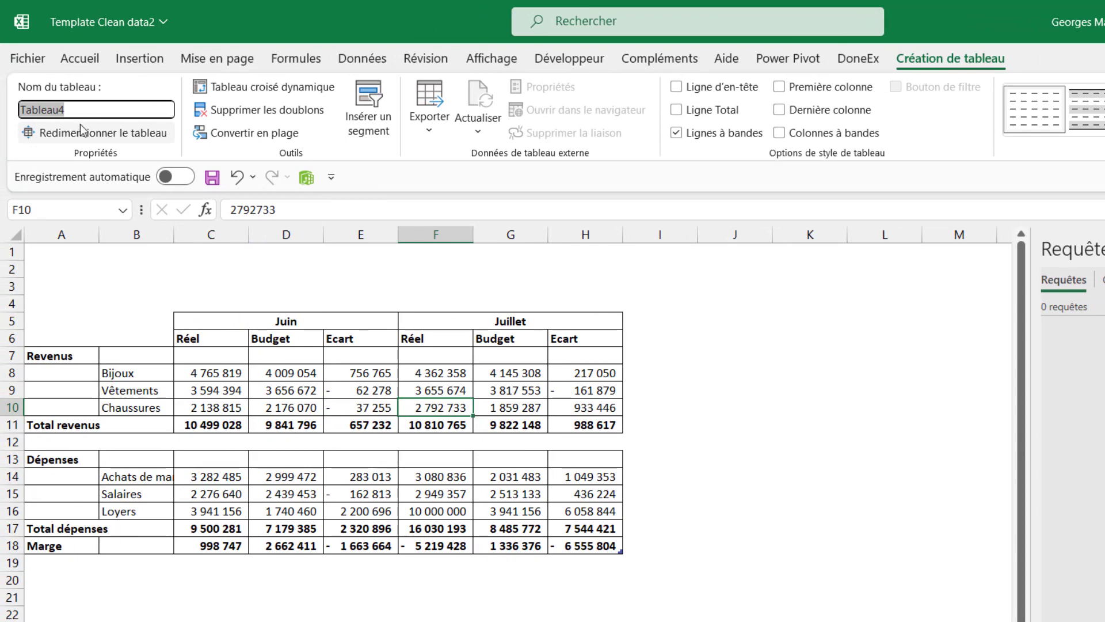
Load the table into the Power Query editor as a new query
left_click(310, 359)
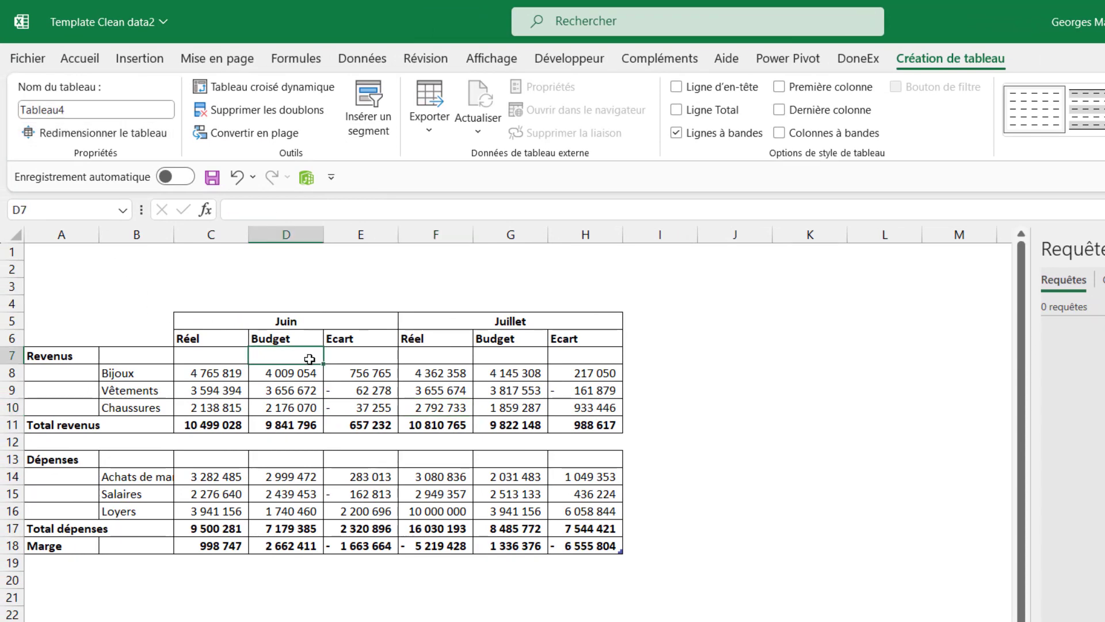
left_click(362, 60)
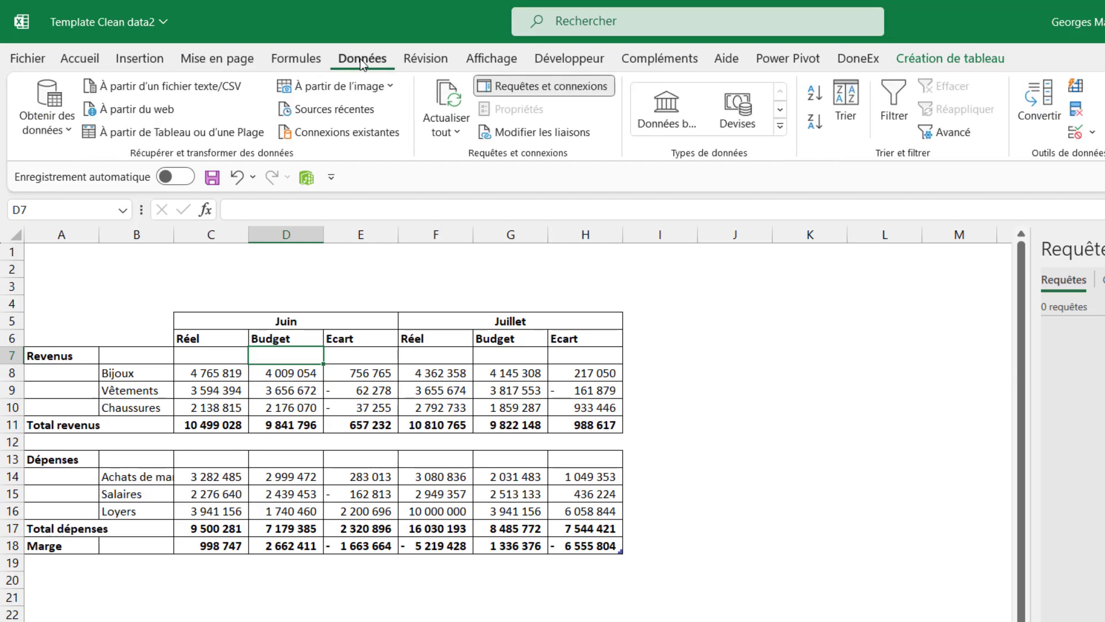
left_click(167, 133)
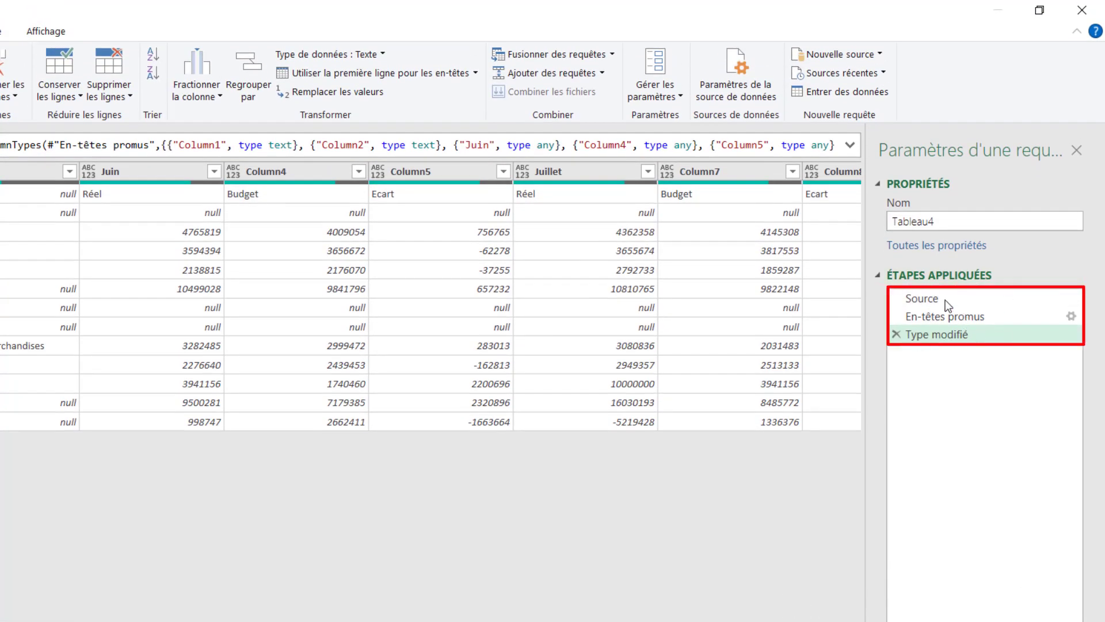
Review the query's applied steps and delete the automatic Type modifié and En-têtes promus steps
left_click(943, 298)
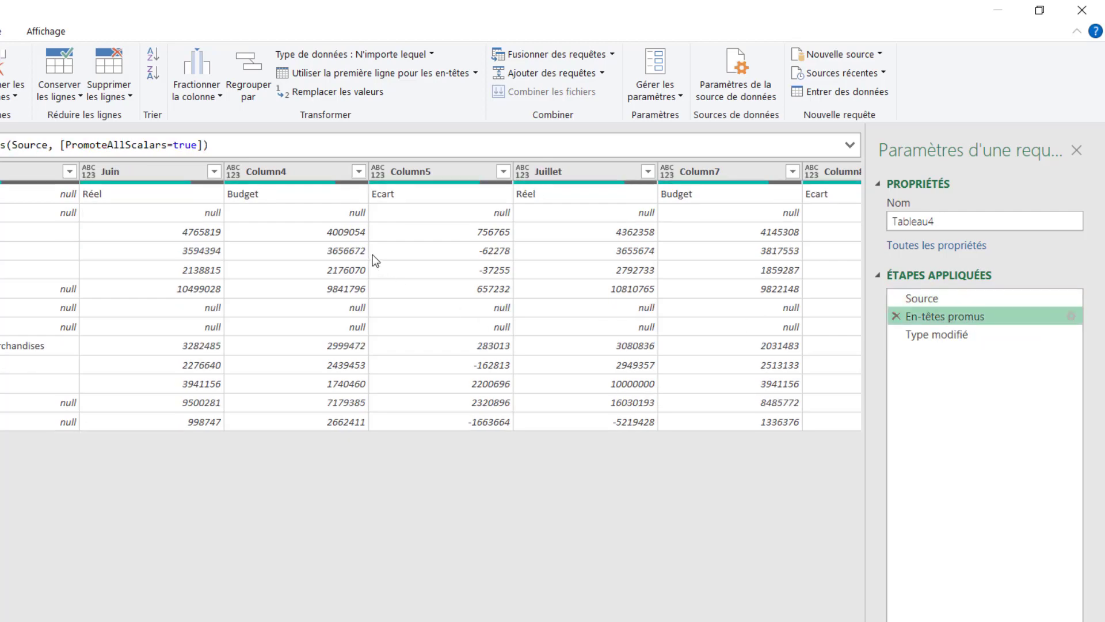
left_click(941, 333)
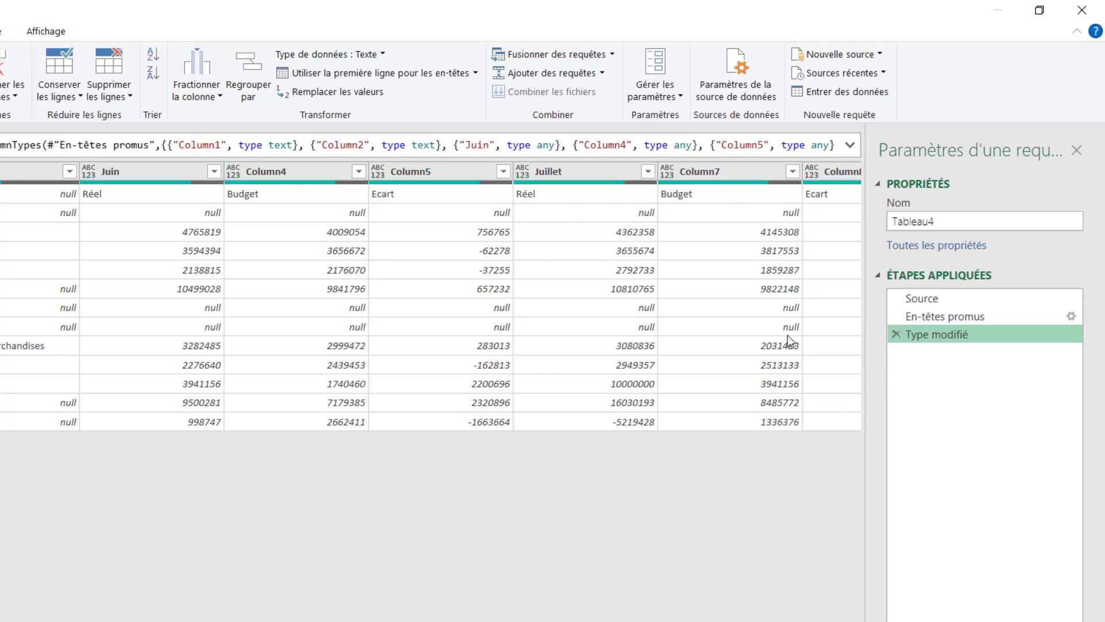
left_click(897, 334)
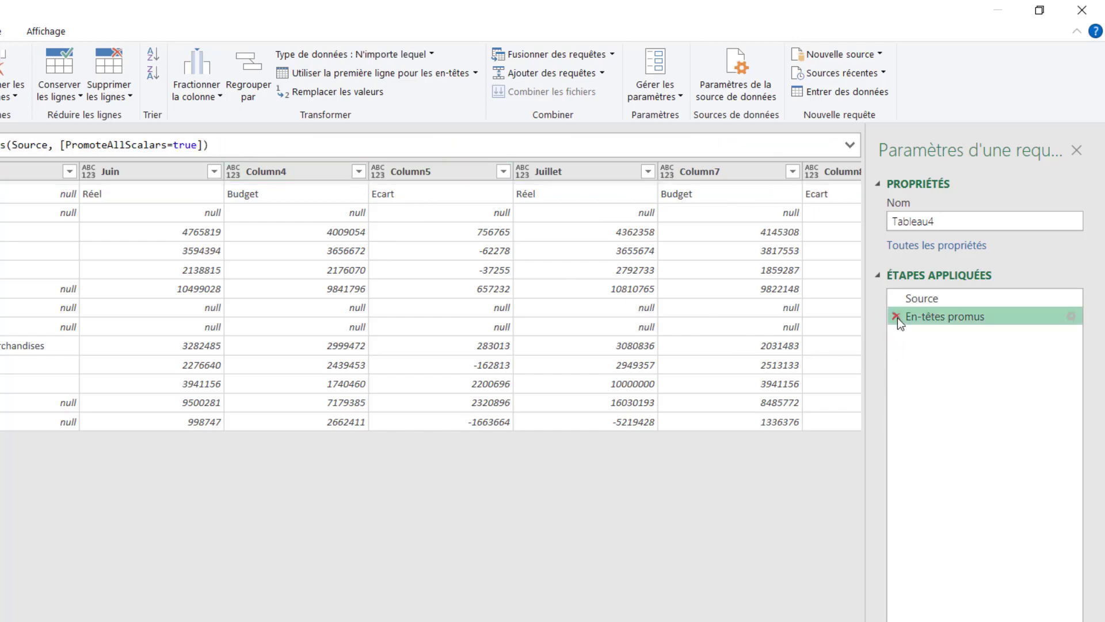
left_click(897, 317)
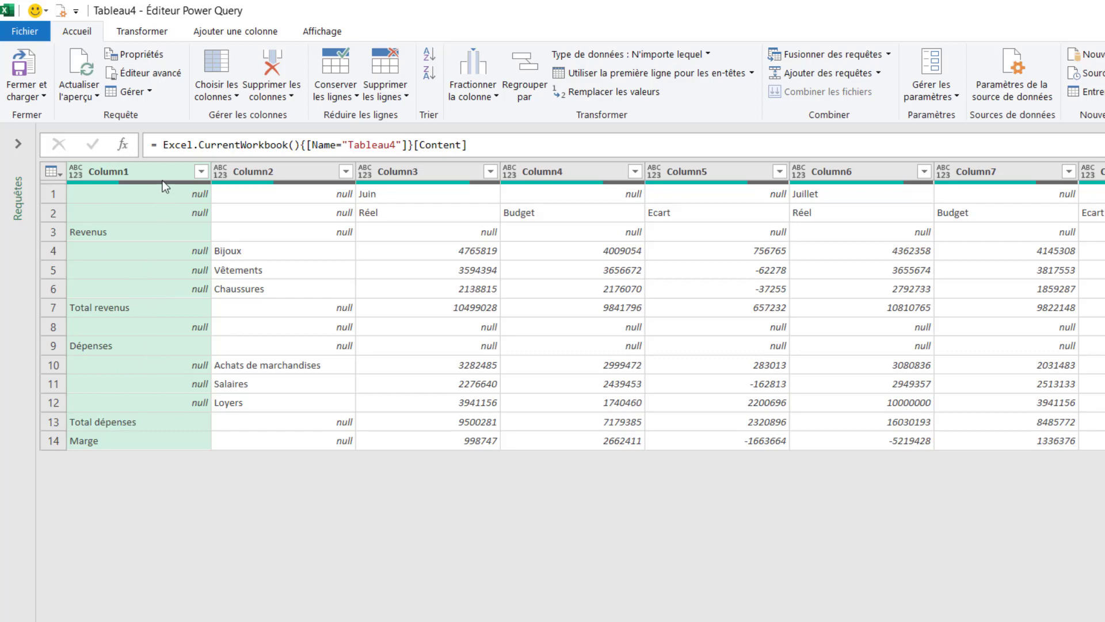
Fill the empty cells of Column1 downward with the category names above them
right_click(152, 168)
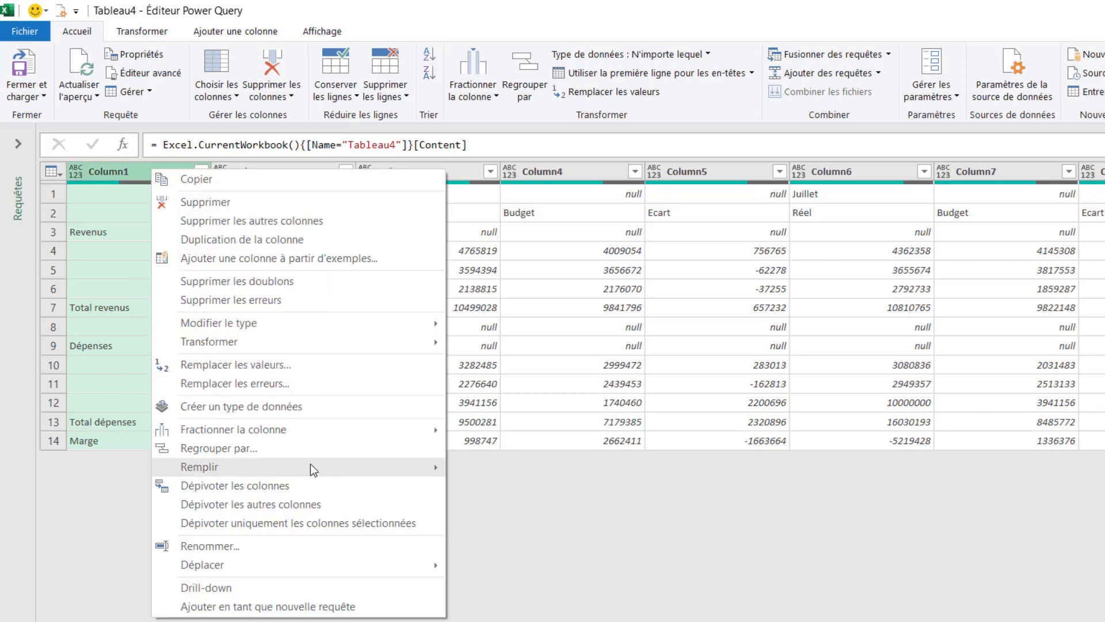
mouse_move(406, 466)
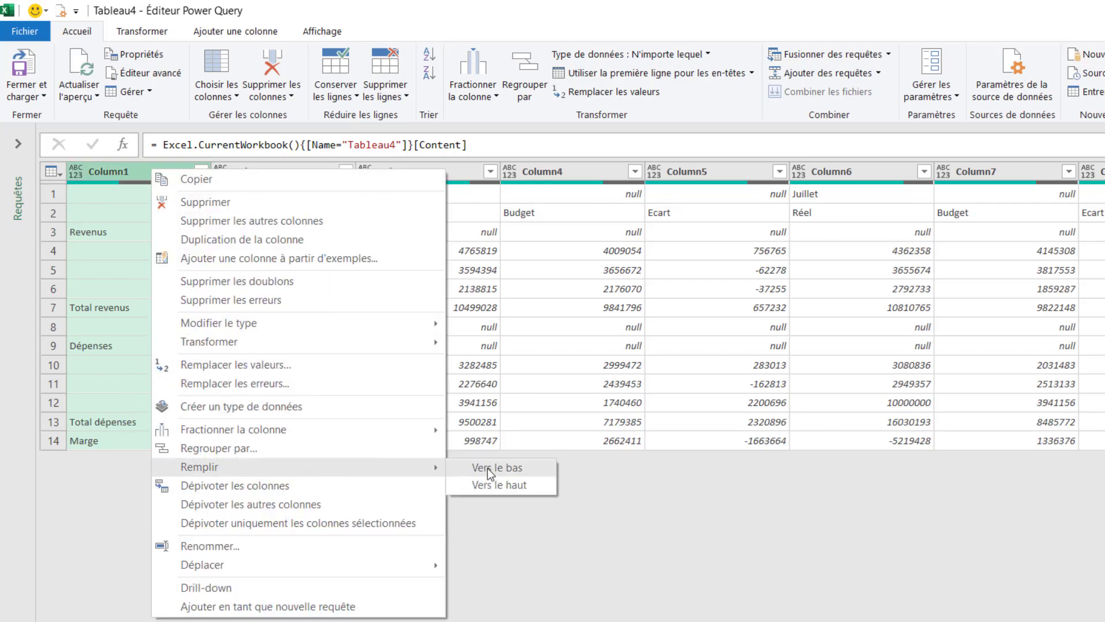
left_click(469, 467)
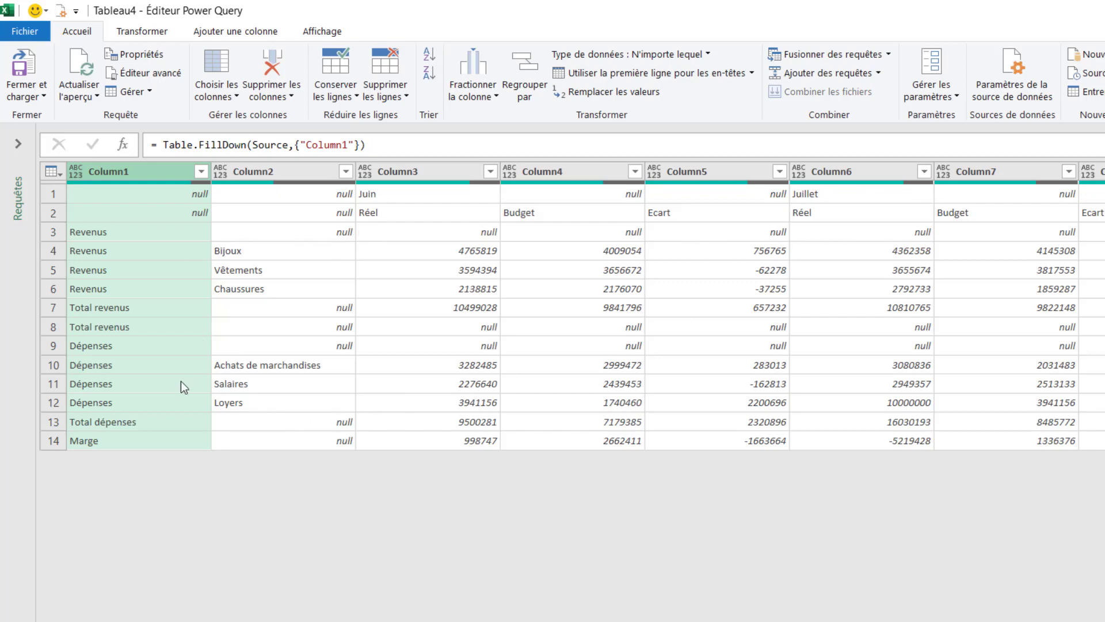
Check the total, margin and empty category rows, and filter out the rows whose Column3 value is null
left_click(60, 312)
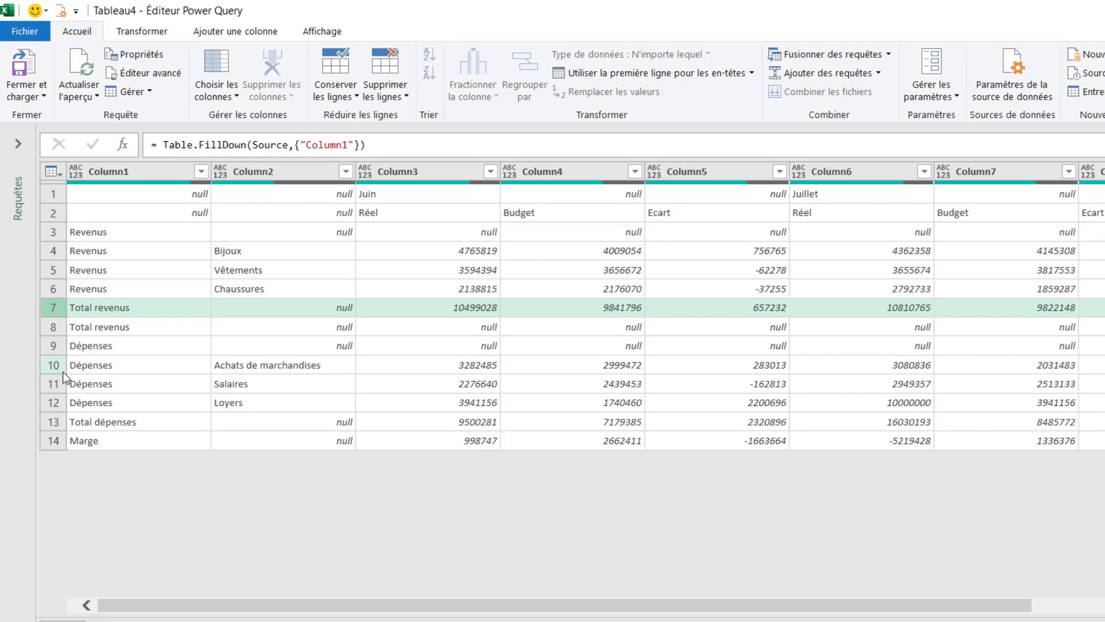
left_click(53, 423)
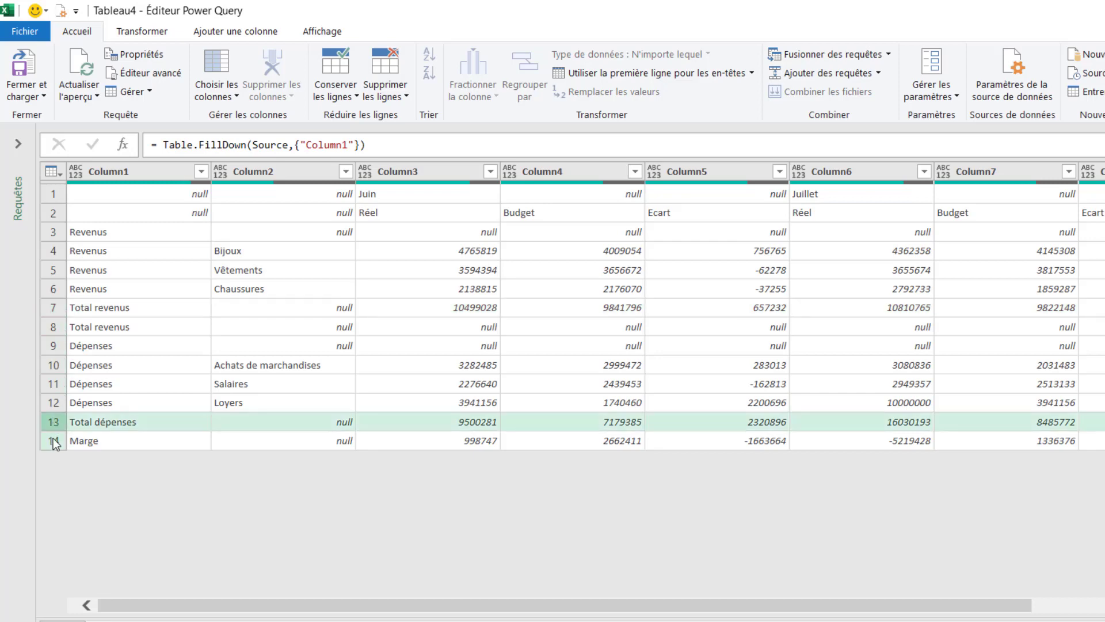
left_click(53, 442)
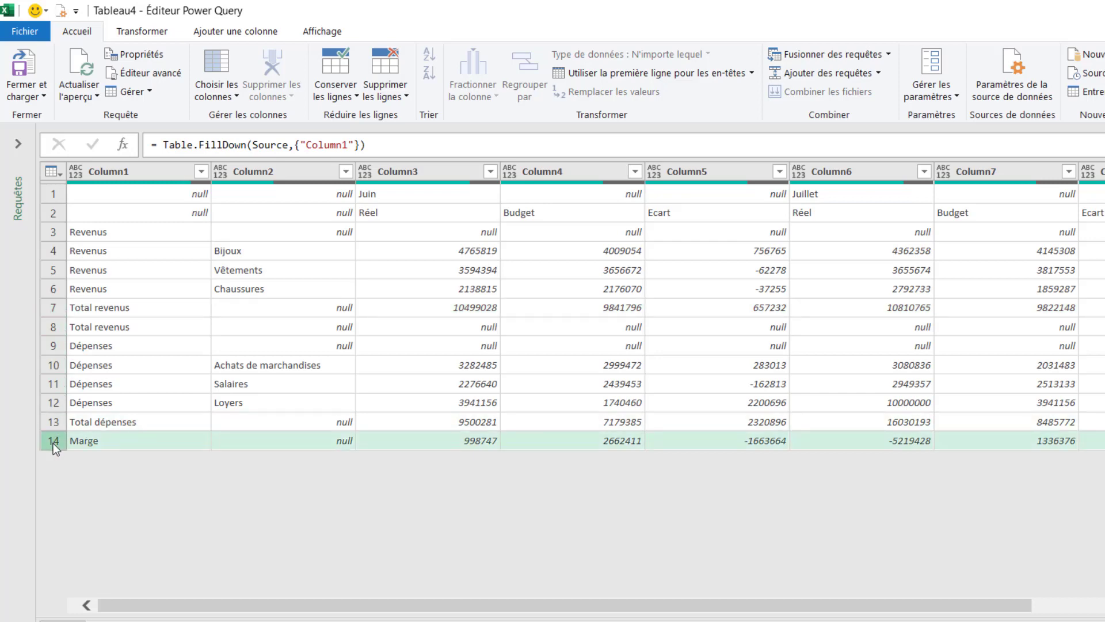
left_click(53, 234)
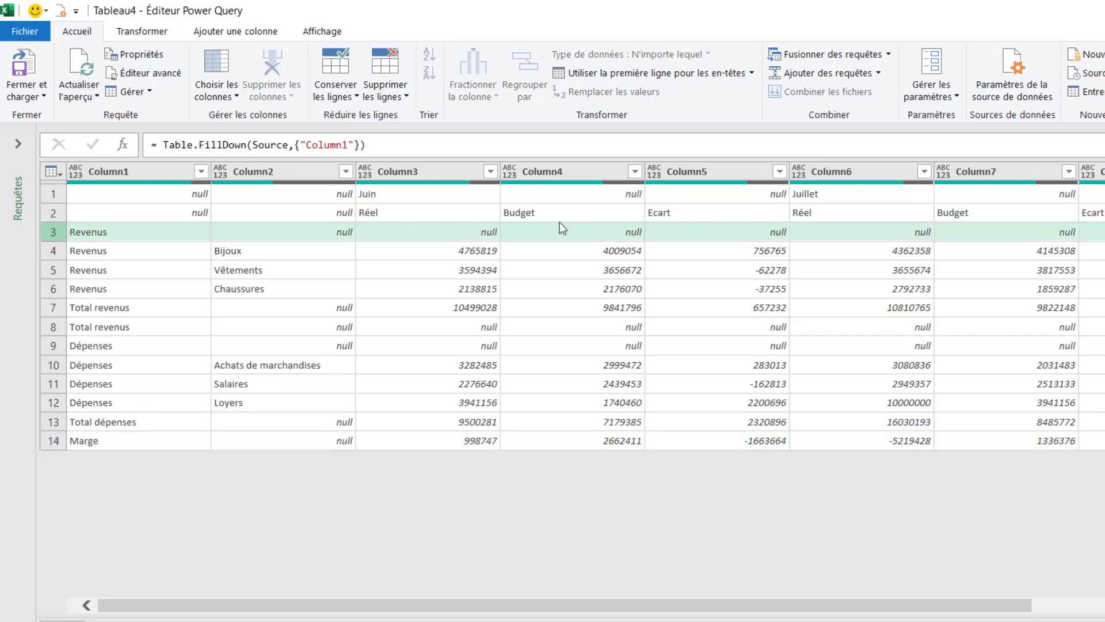
left_click(438, 171)
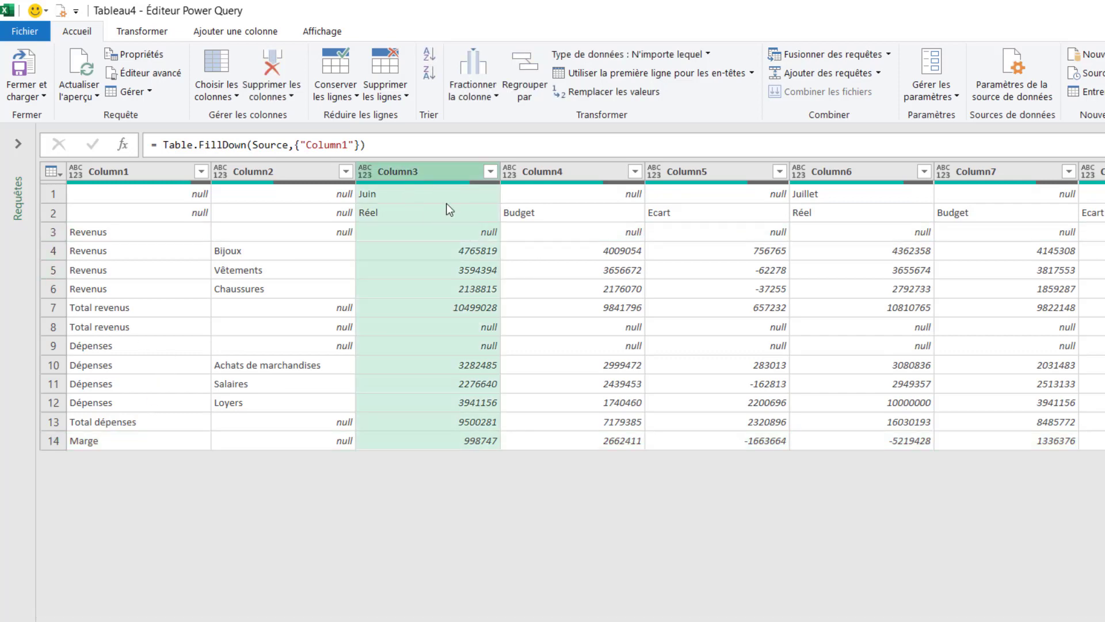
left_click(489, 173)
left_click(260, 380)
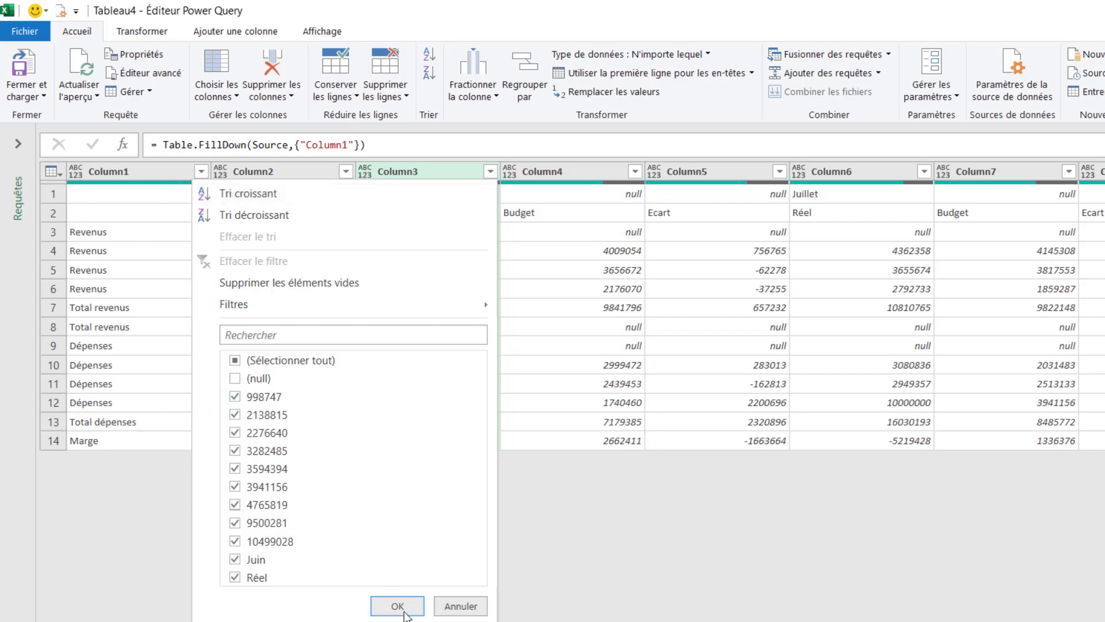
left_click(397, 606)
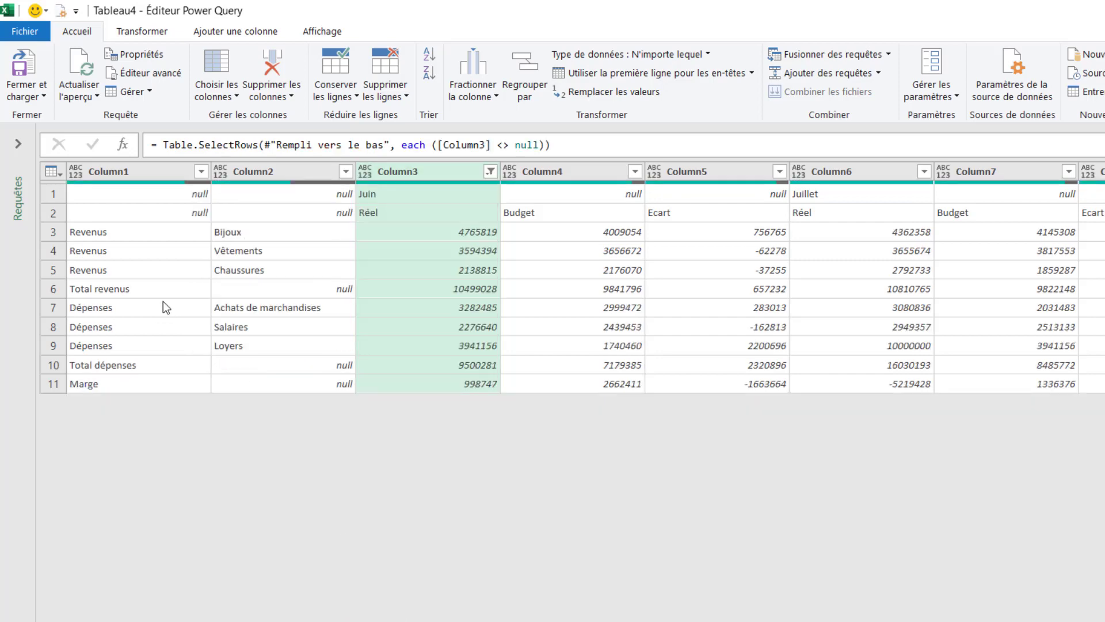
Filter Column1 to exclude the Total dépenses, Total revenus and Marge rows
left_click(201, 171)
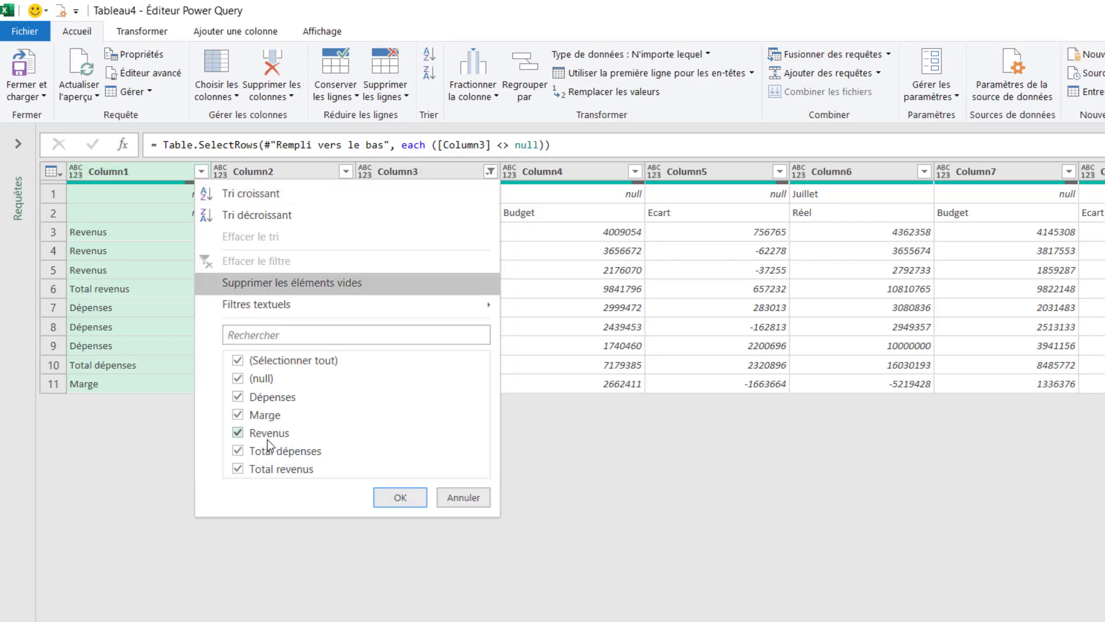
left_click(242, 452)
left_click(243, 471)
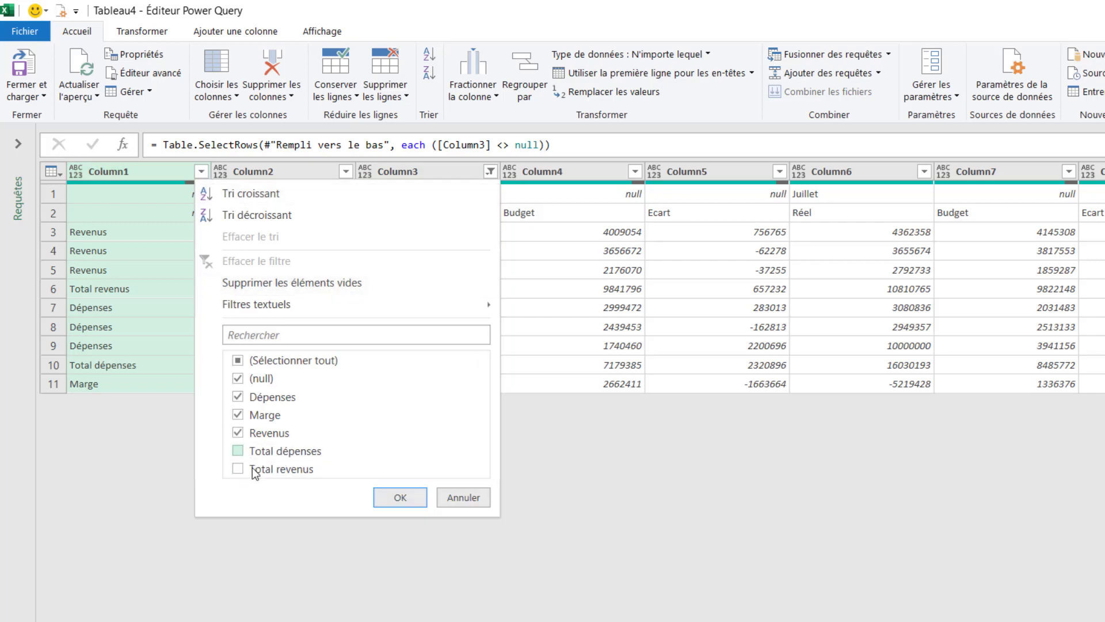
left_click(238, 417)
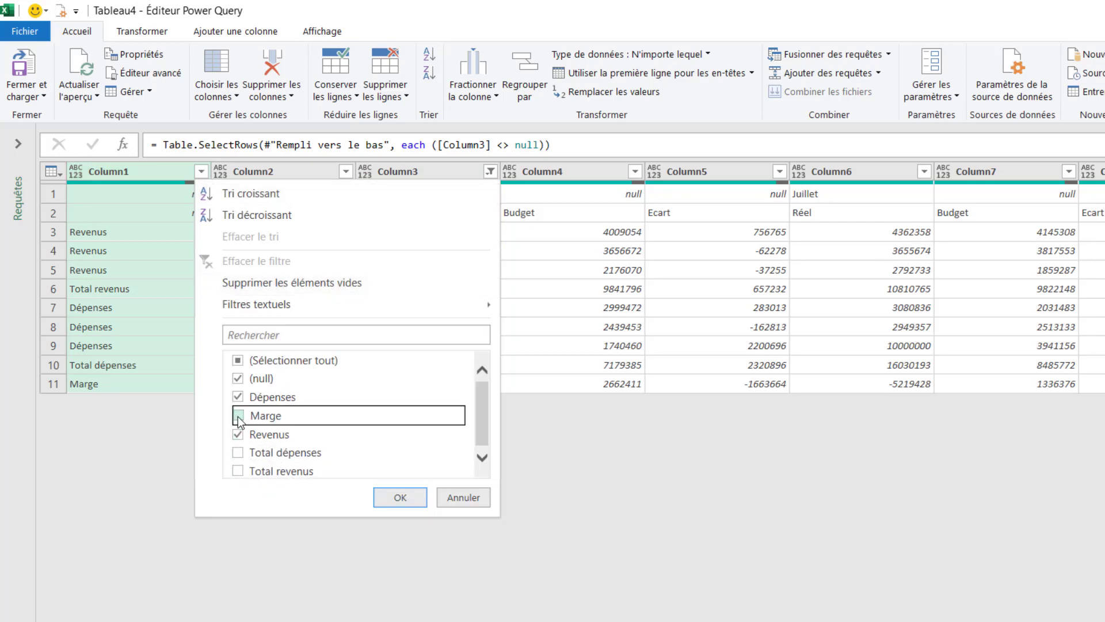
left_click(404, 496)
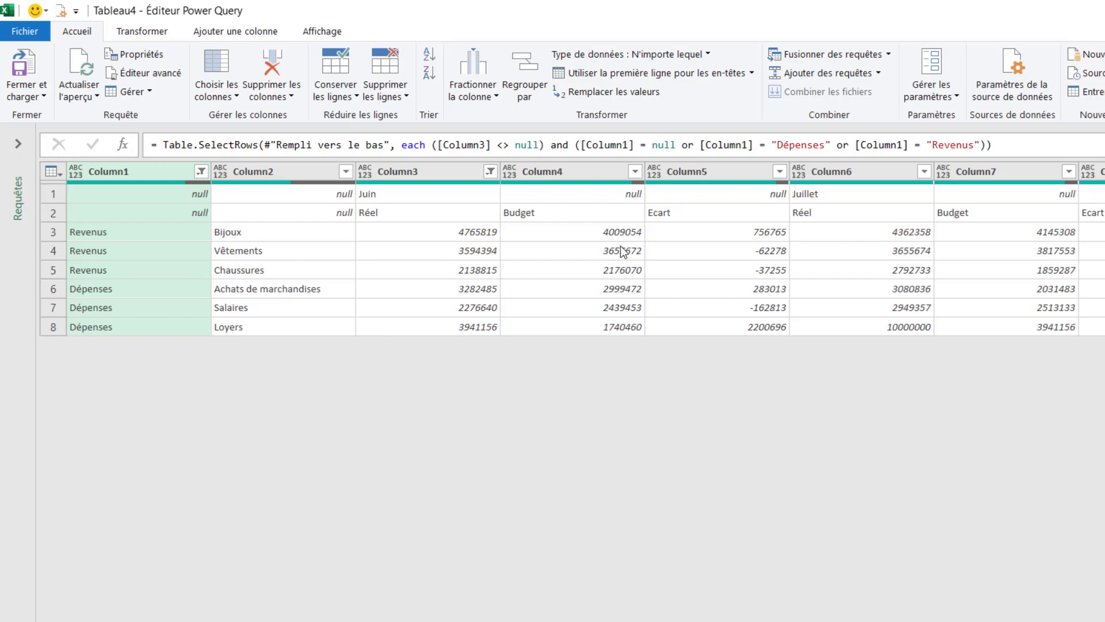
Remove both Ecart columns, Column5 and Column8, from the query
left_click(724, 173)
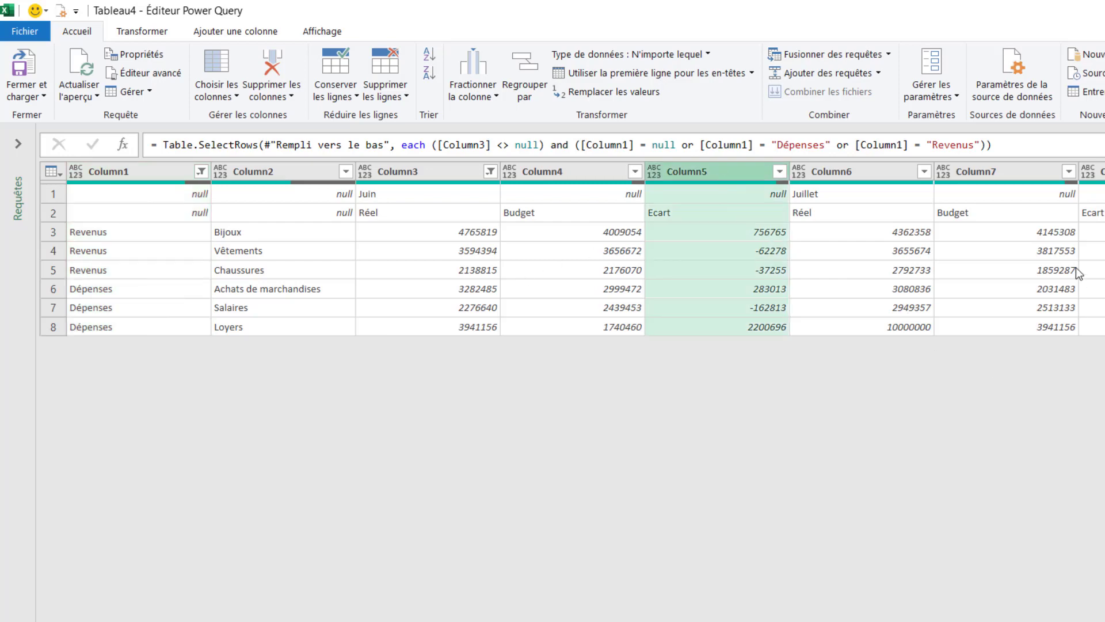
left_click(1088, 172, "ctrl")
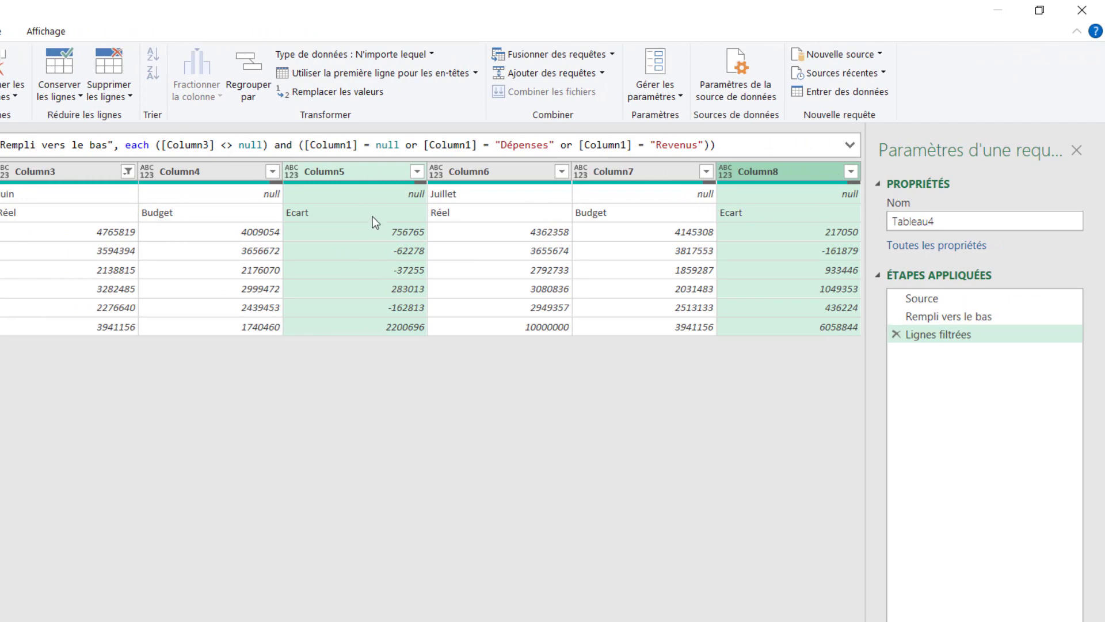
right_click(790, 178)
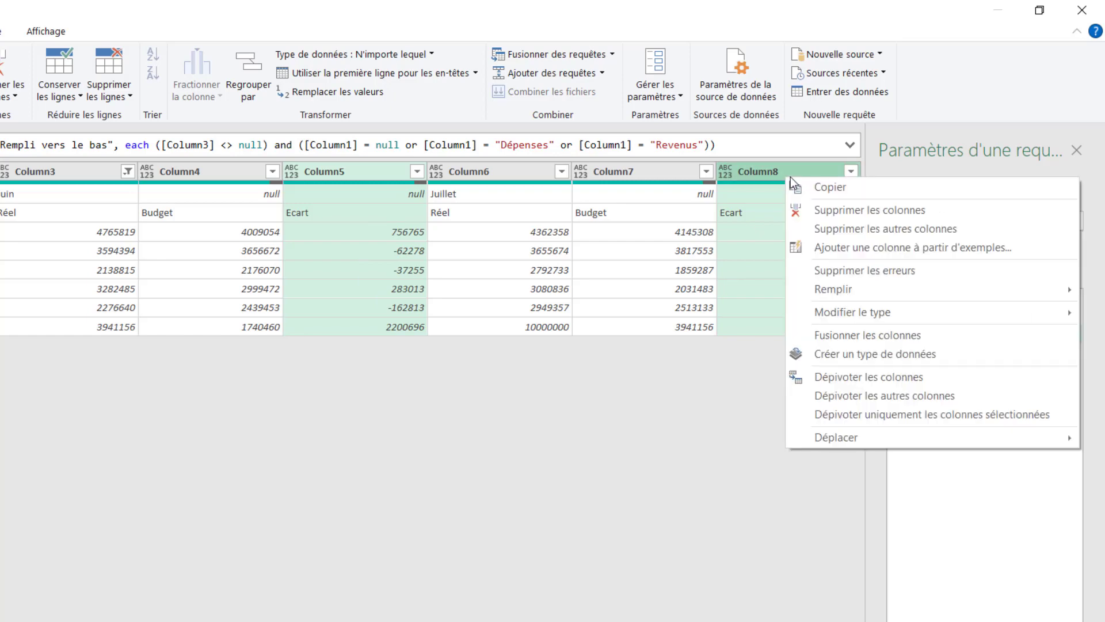
left_click(841, 209)
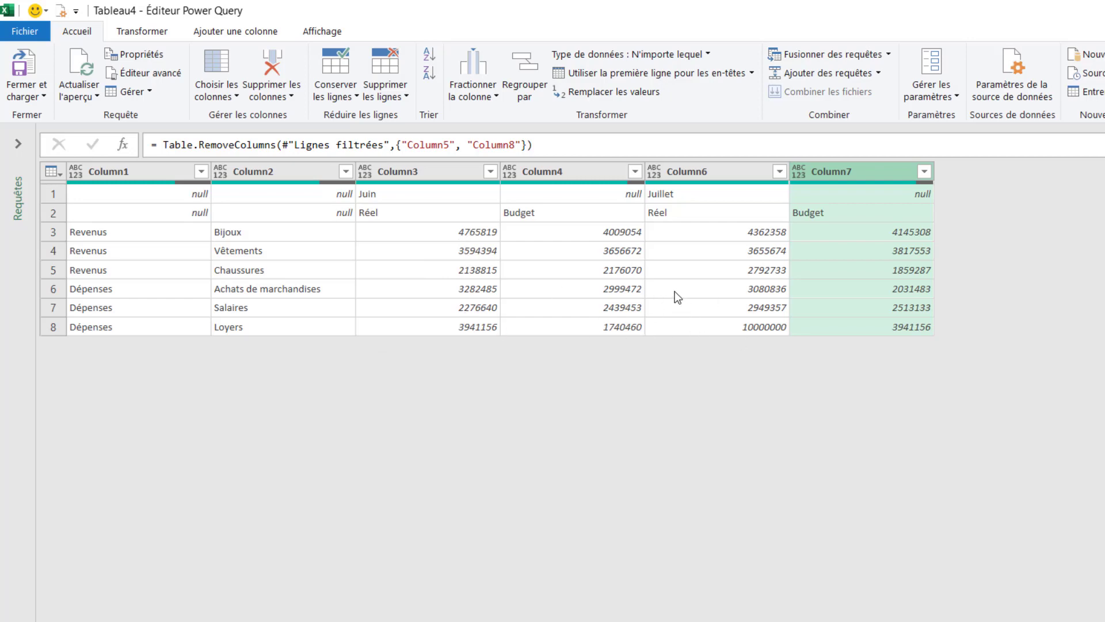
Review the Réel and Budget columns for June and transpose the table so its columns become rows
left_click(443, 175)
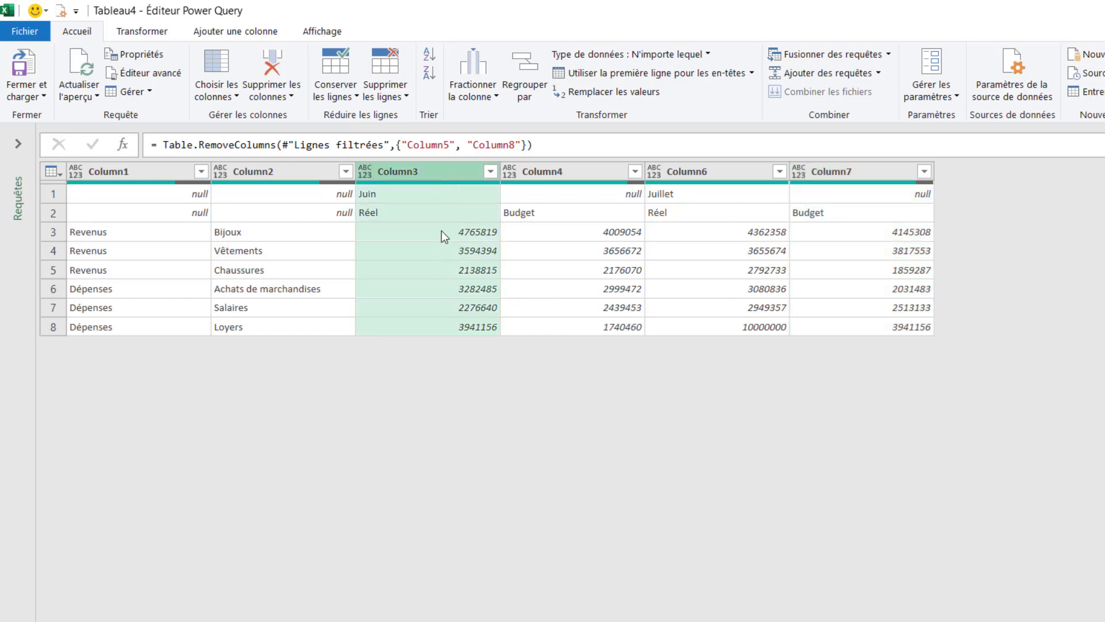
left_click(581, 175)
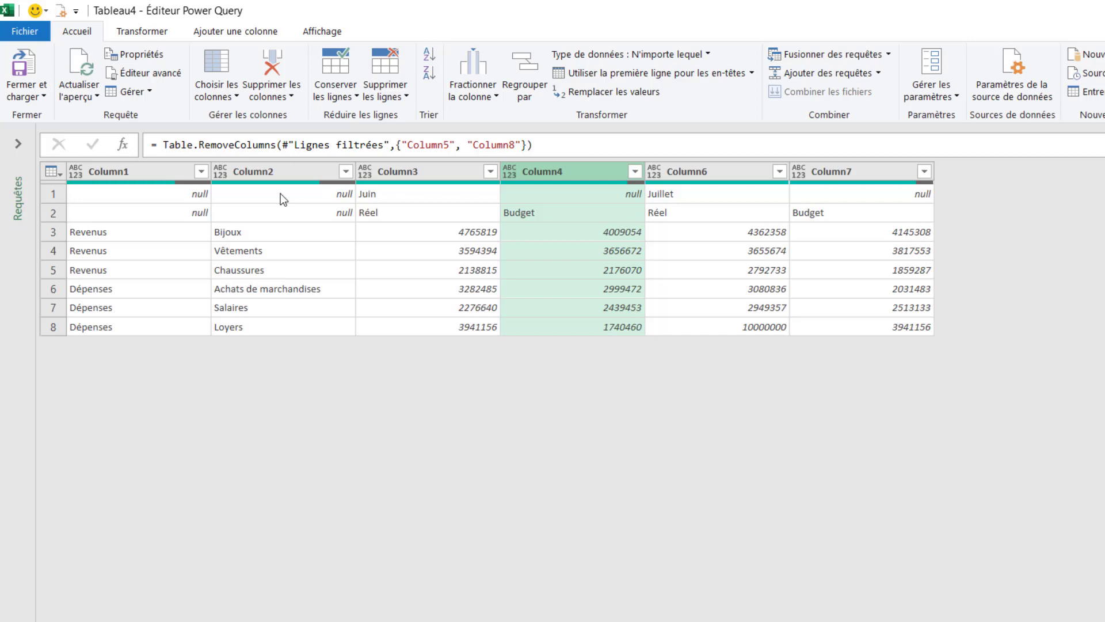
left_click(141, 195)
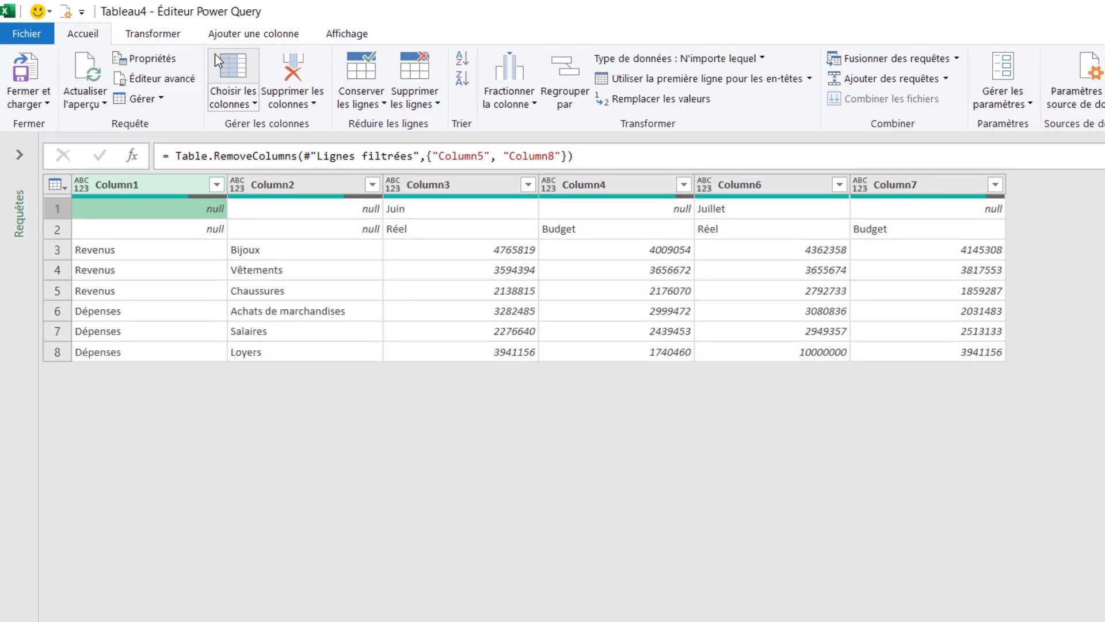
left_click(153, 33)
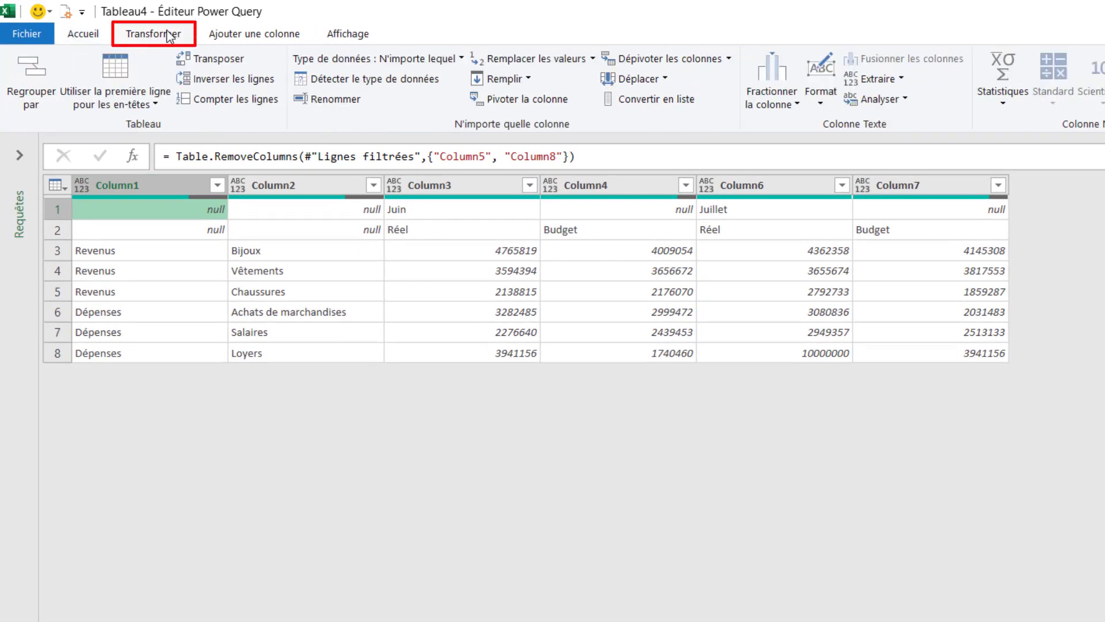
left_click(233, 63)
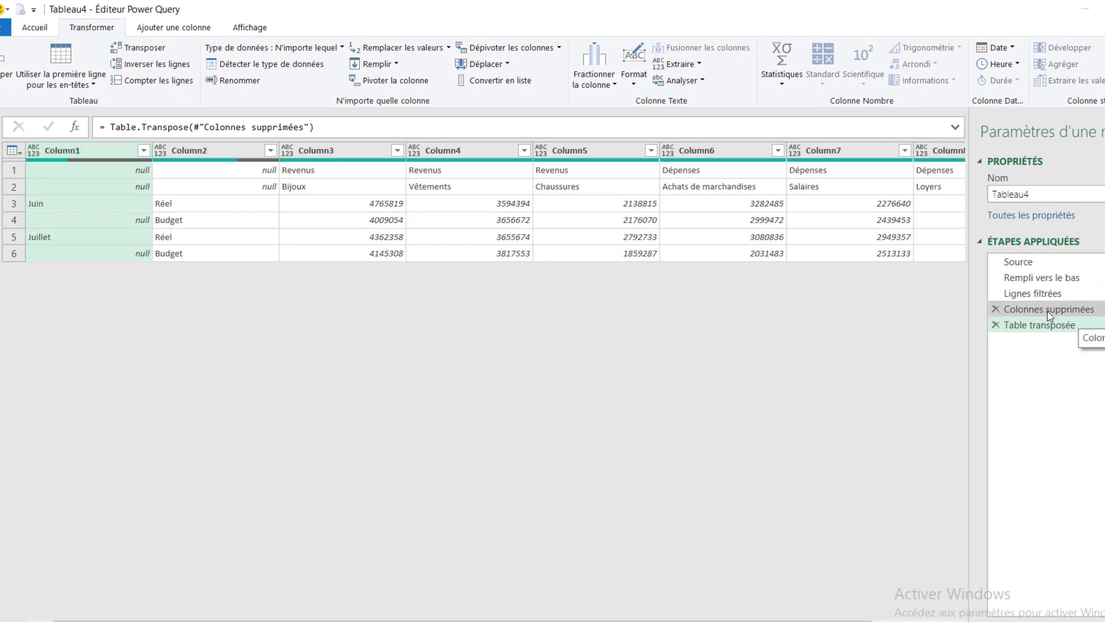
Compare the Colonnes supprimées and Table transposée steps, and fill the empty month cells of Column1 downward
left_click(1055, 314)
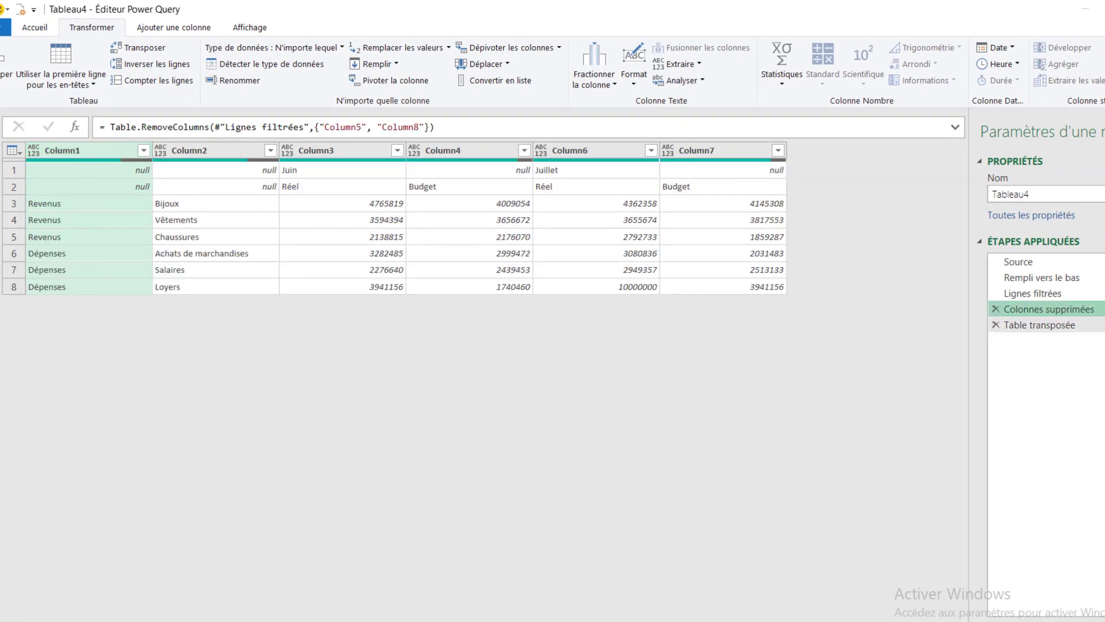
left_click(1080, 327)
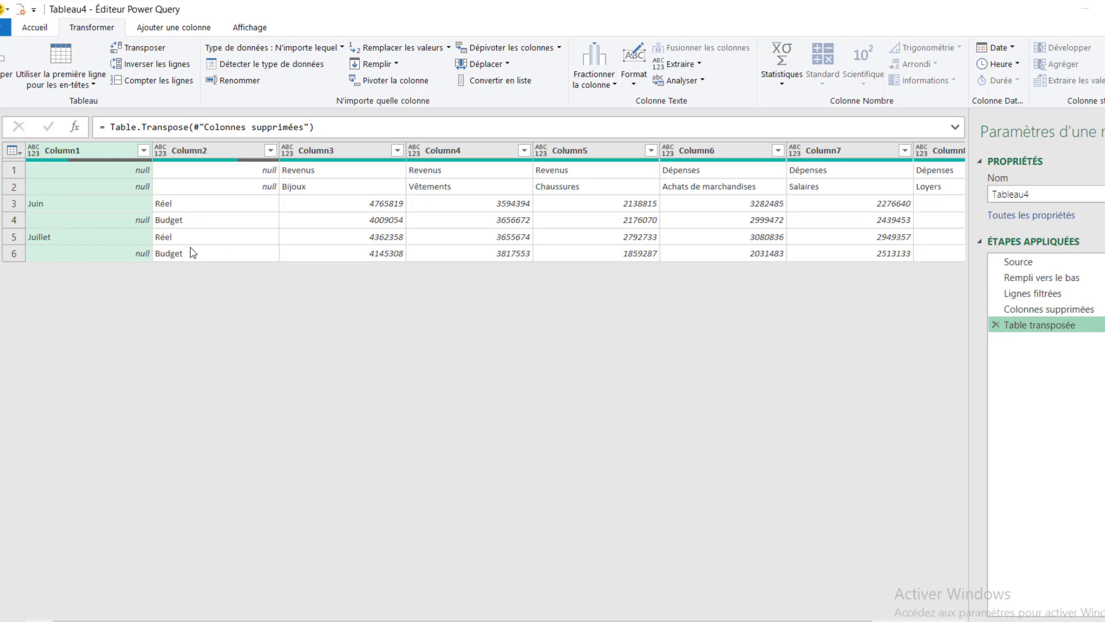
right_click(76, 152)
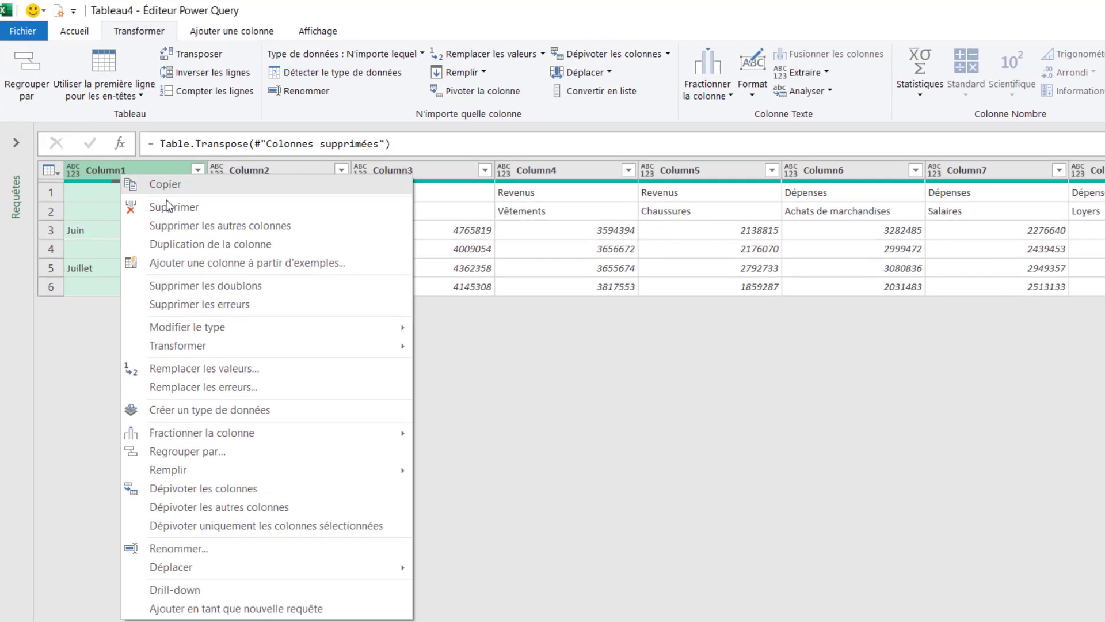
left_click(483, 472)
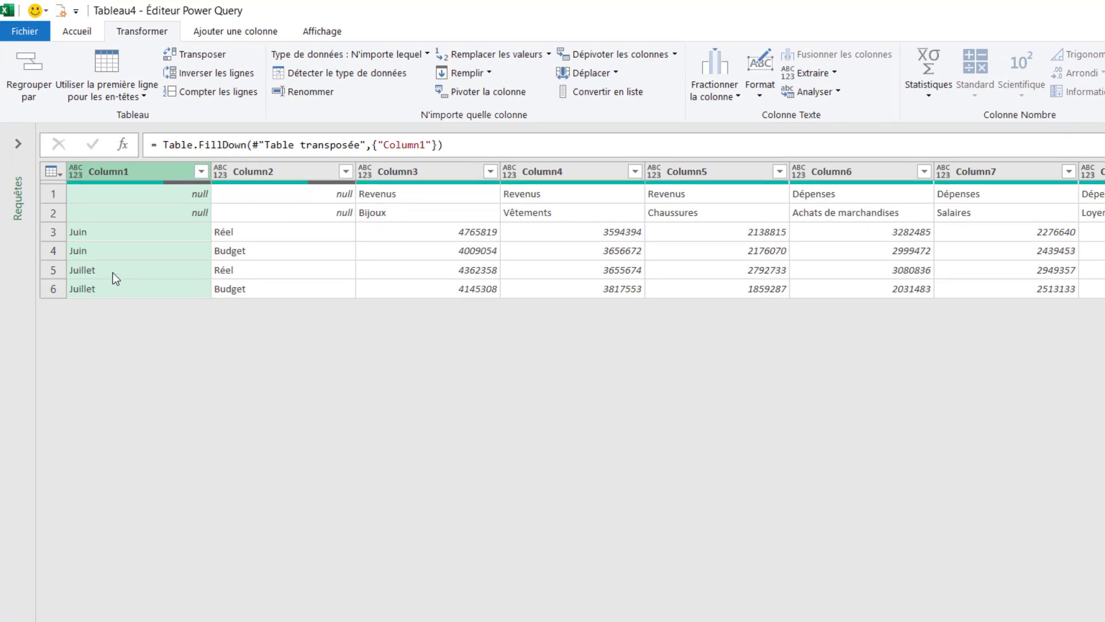
Merge Column1 and Column2 with a space (Espace) as separator, keeping Fusionné as the new column name
left_click(281, 171, "ctrl")
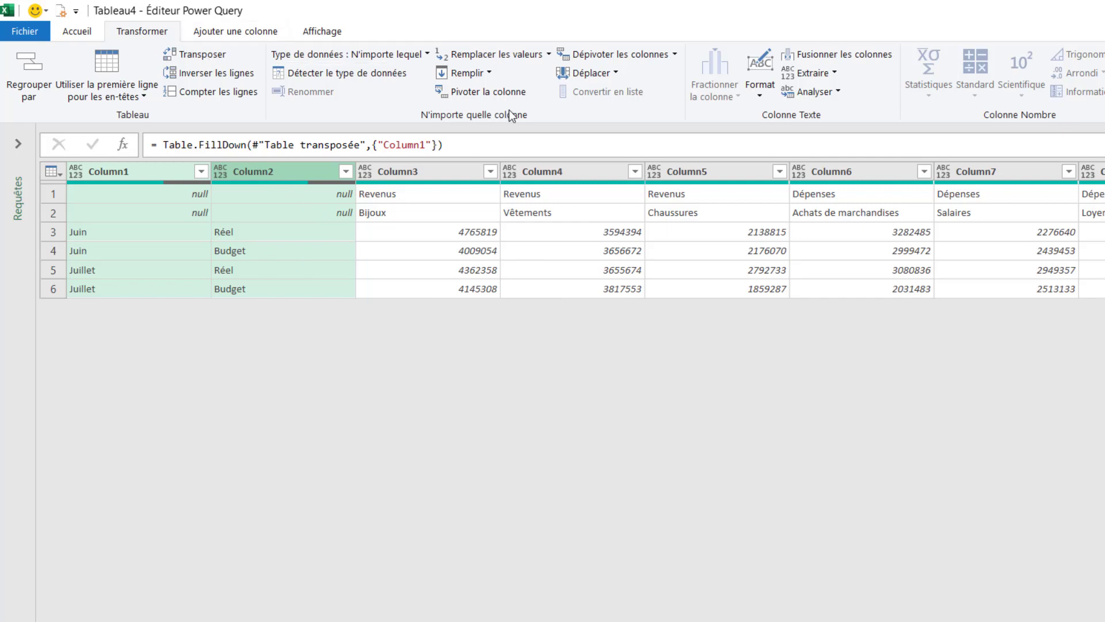
left_click(839, 54)
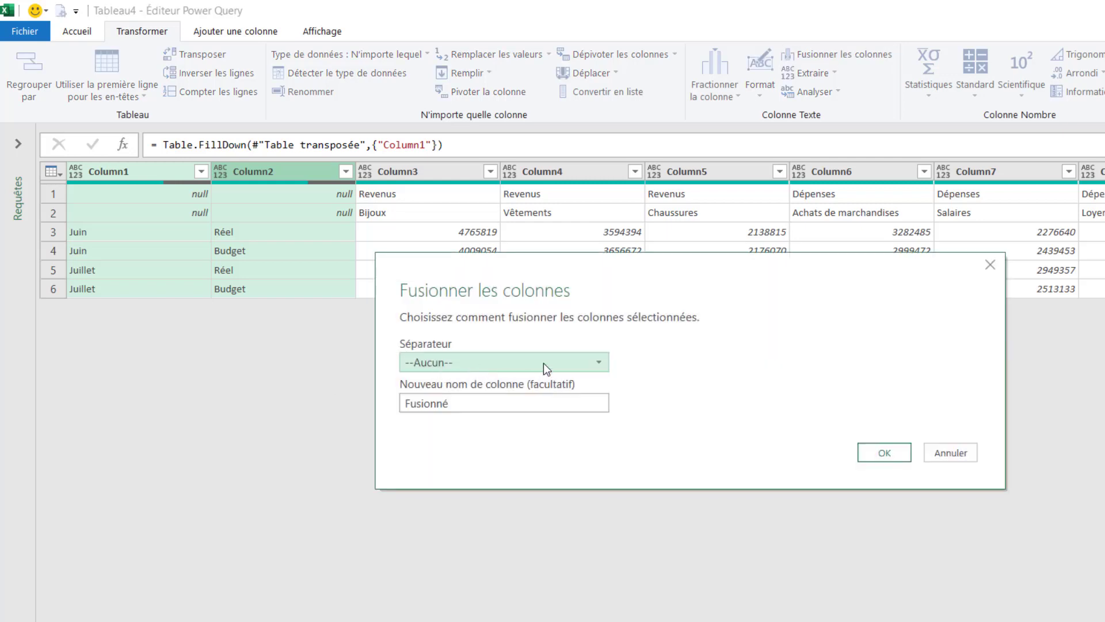
left_click(543, 362)
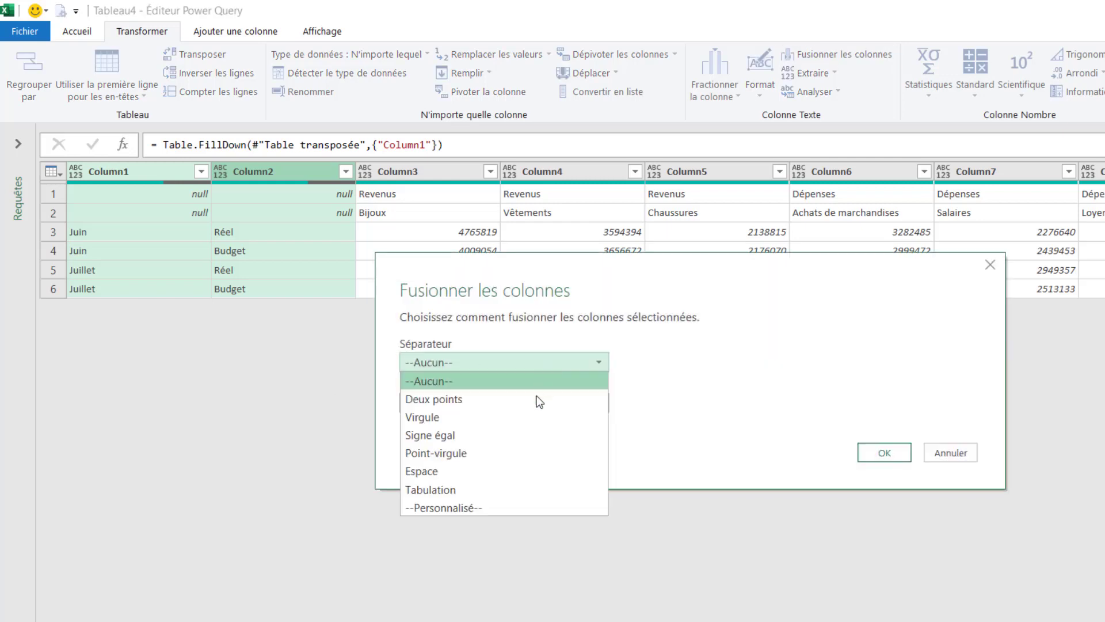
left_click(478, 417)
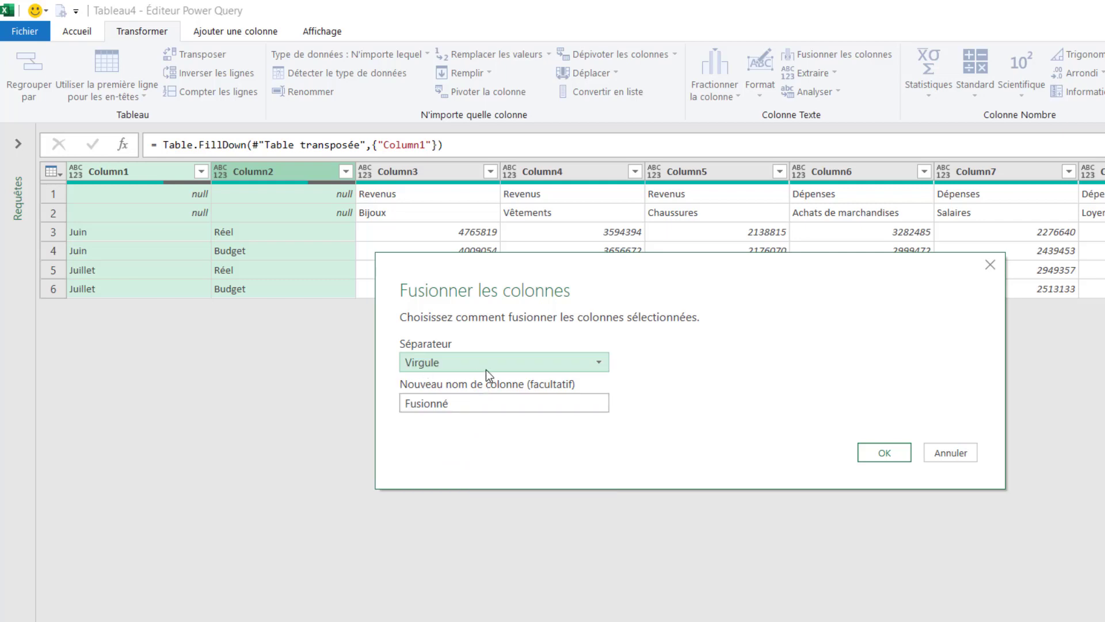
left_click(506, 367)
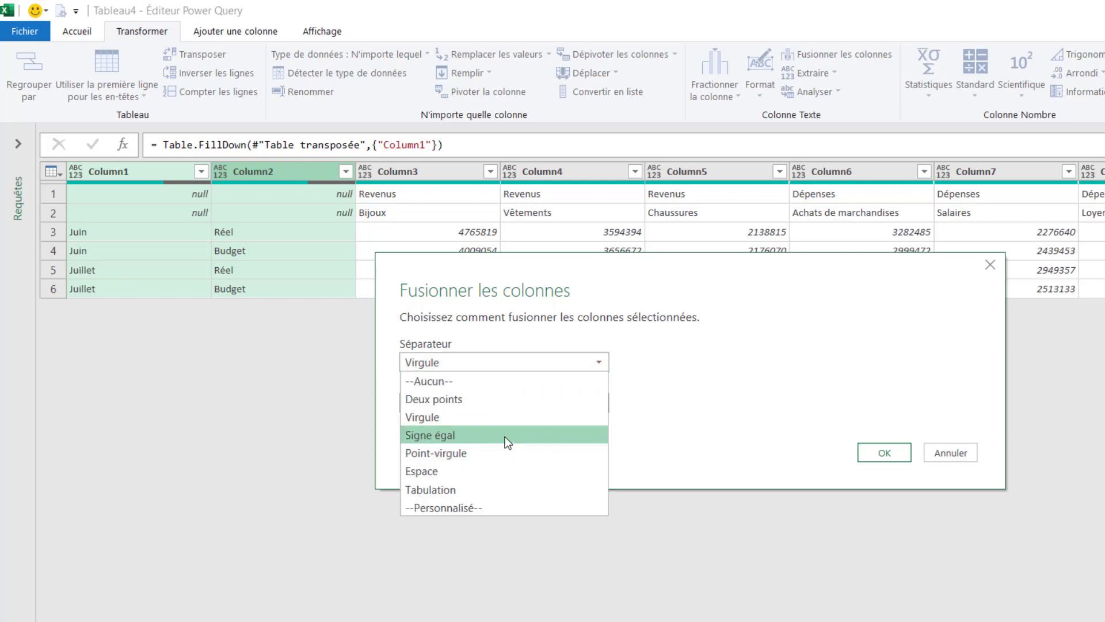
left_click(483, 472)
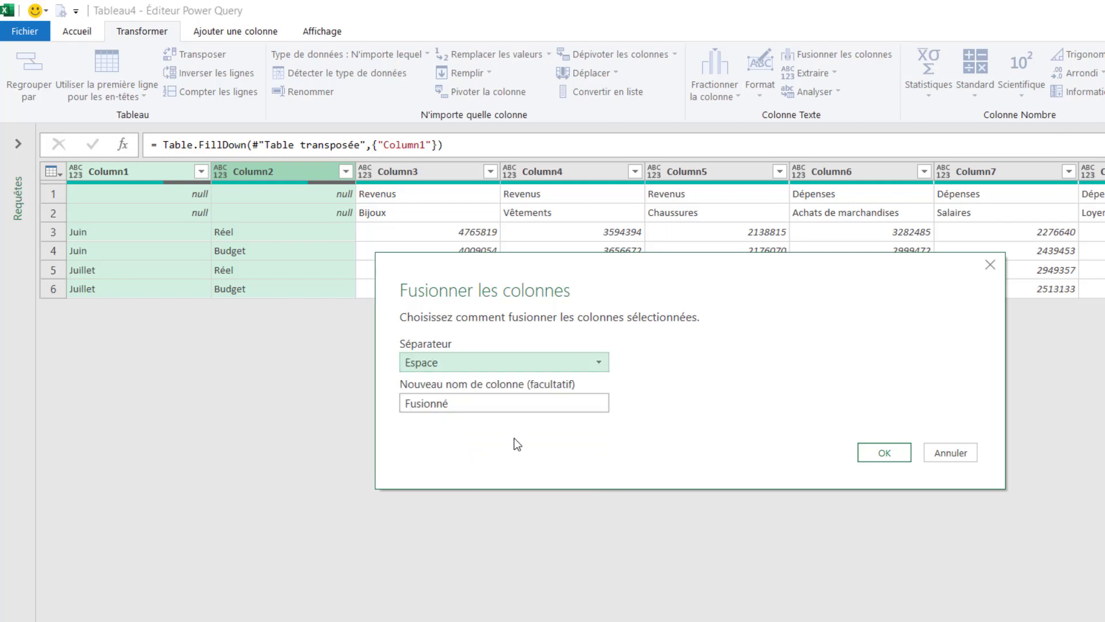
left_click(459, 408)
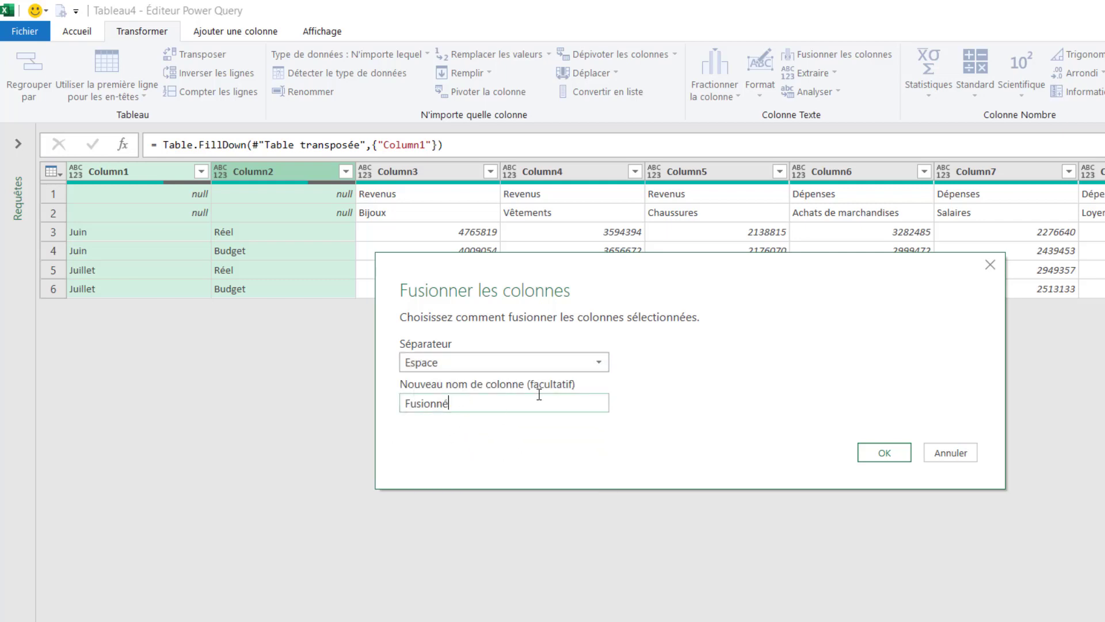
left_click(878, 454)
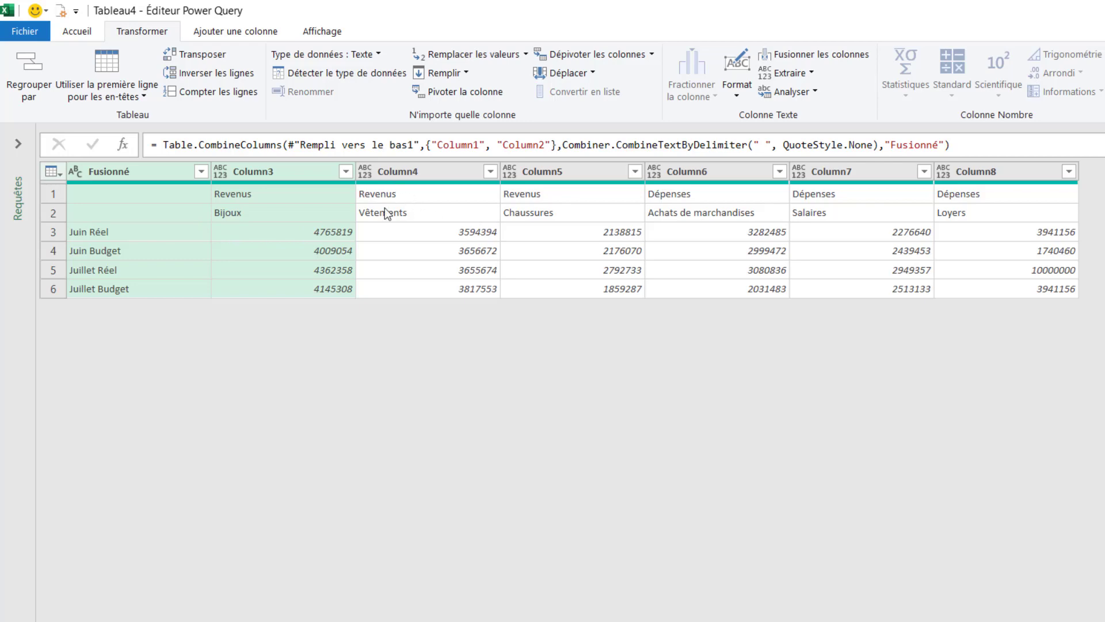
Transpose the table back so the merged month and Réel/Budget labels run across the first row
left_click(182, 207)
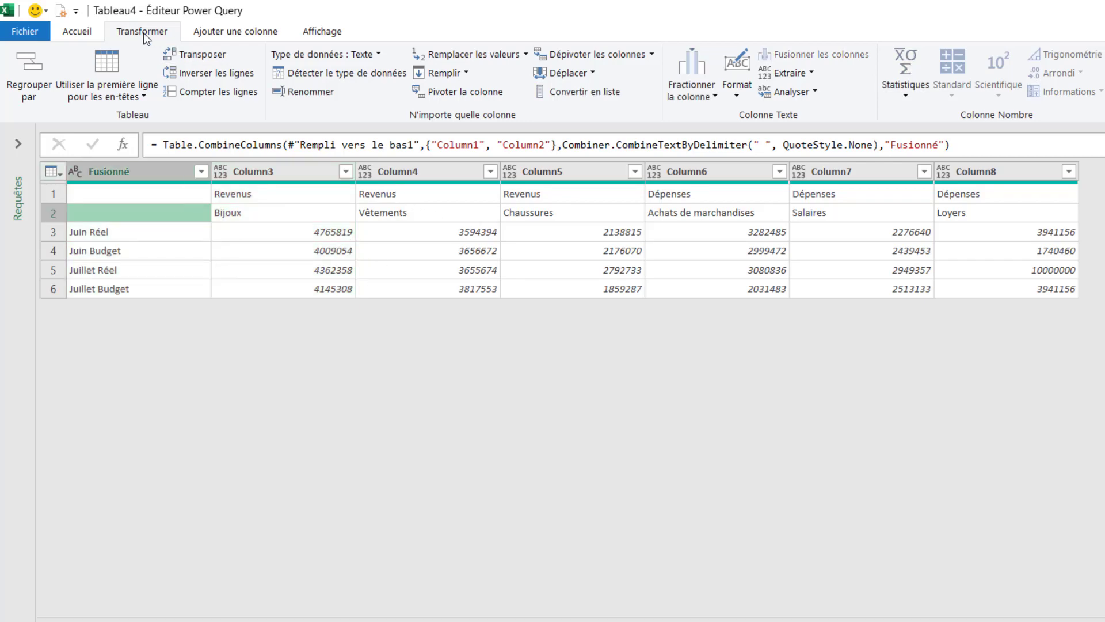
left_click(209, 56)
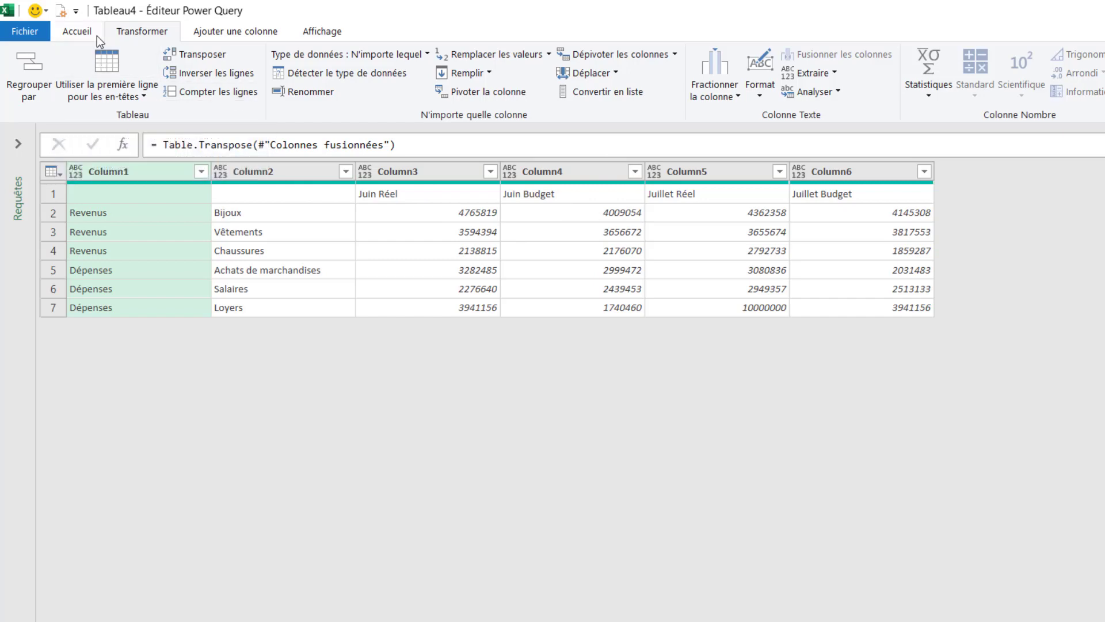
left_click(81, 33)
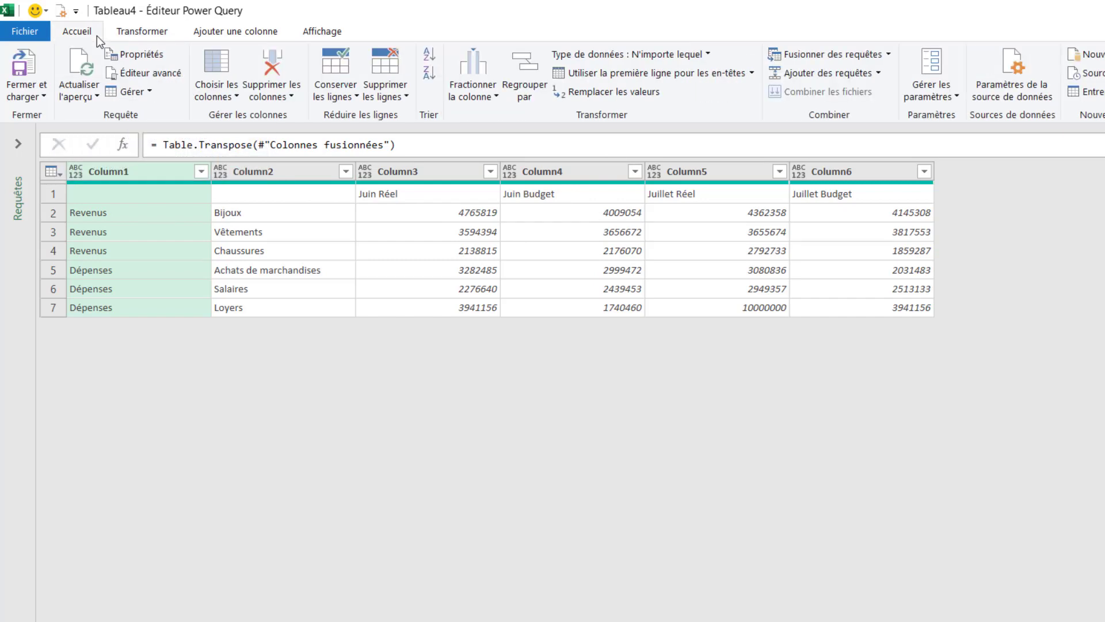
Promote the first row to column headers and rename the first two columns Type and Rubrique
left_click(649, 75)
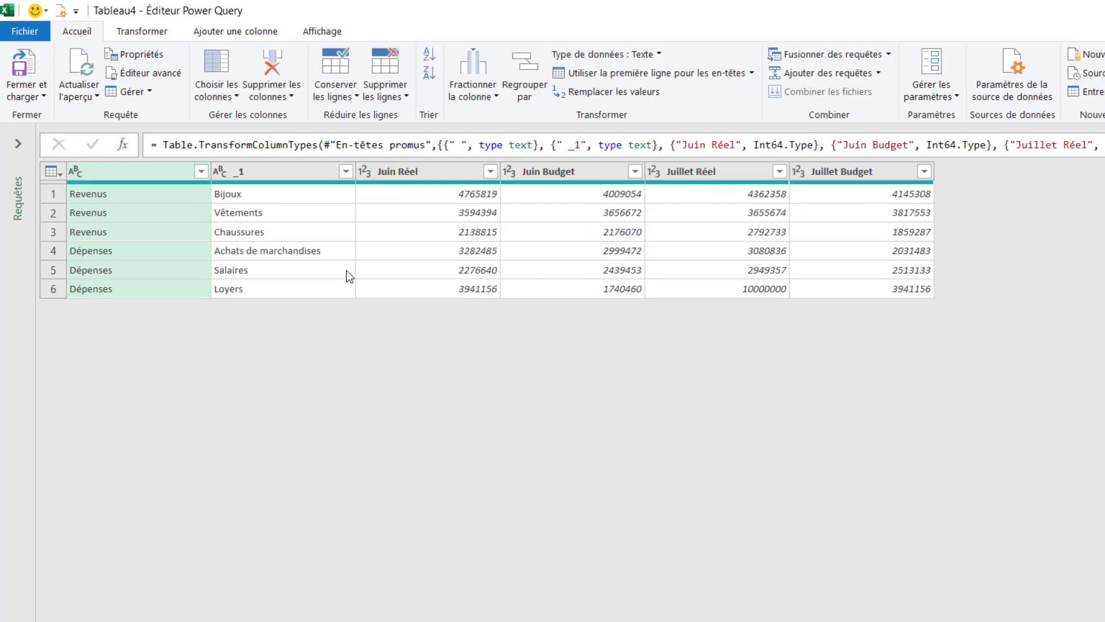
double_click(124, 169)
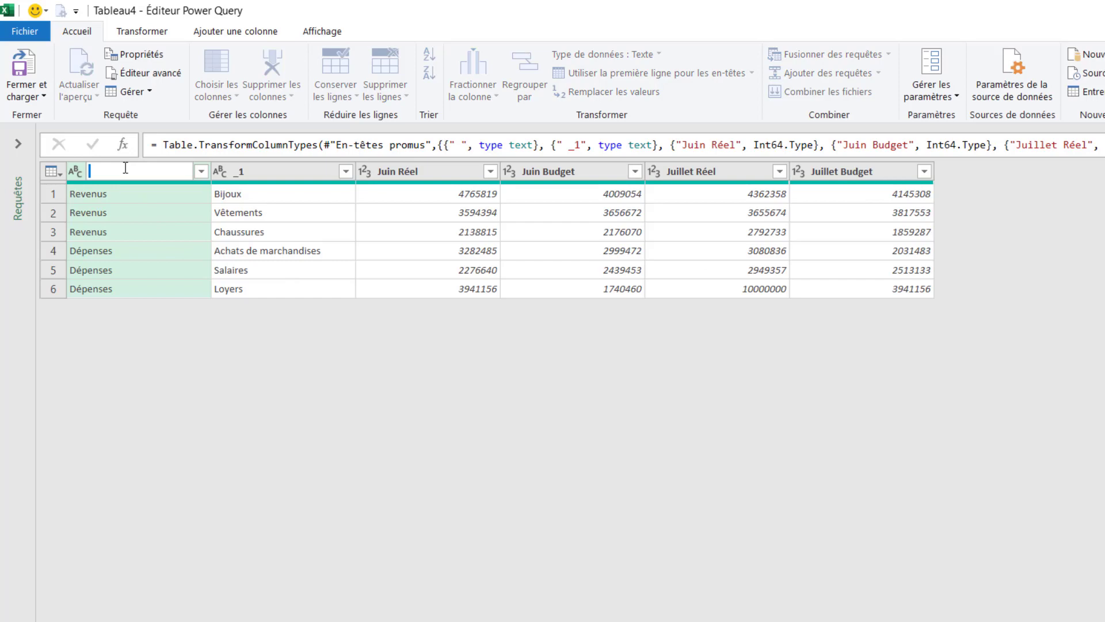
type("Type")
key("Return")
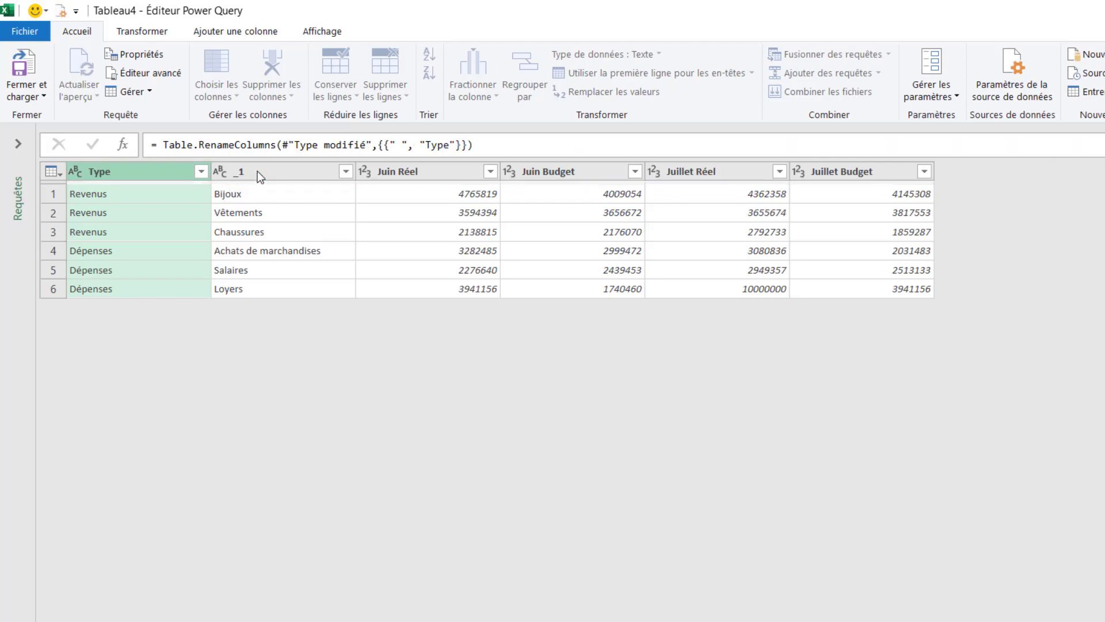
double_click(258, 171)
type("Rubrique")
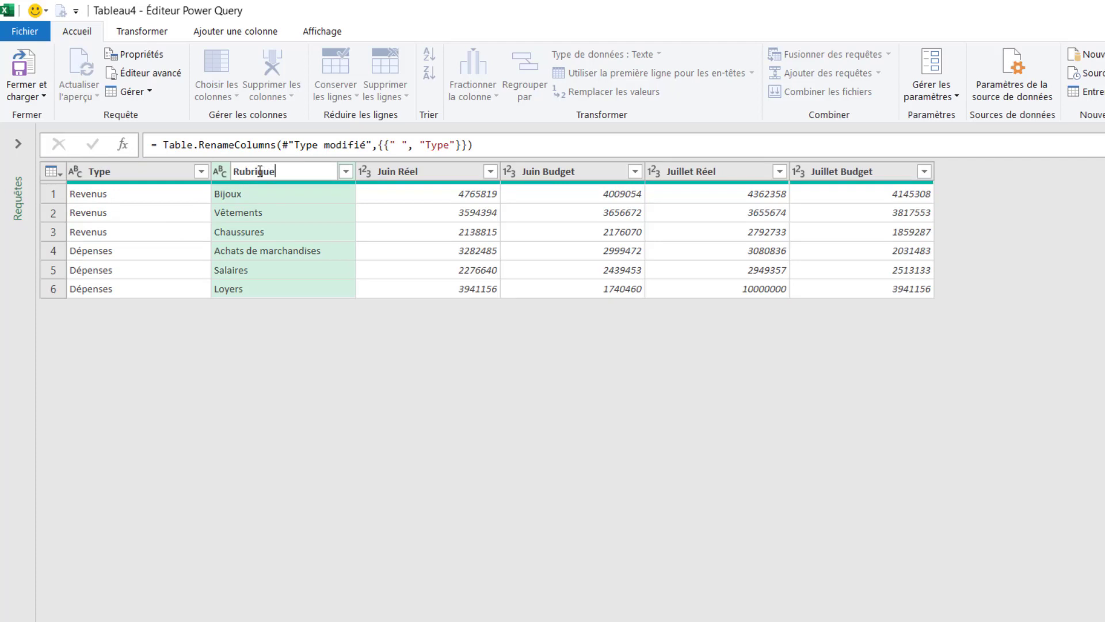
key("Return")
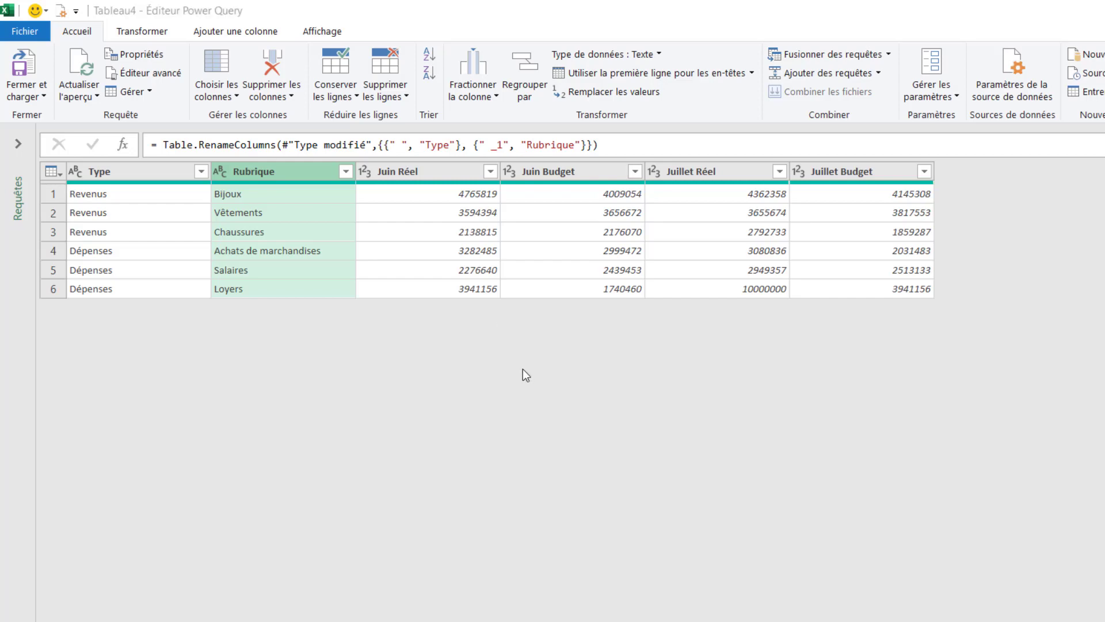
Unpivot all columns other than Type and Rubrique into attribute and value columns
left_click(465, 171)
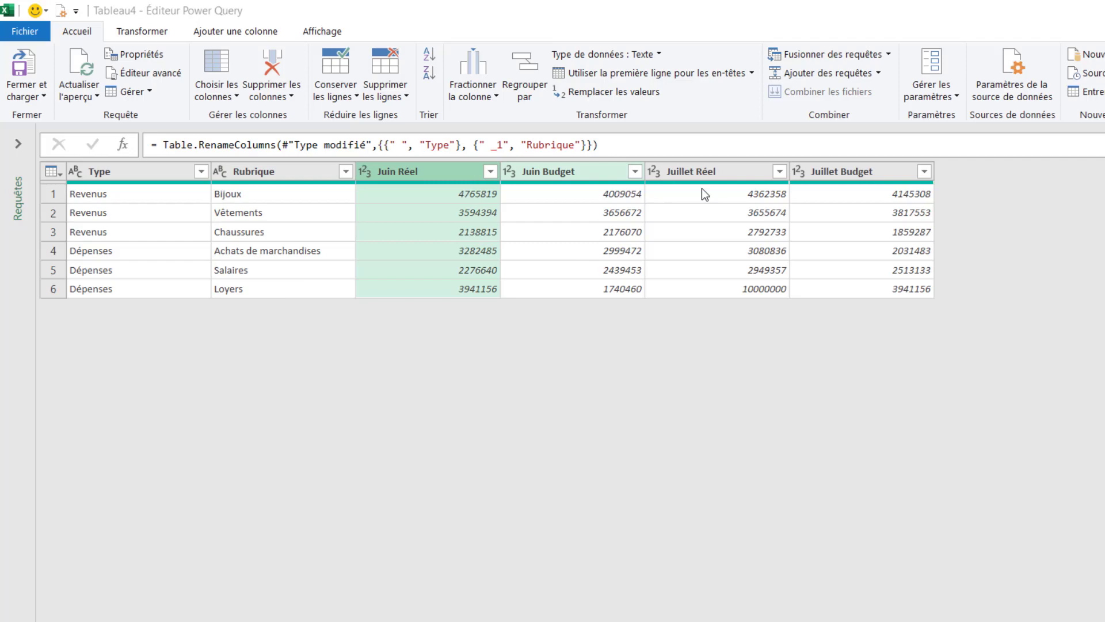
left_click(855, 171, "shift")
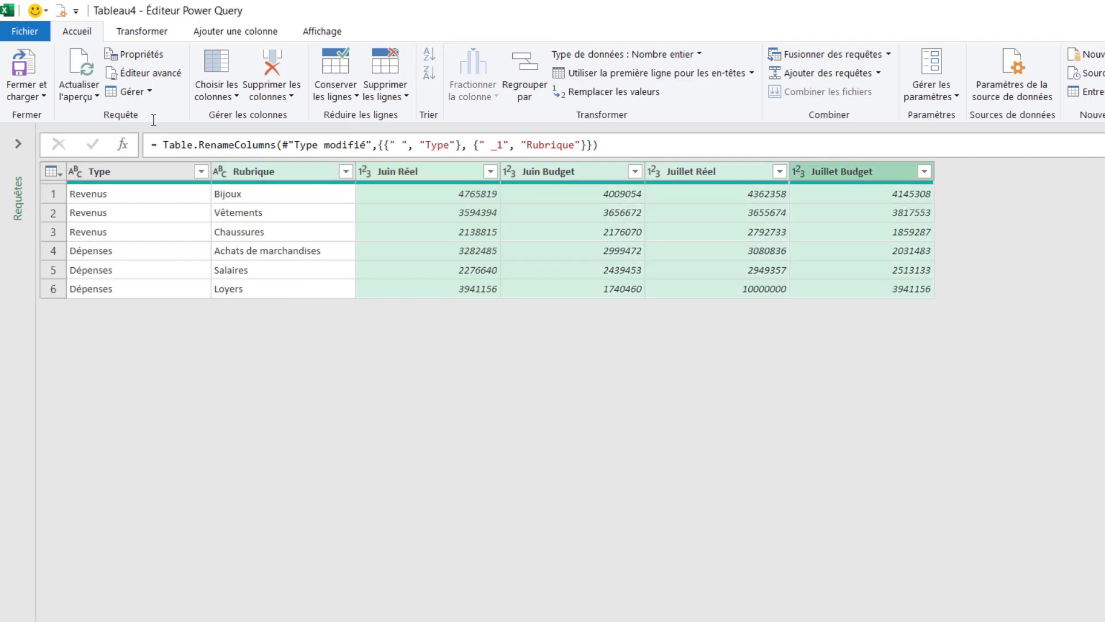
left_click(139, 33)
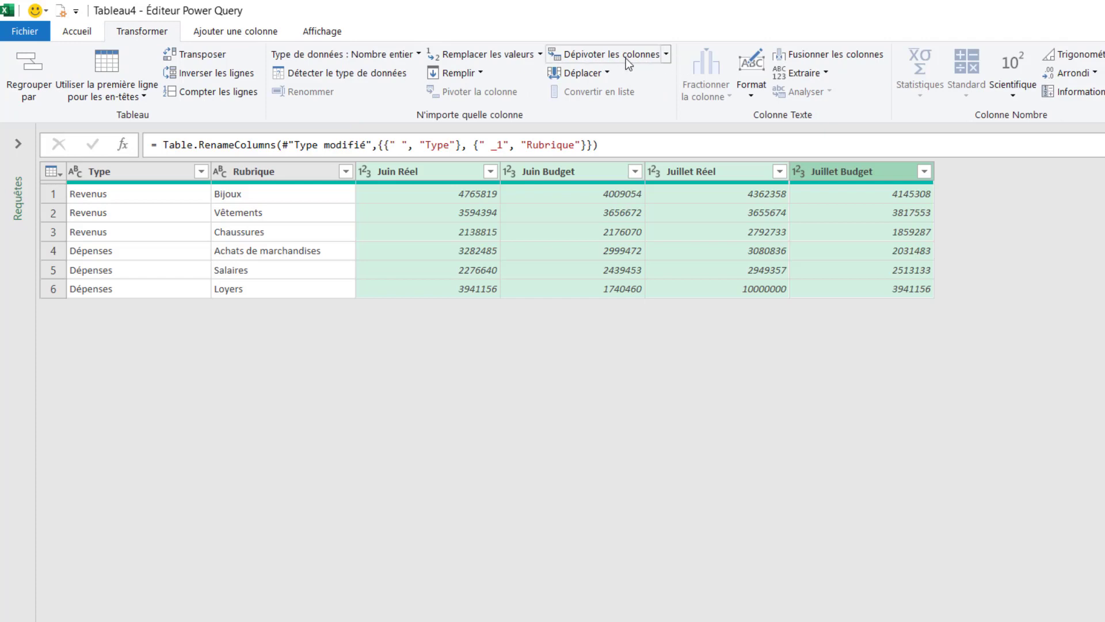
left_click(173, 175)
left_click(277, 172, "shift")
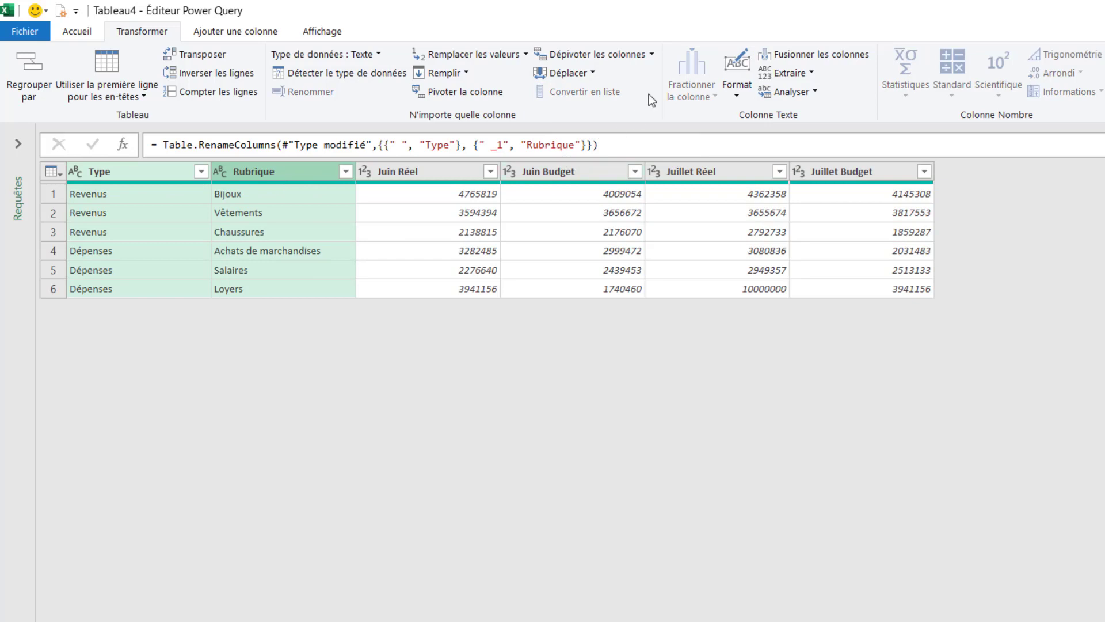
left_click(652, 54)
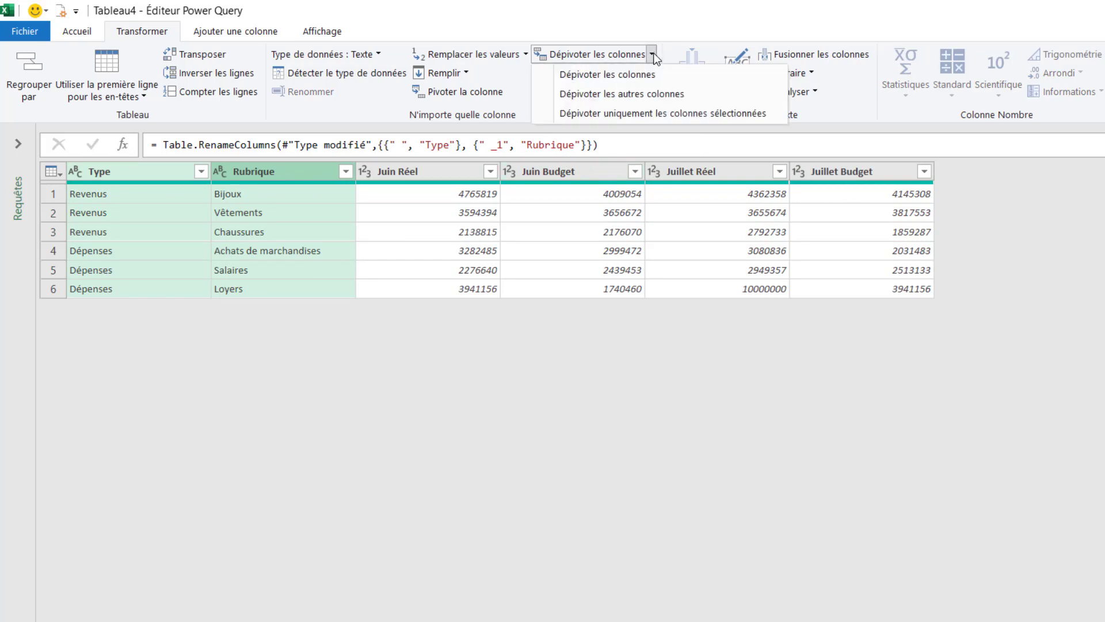
left_click(623, 94)
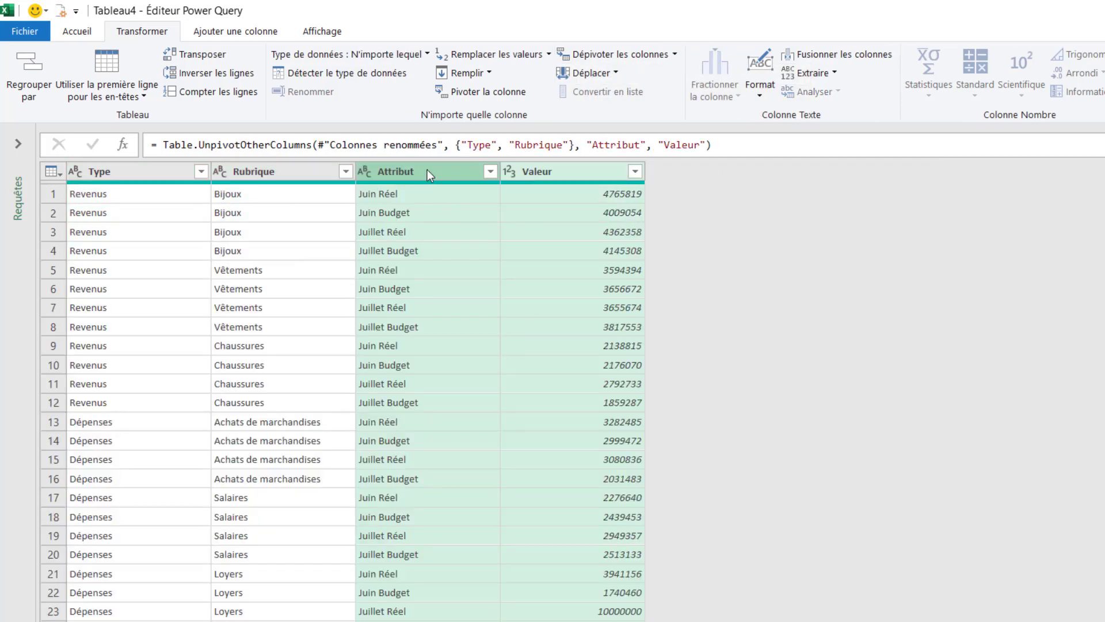
Split the Attribut column by delimiter, using a space (Espace) at each occurrence
left_click(426, 170)
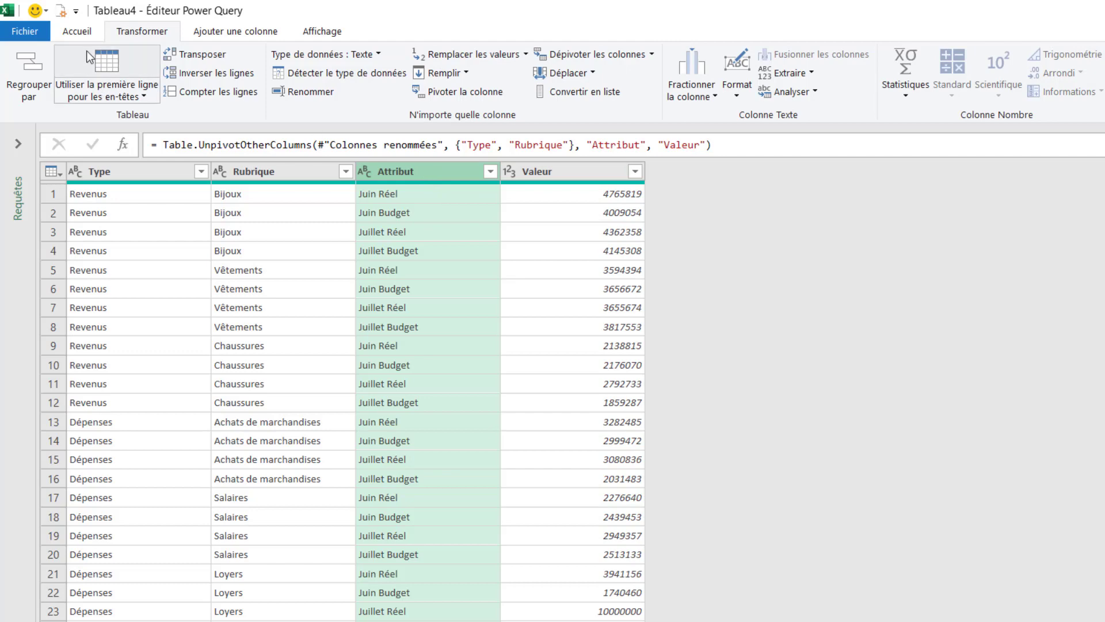
left_click(85, 33)
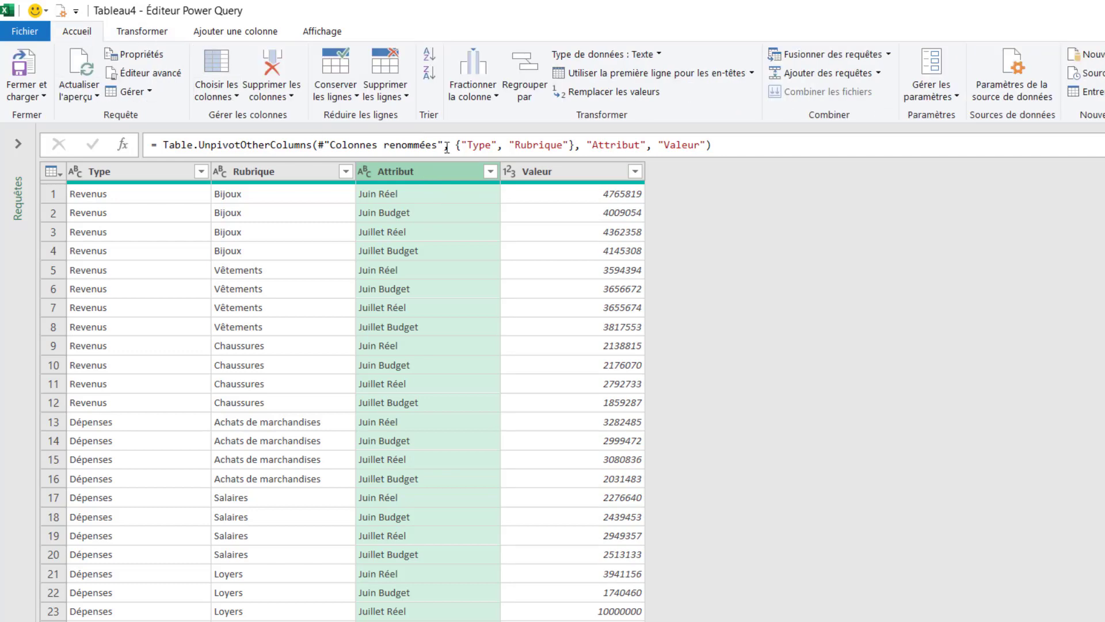
left_click(473, 89)
left_click(523, 116)
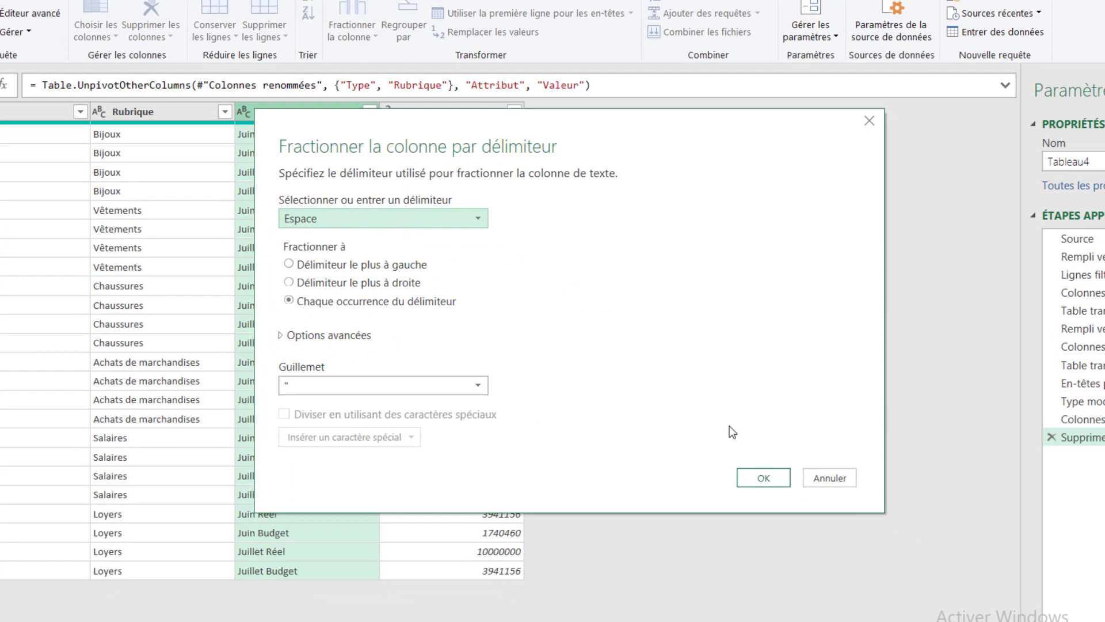
left_click(763, 478)
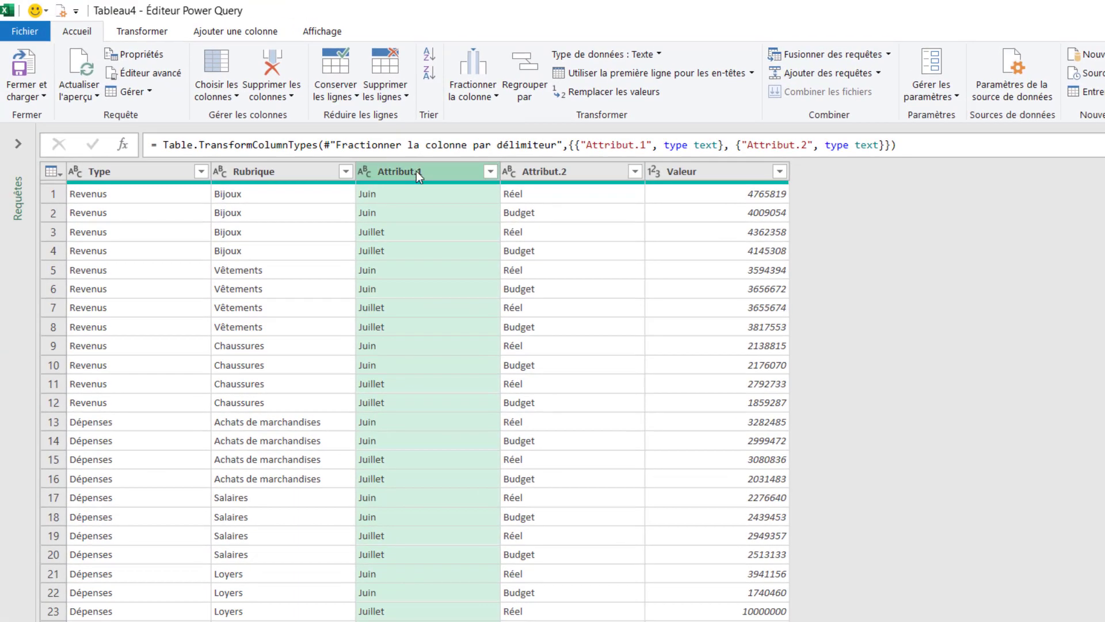
Rename the Attribut.1 column as Mois and the Attribut.2 column as Reel ou Budget
double_click(417, 170)
type("Mois")
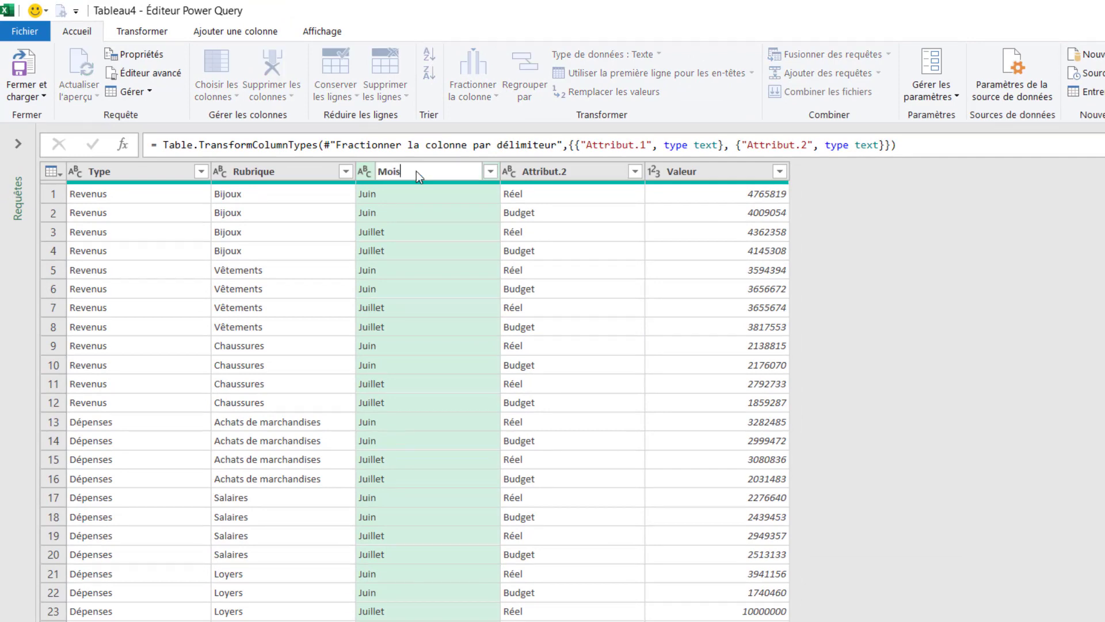
key("Return")
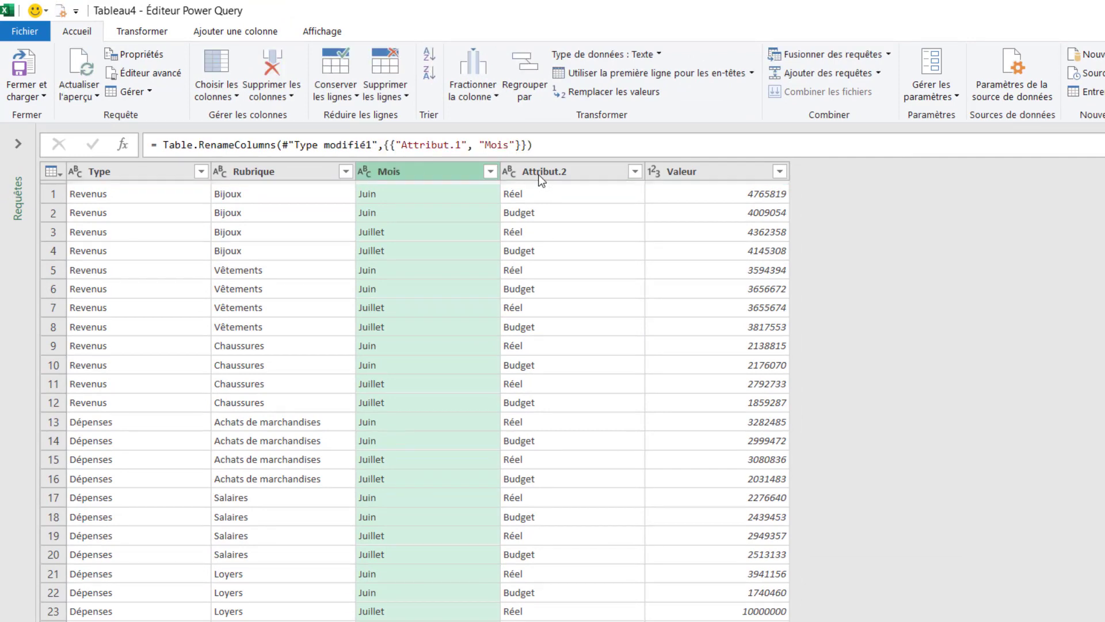
left_click(537, 171)
double_click(537, 172)
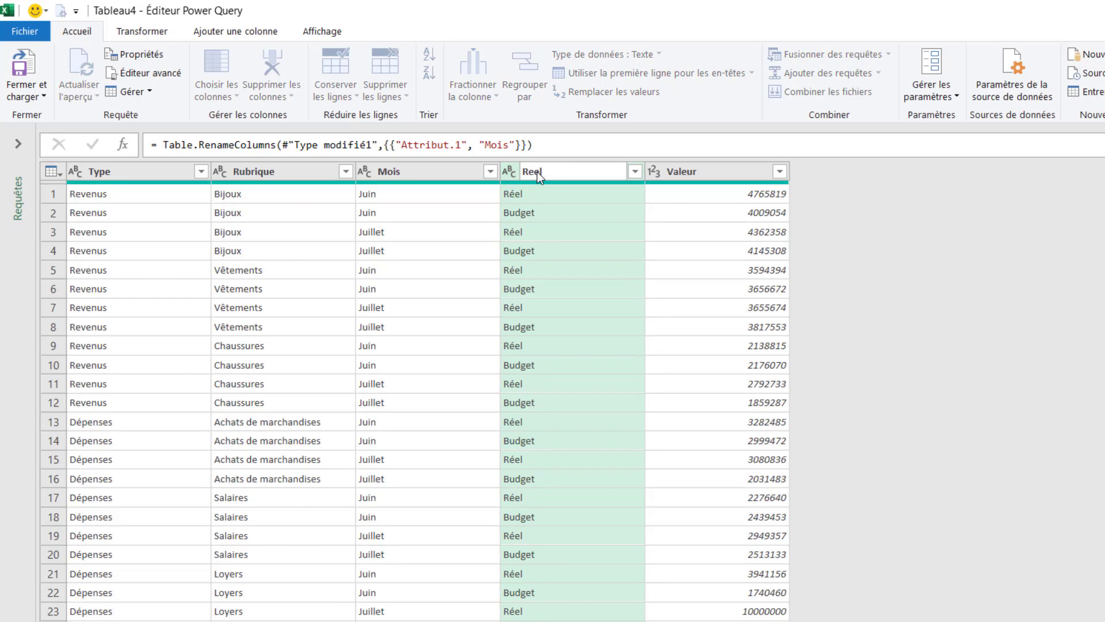
type("Reel ou Budget")
key("Escape")
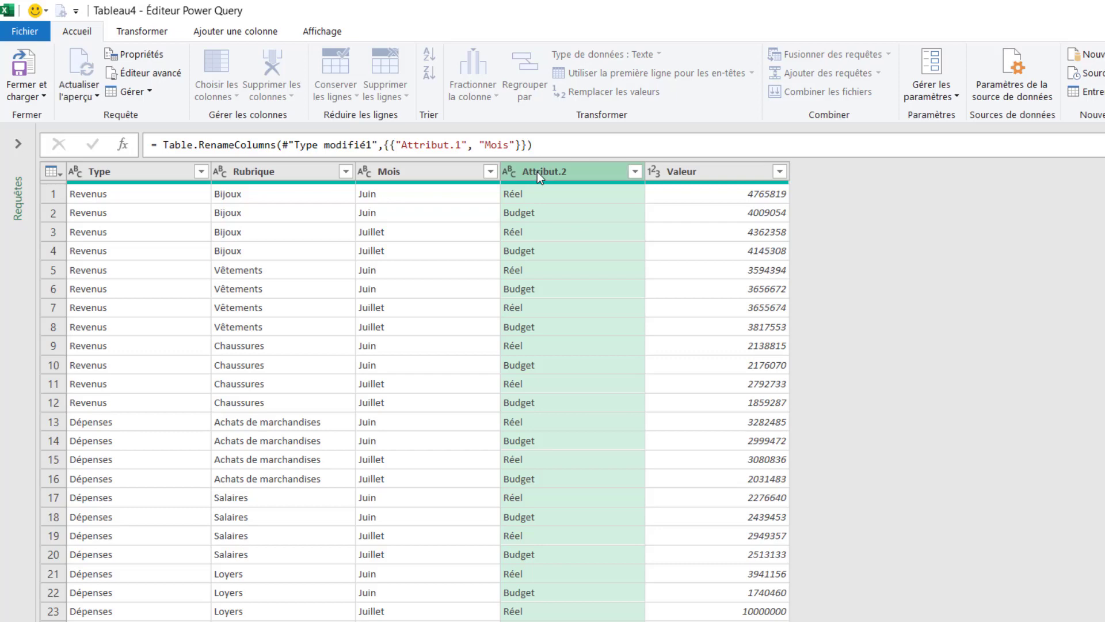
key("Return")
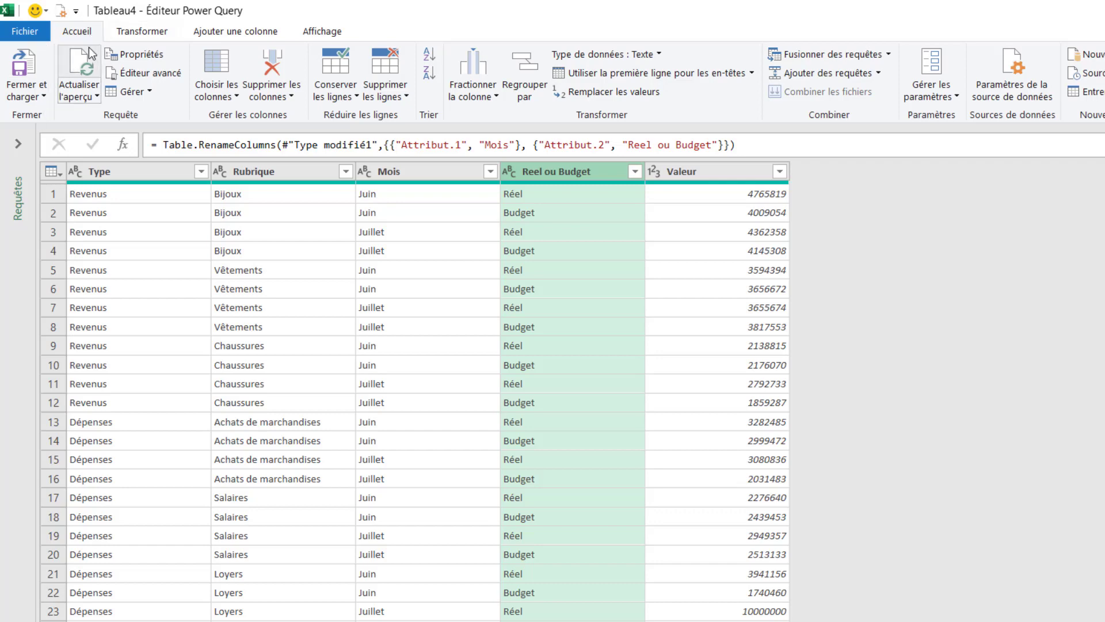
Close and load the query to a worksheet, and compare the loaded table with the original report on the Data sheet
left_click(29, 96)
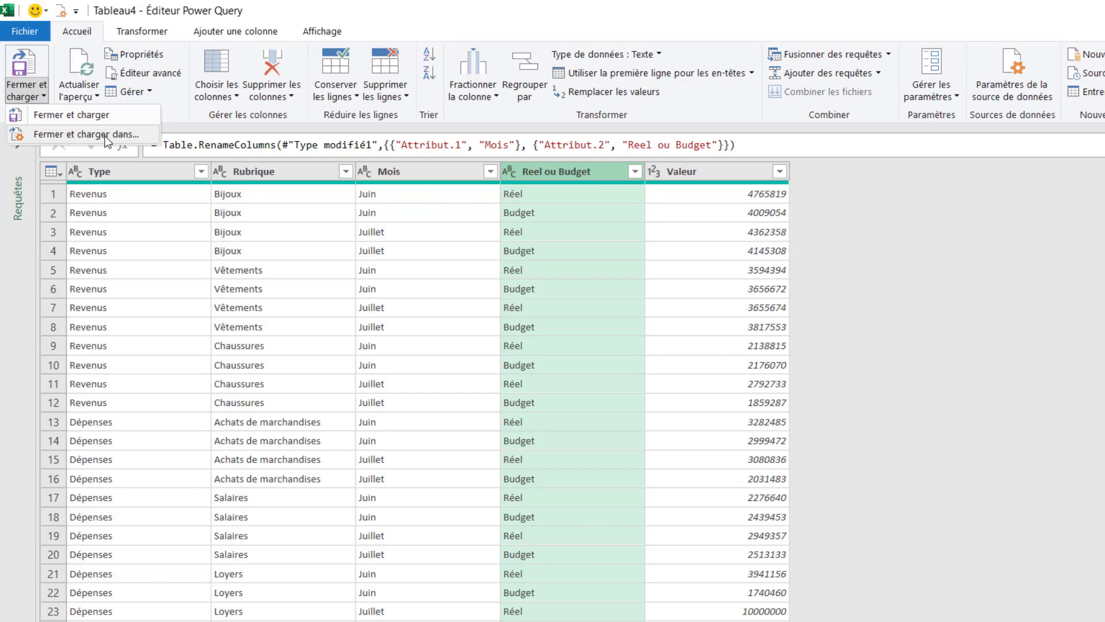
left_click(86, 115)
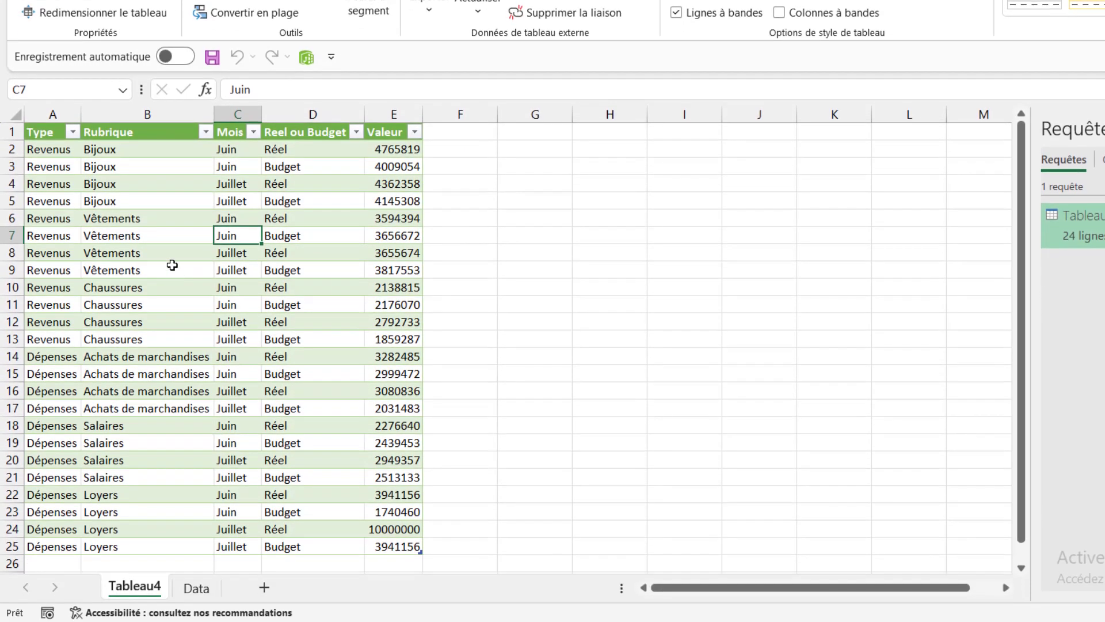
left_click(170, 372)
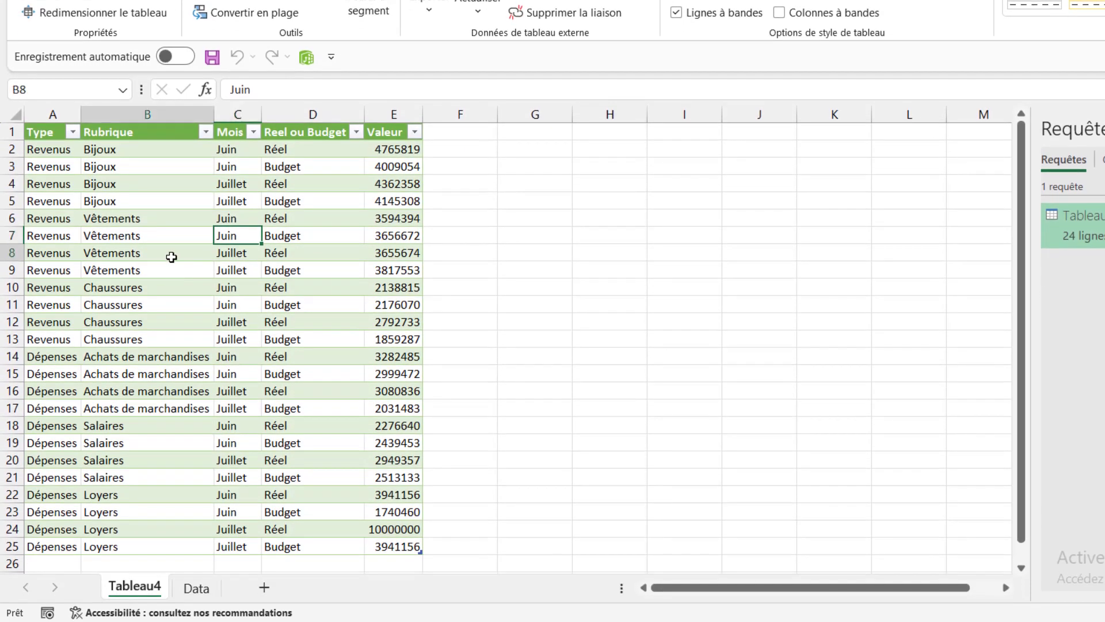
left_click(196, 588)
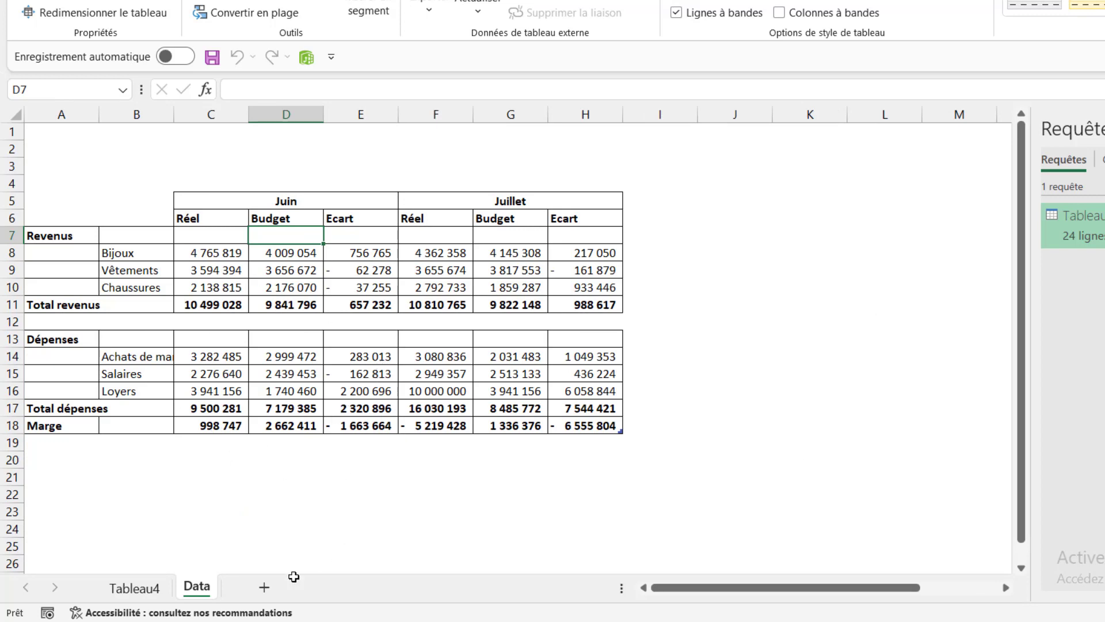
left_click(134, 585)
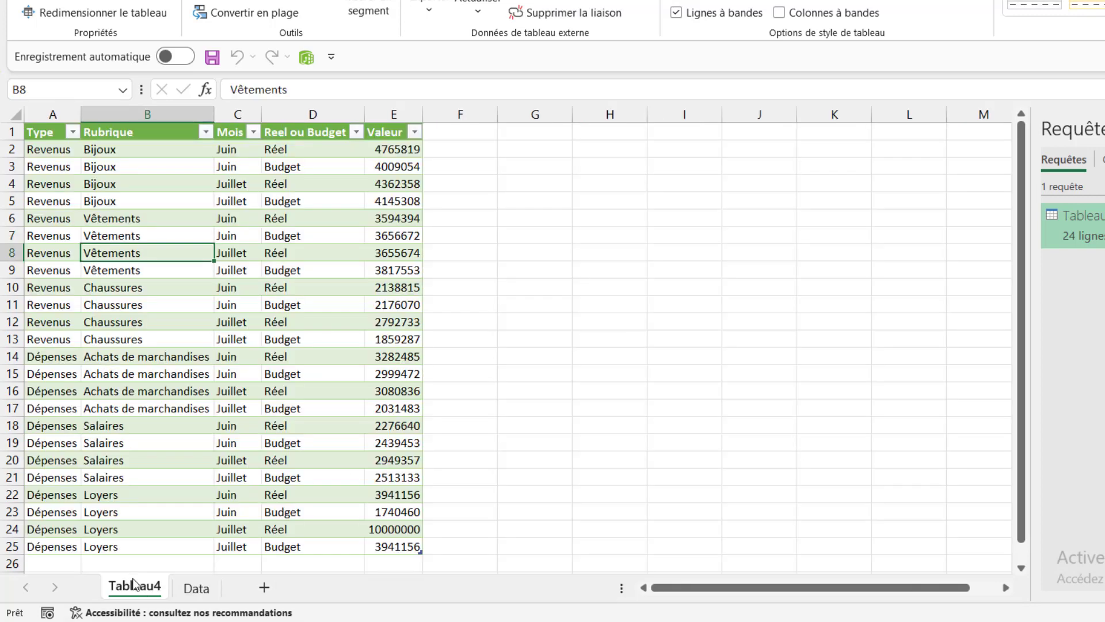
Insert a pivot chart based on Tableau_Tableau4 in a new worksheet
left_click(241, 191)
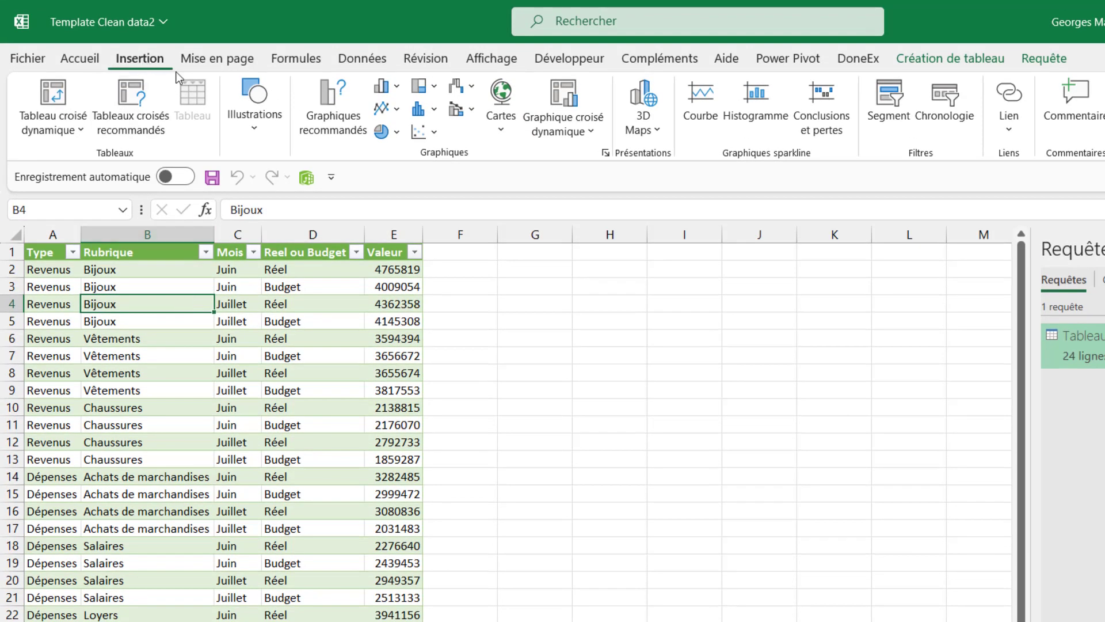
left_click(556, 138)
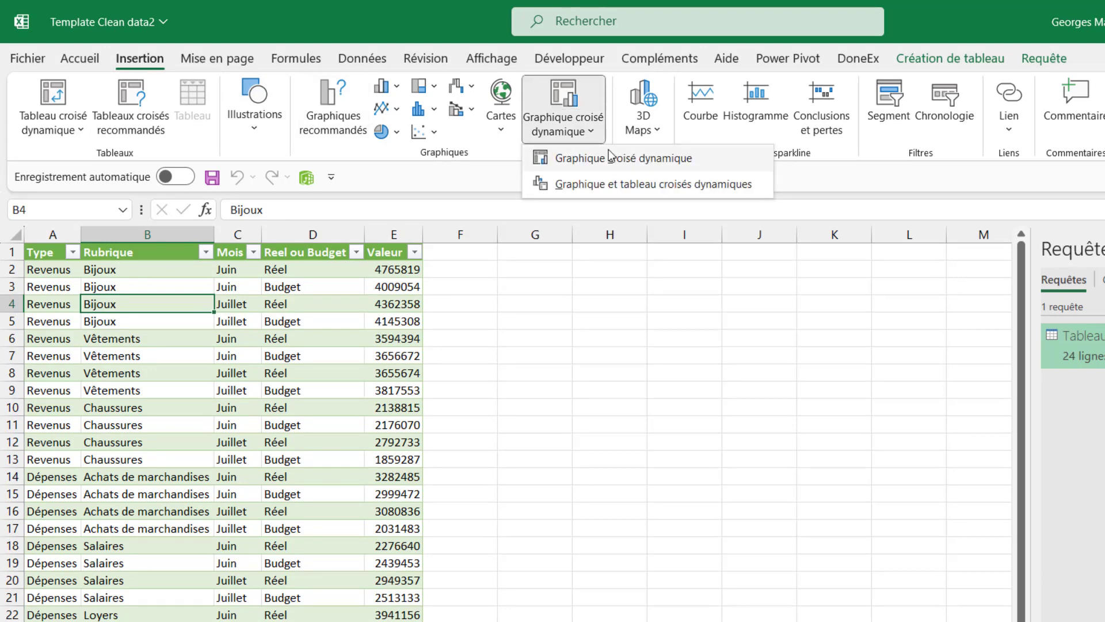
left_click(610, 154)
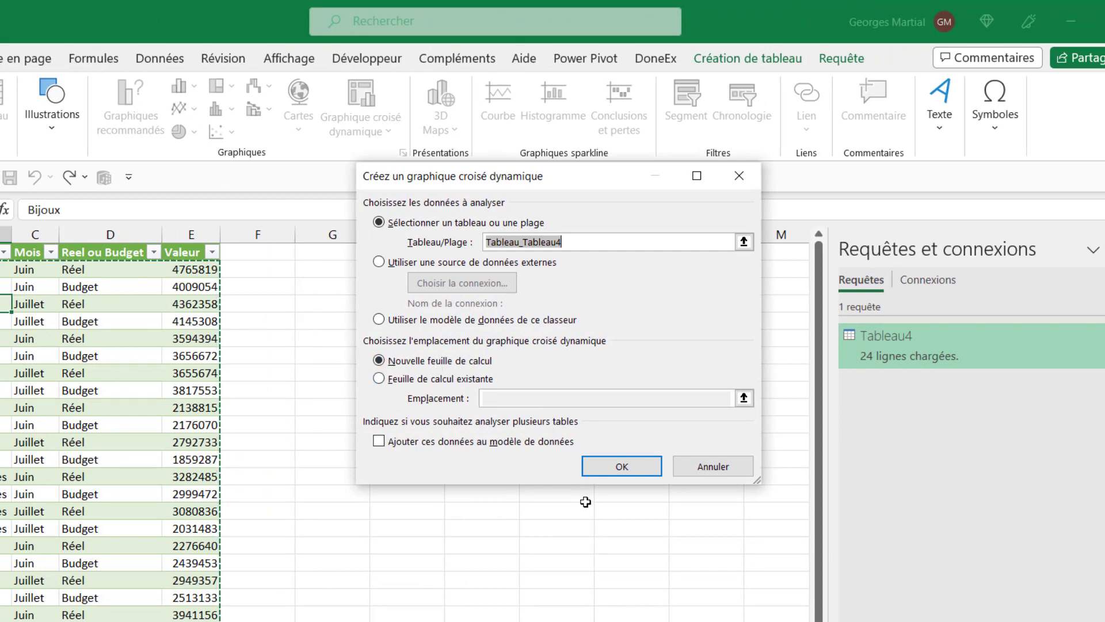
left_click(599, 465)
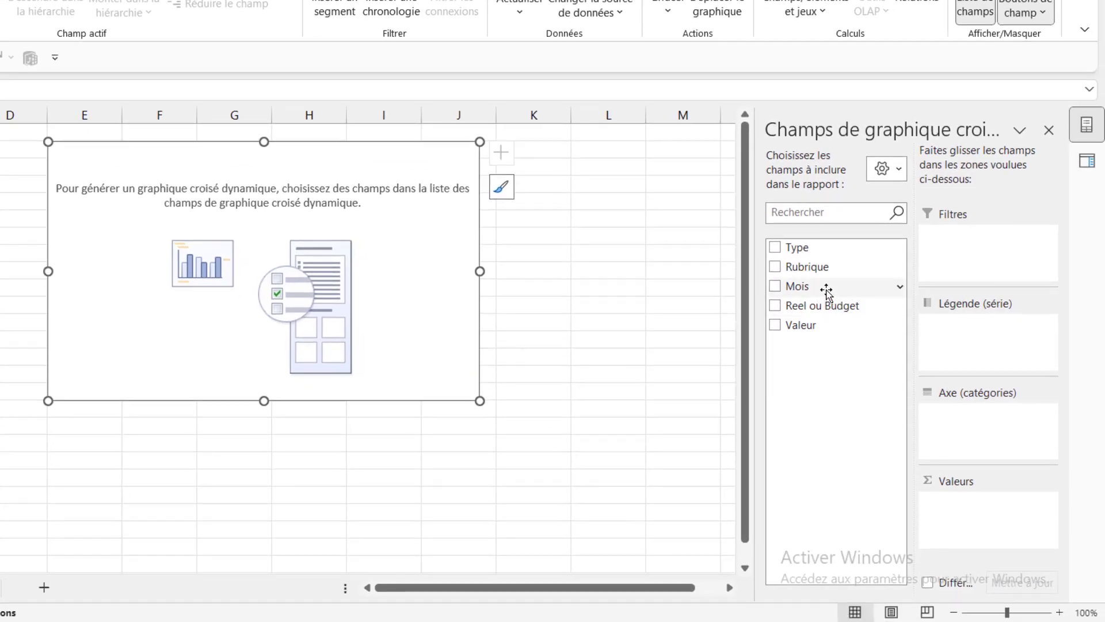
Lay out the pivot chart with Mois on the axis, Valeur as summed values and Rubrique as the legend series
left_click_drag(827, 290, 928, 415)
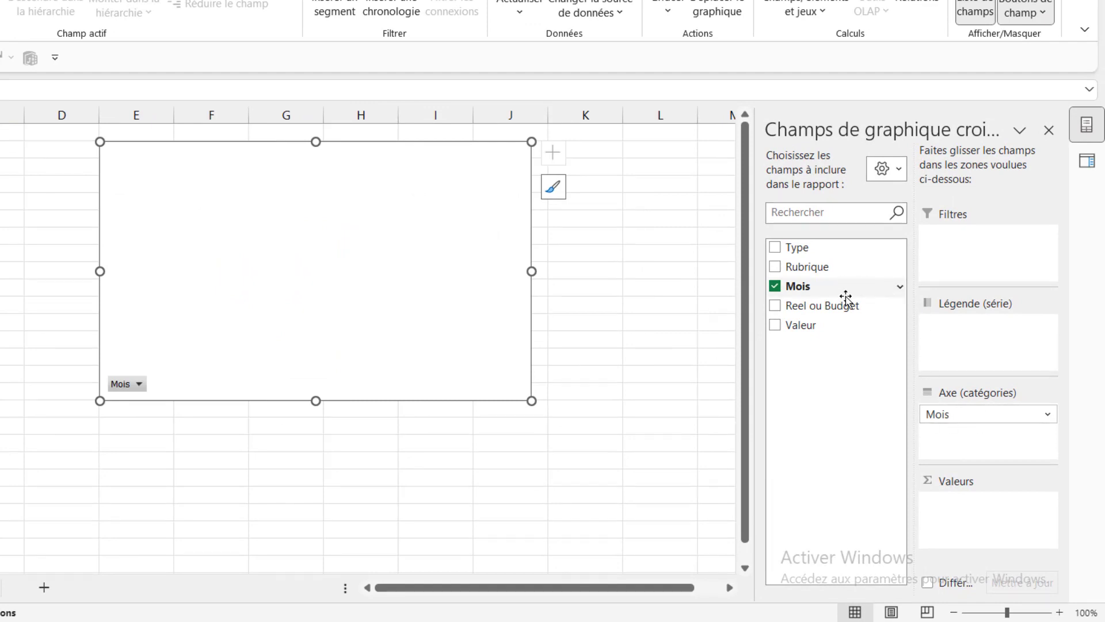
left_click_drag(831, 336, 1001, 518)
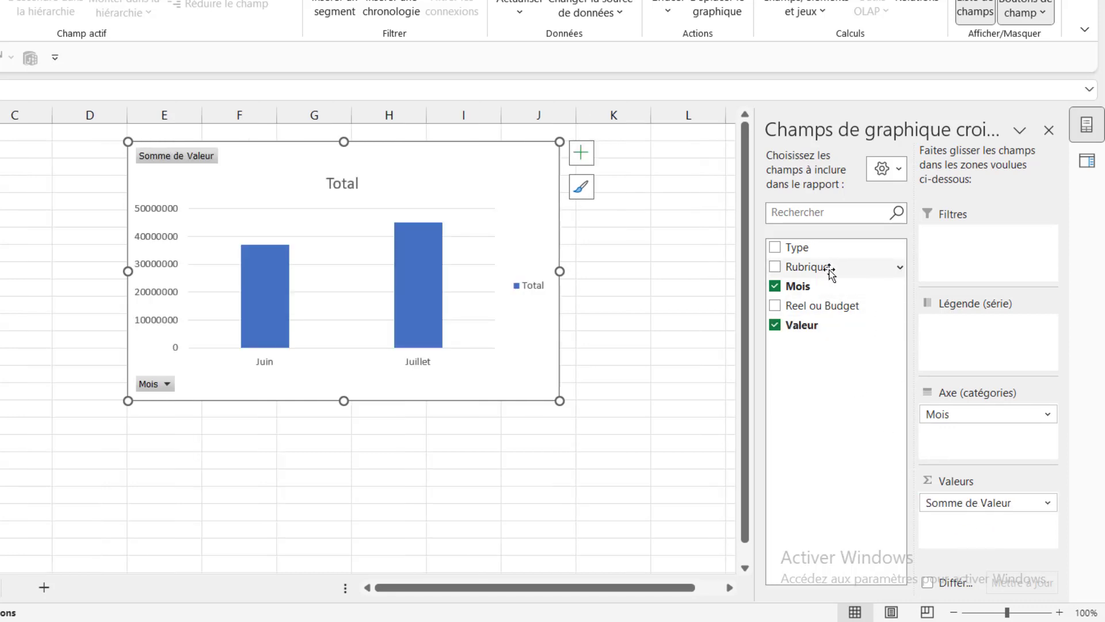
left_click_drag(831, 270, 1002, 351)
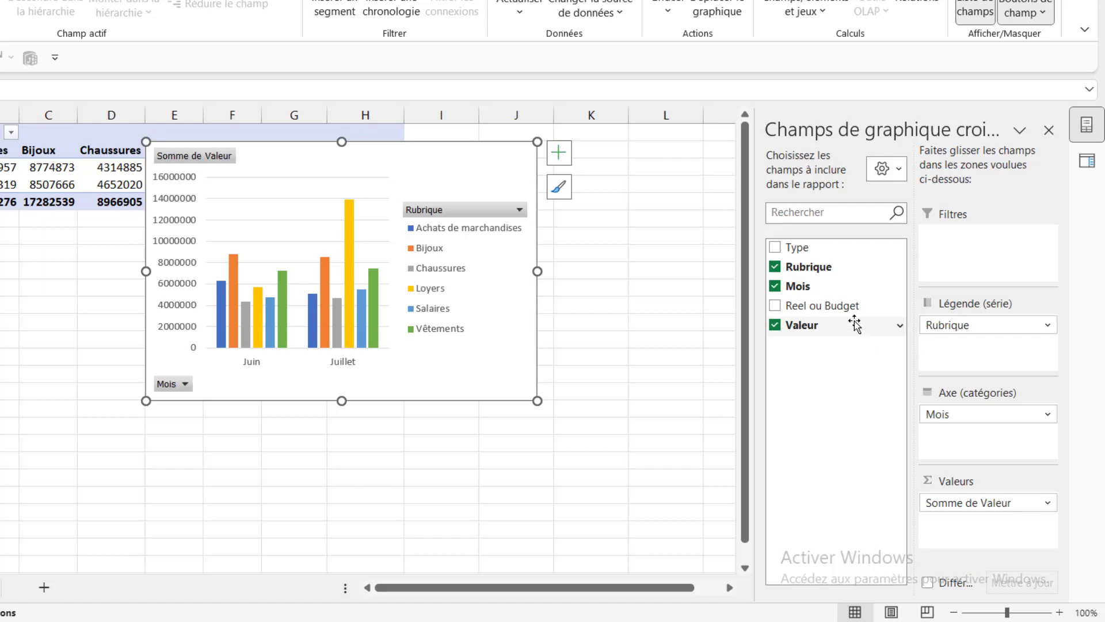
Add slicers for the Type and Reel ou Budget fields to the pivot chart
right_click(838, 252)
left_click(827, 251)
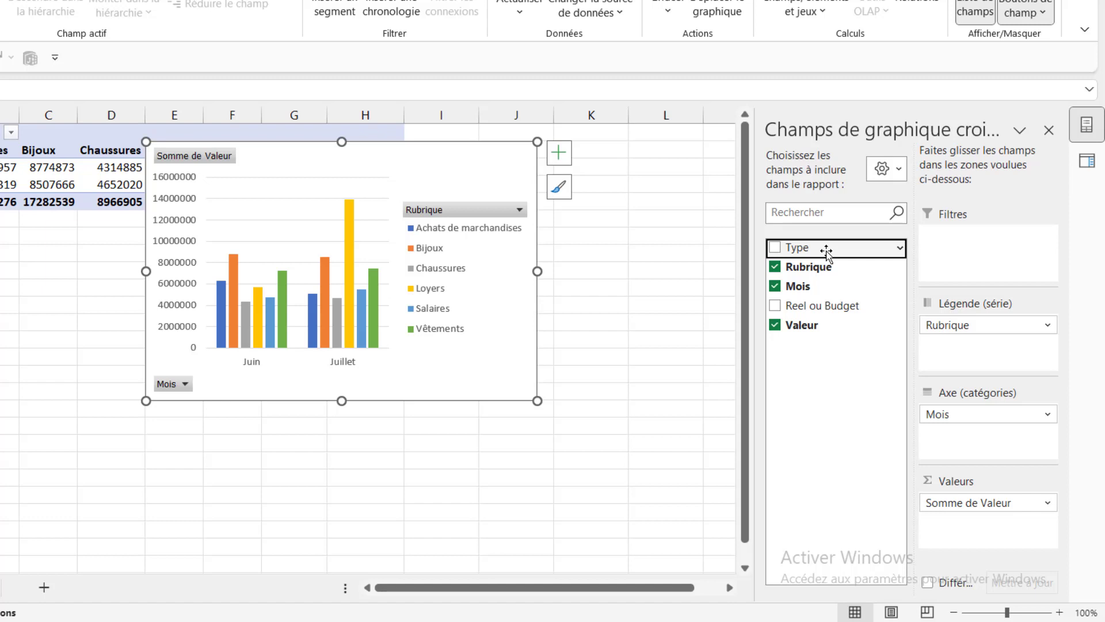
right_click(827, 251)
left_click(911, 351)
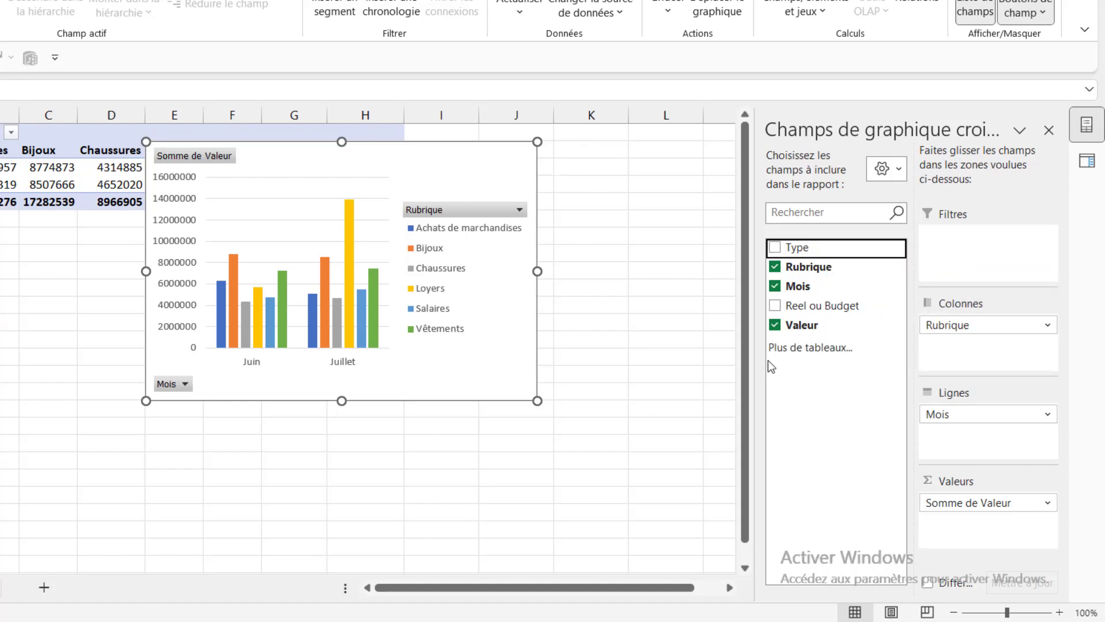
right_click(834, 309)
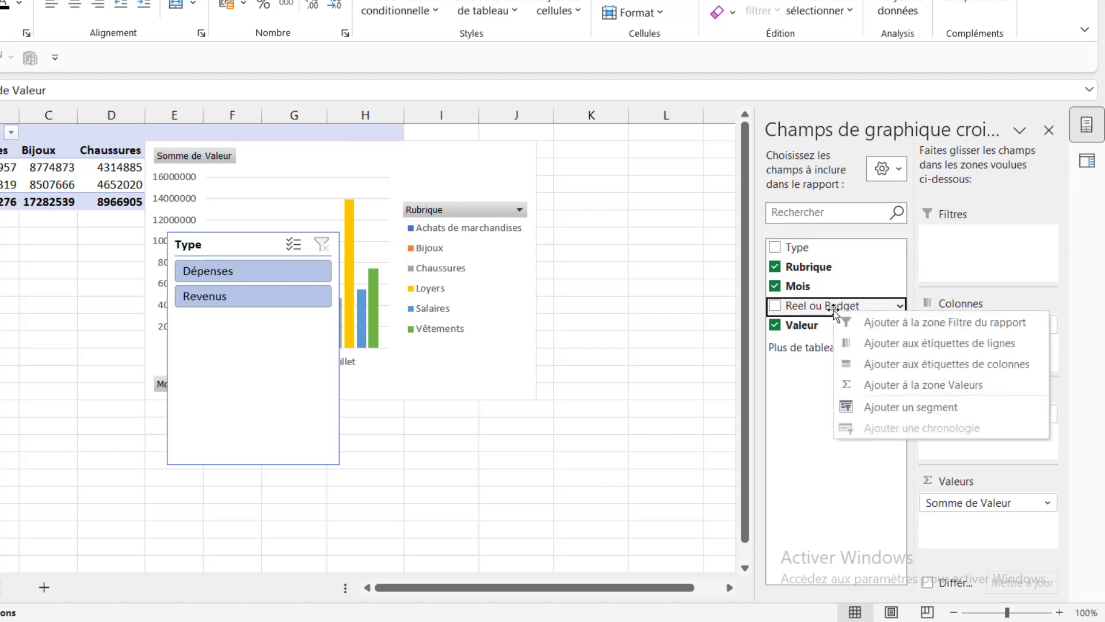
left_click(911, 407)
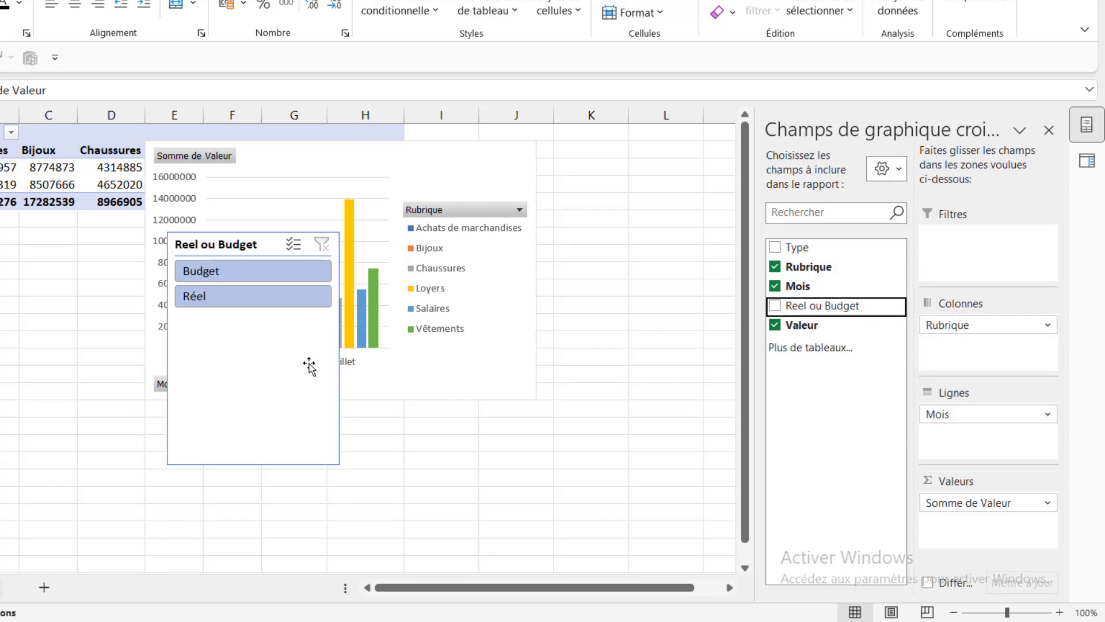
Move the Reel ou Budget slicer off the Type slicer and set both slicers to 2 columns
left_click_drag(309, 366, 603, 404)
left_click(296, 390, "ctrl")
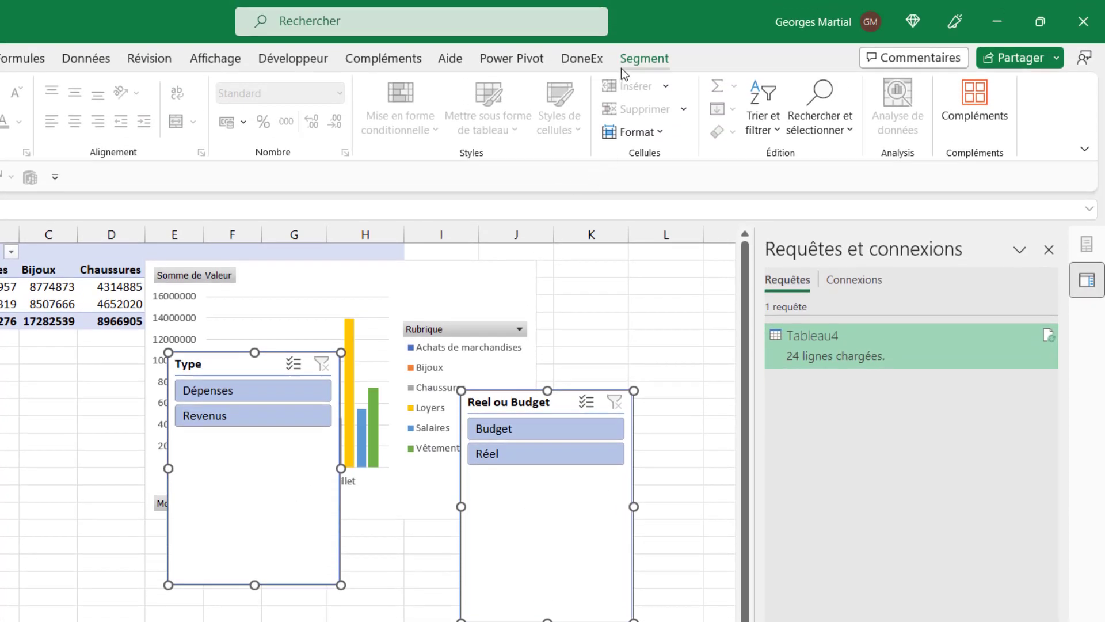
left_click(621, 68)
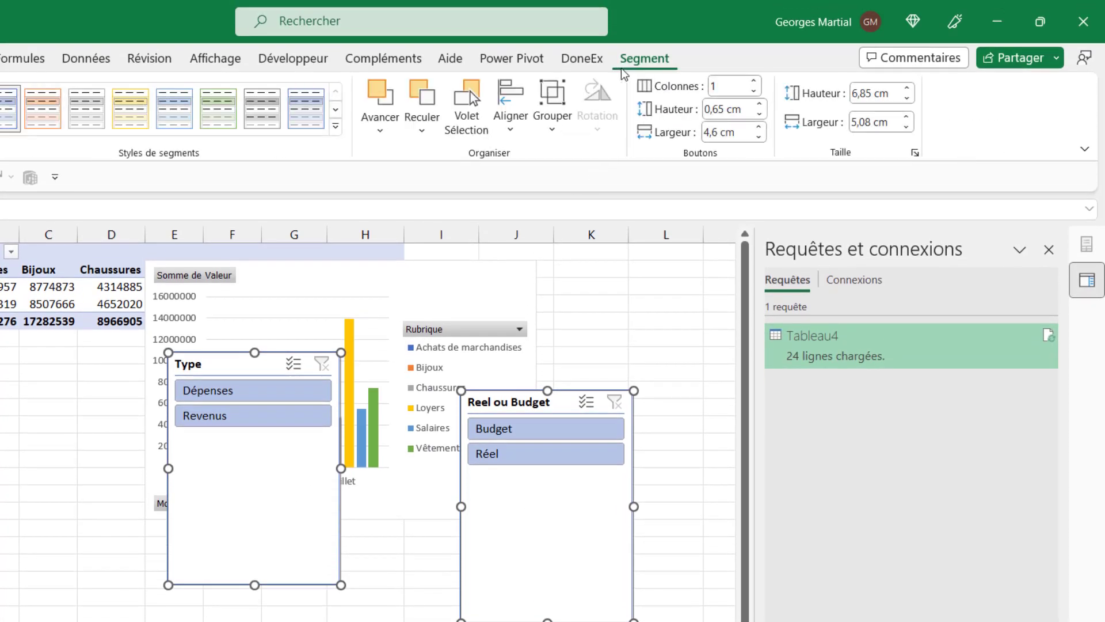
left_click(754, 81)
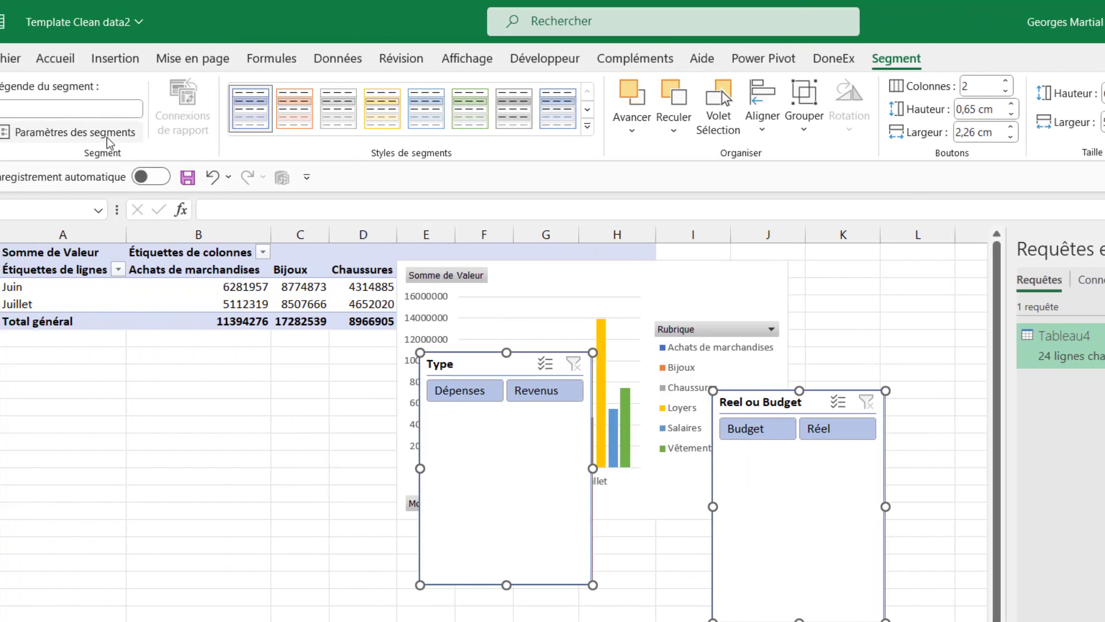
Hide the headers of both slicers and shrink them to about 1,25 cm high and 5 cm wide
left_click(98, 134)
left_click(388, 277)
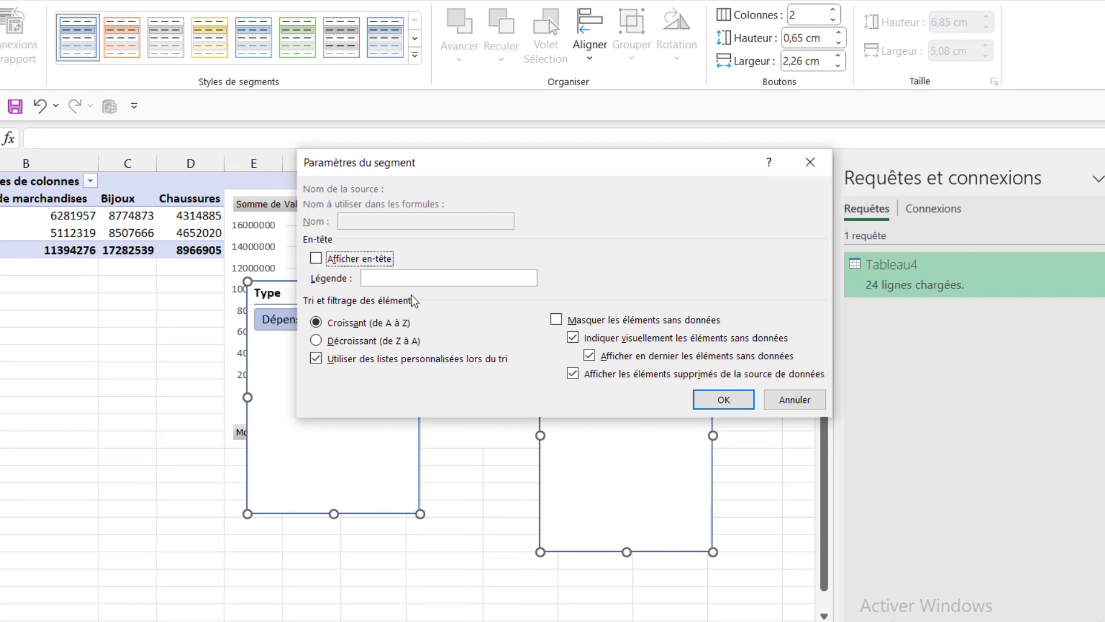
left_click(723, 399)
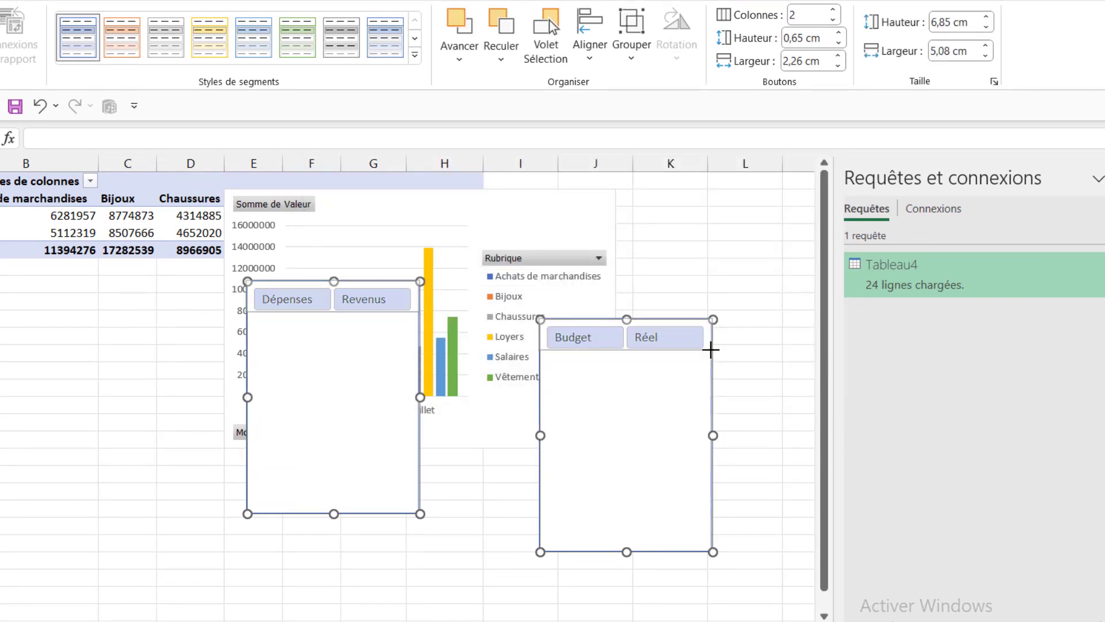
left_click_drag(709, 361, 709, 362)
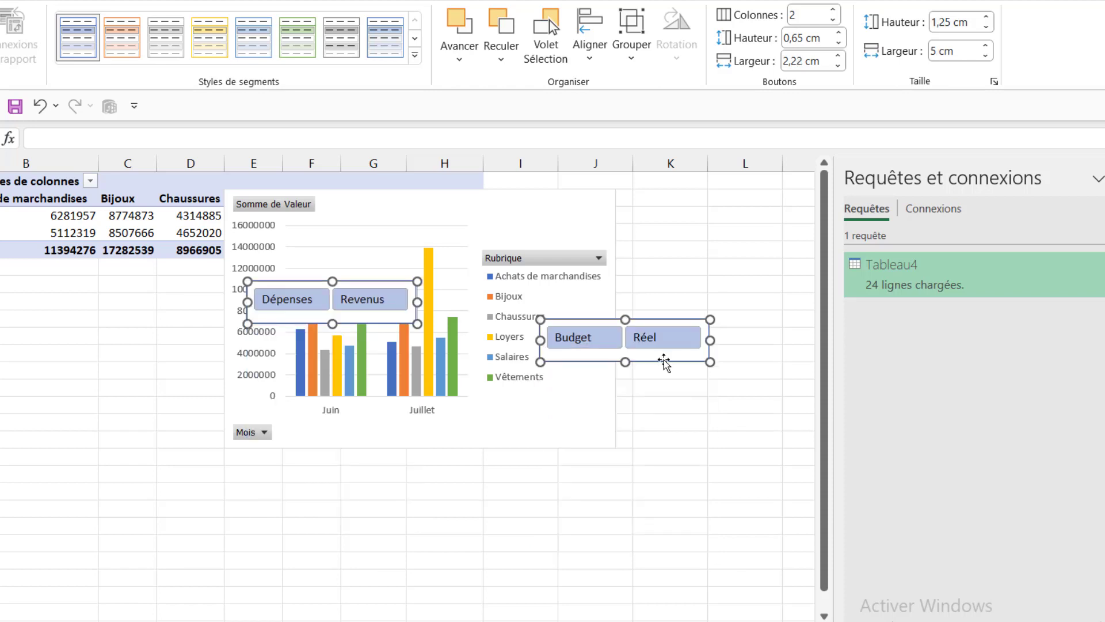
key("Escape")
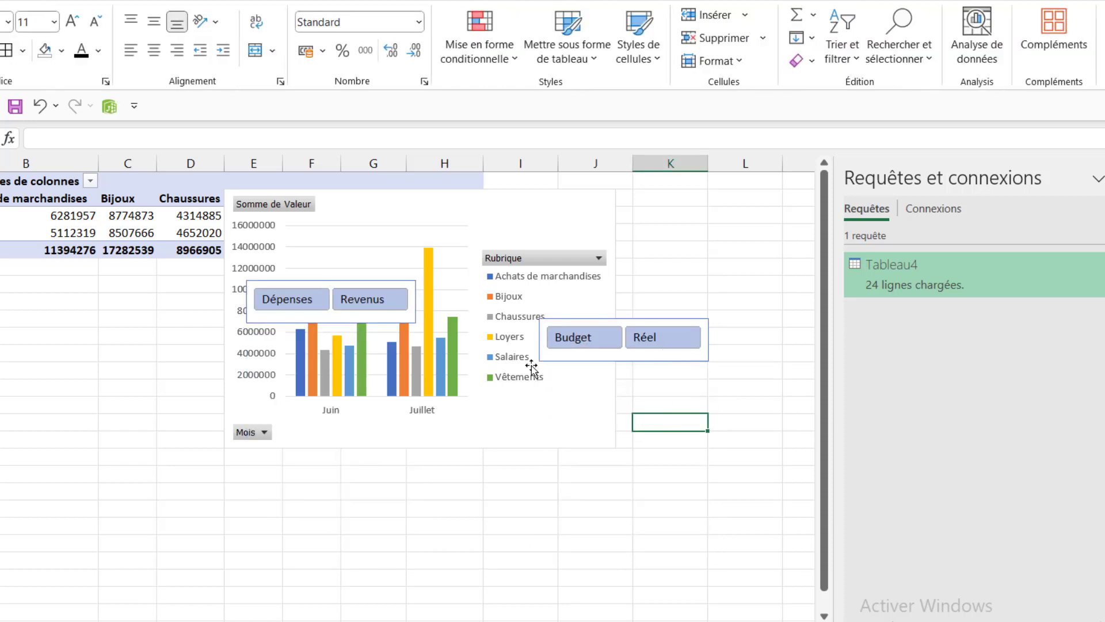
Place the chart below the pivot table and stack the Reel ou Budget slicer above the Type slicer beside it
left_click_drag(543, 407, 416, 479)
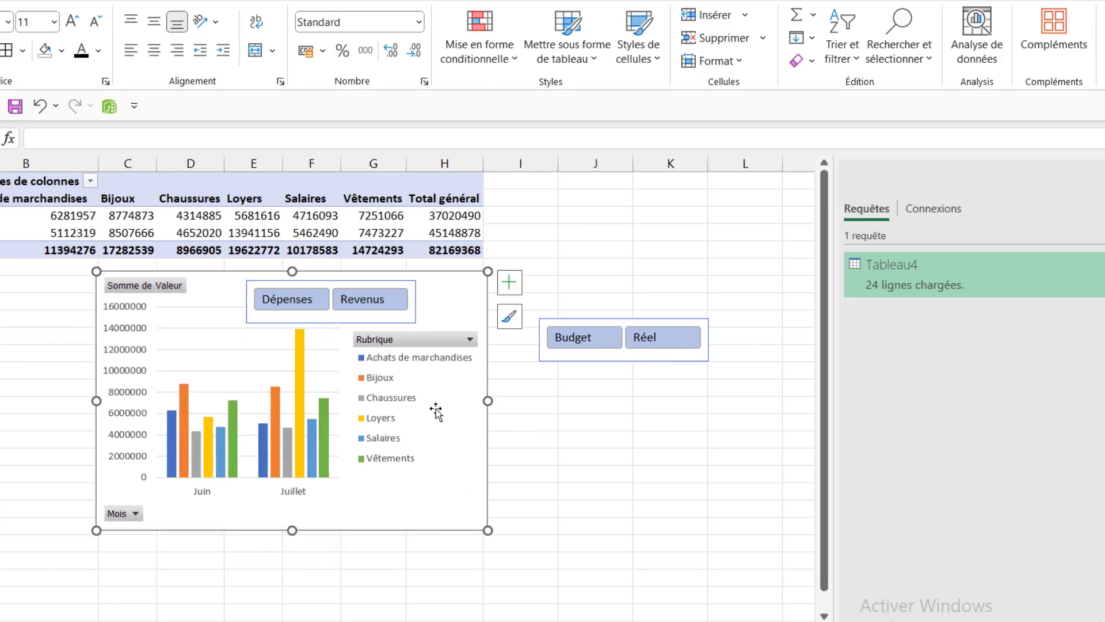
left_click_drag(405, 317, 646, 447)
left_click_drag(668, 358, 632, 313)
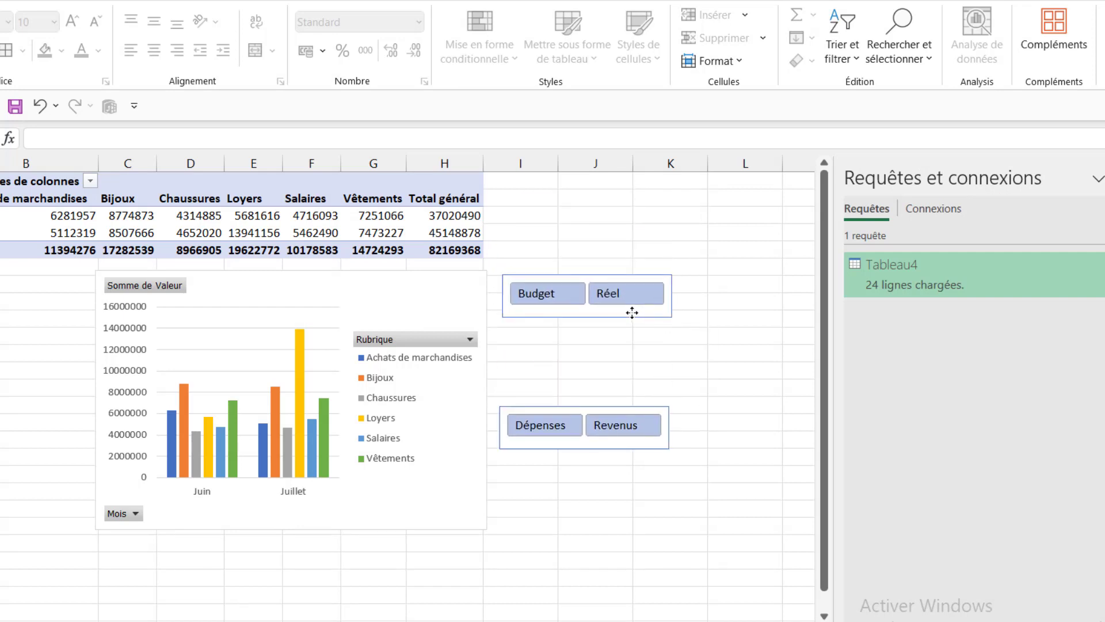
left_click_drag(633, 446, 633, 364)
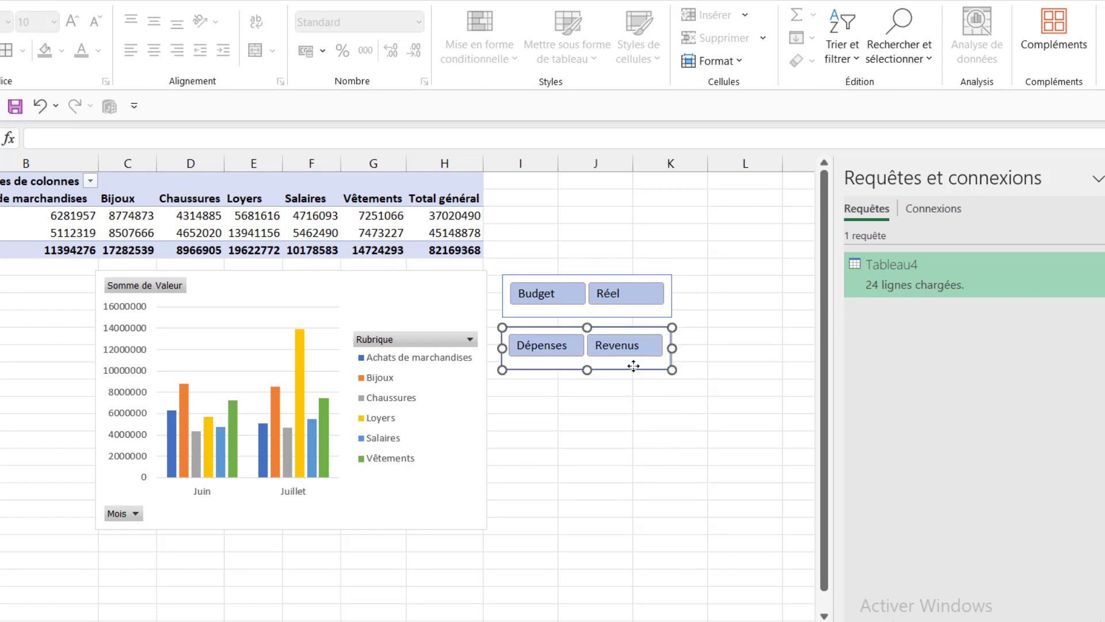
left_click(614, 424)
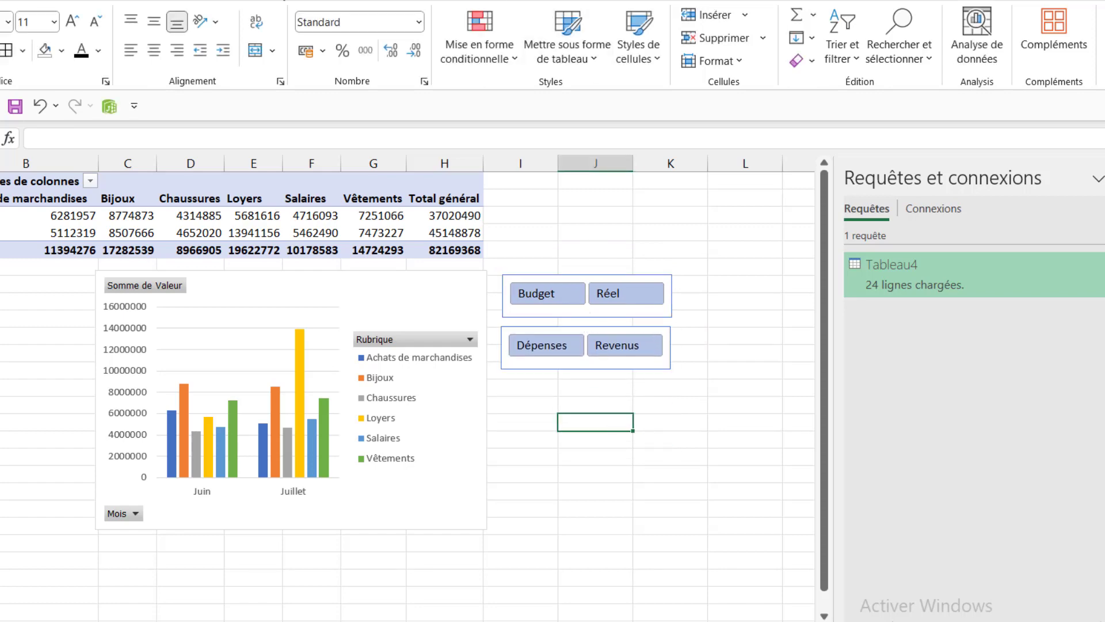
Hide the worksheet gridlines on the pivot chart sheet
left_click(285, 0)
left_click(410, 56)
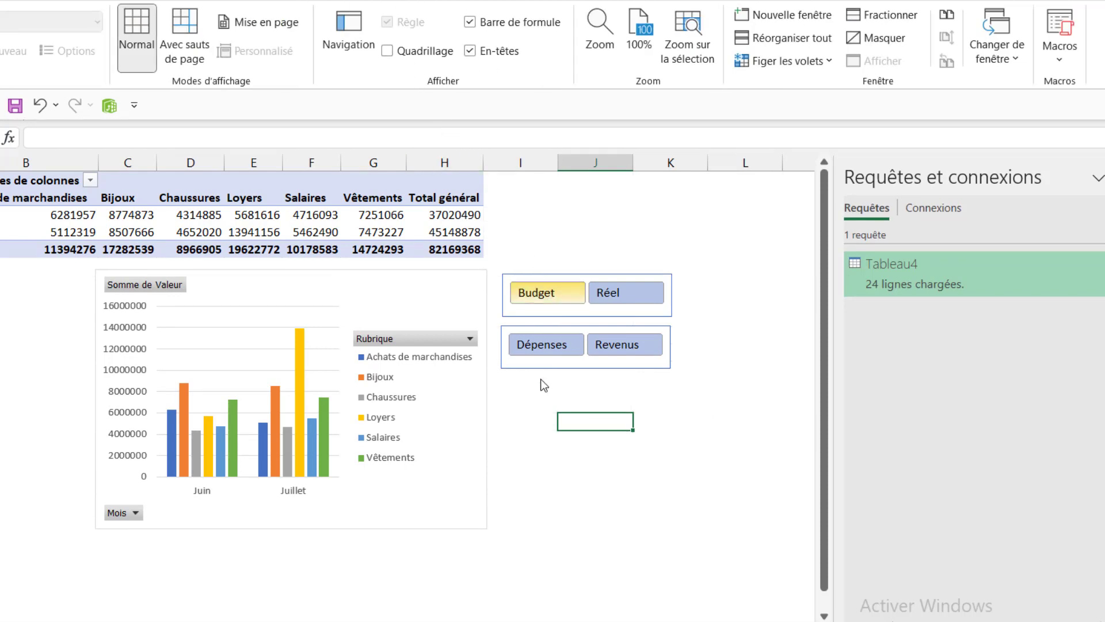
Remove the pivot chart's gridlines and position its legend at the bottom of the chart
left_click(385, 511)
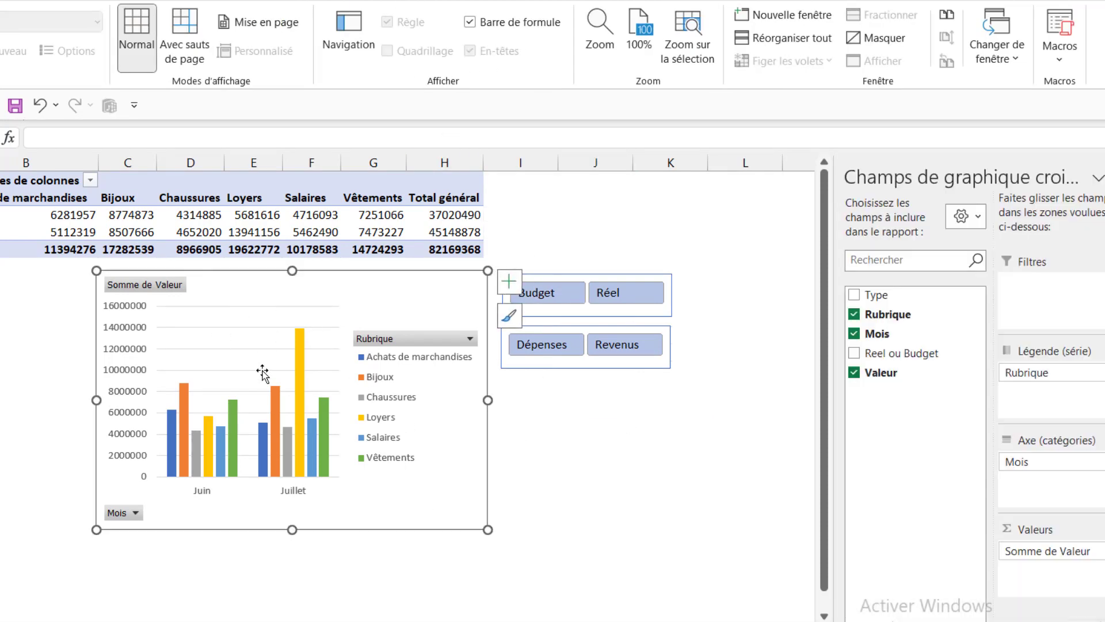
left_click(507, 286)
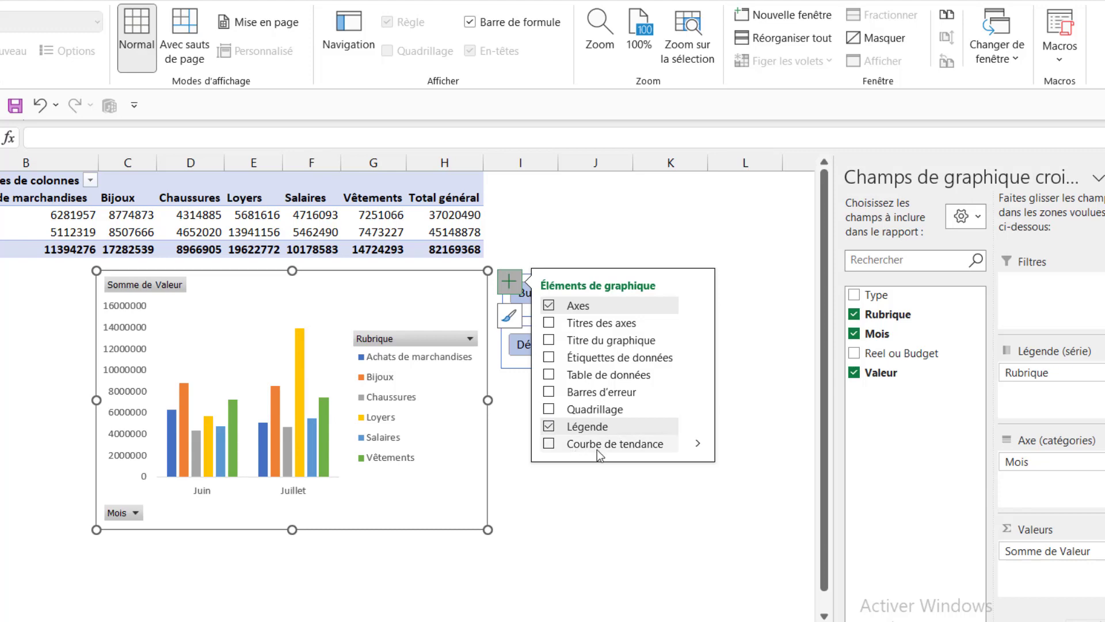
left_click(698, 427)
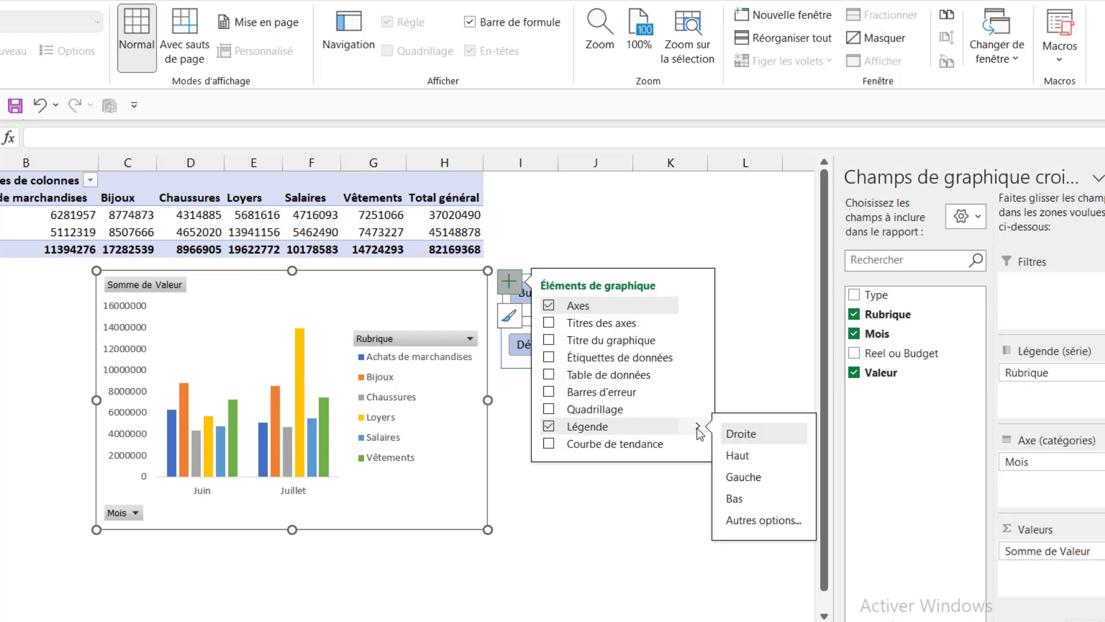
left_click(757, 455)
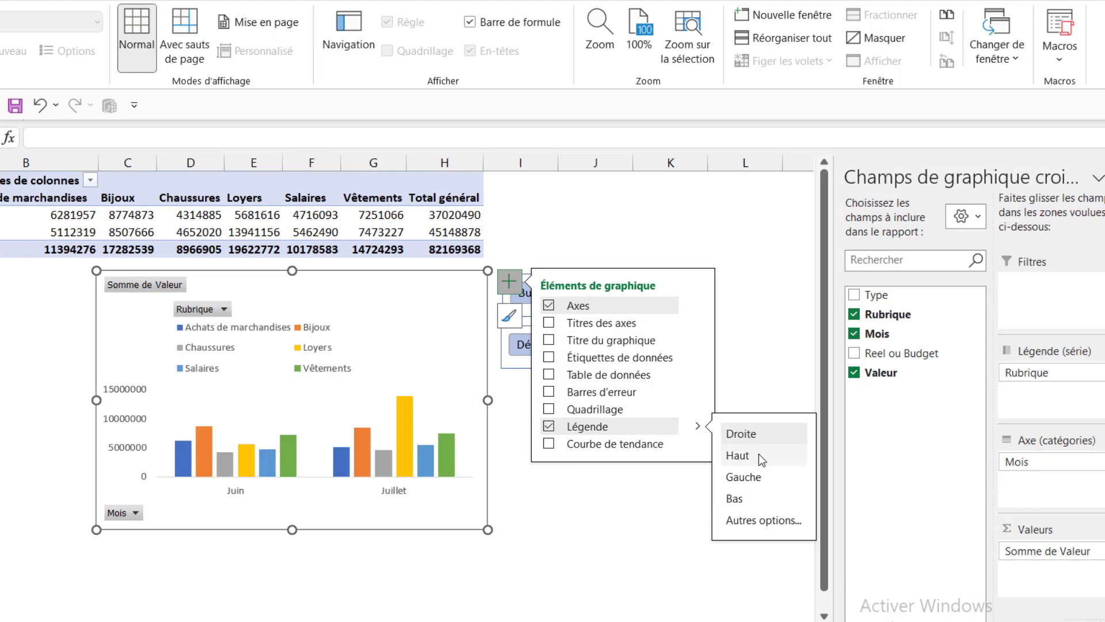
left_click(760, 477)
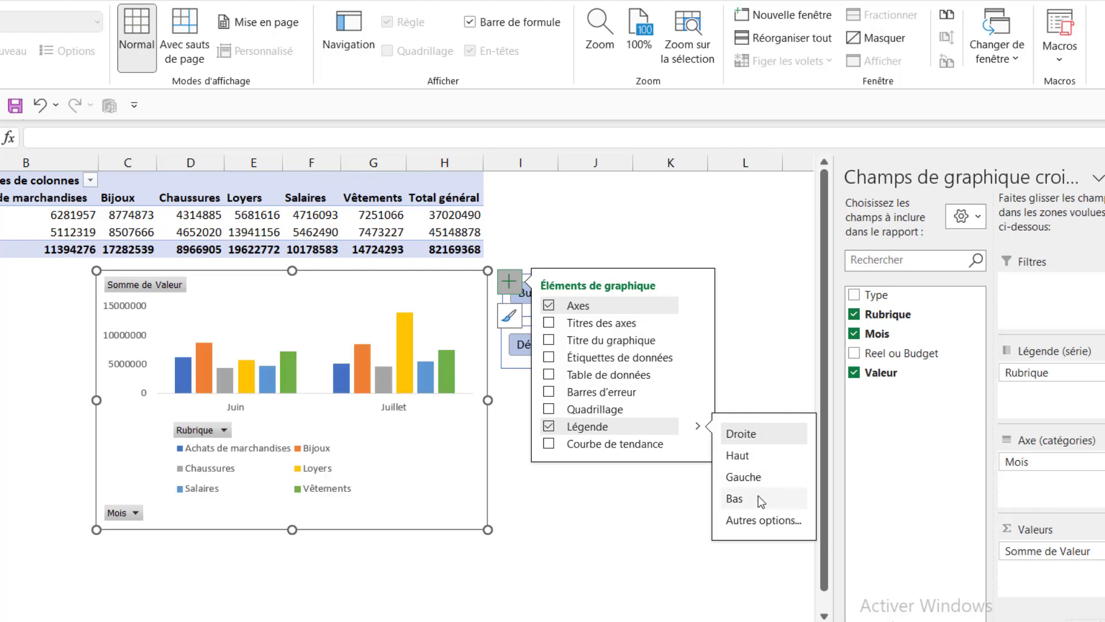
left_click(758, 496)
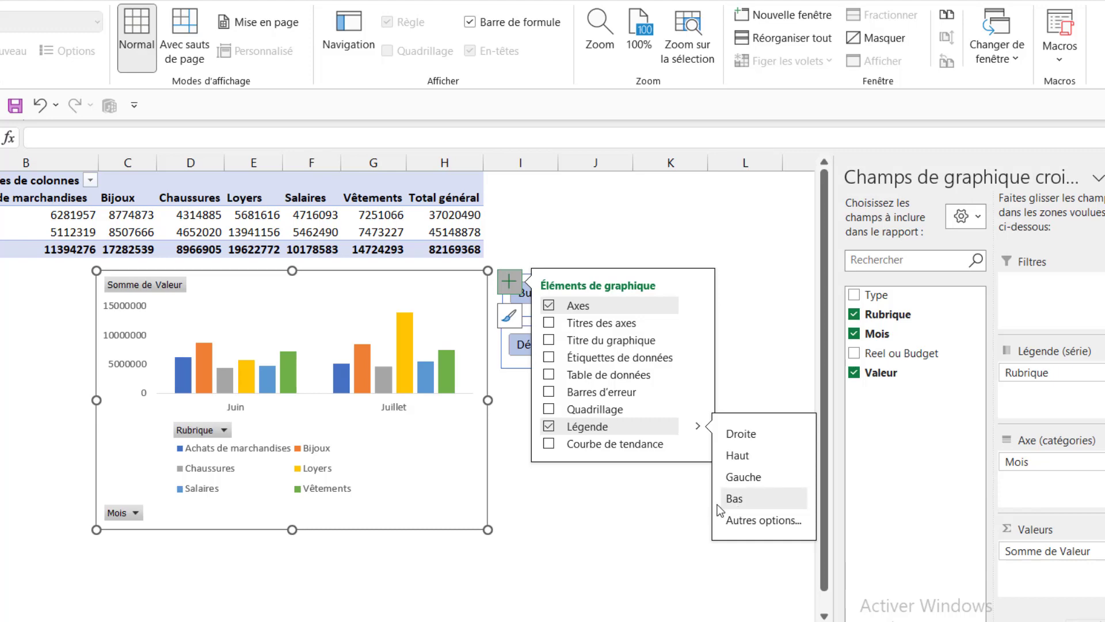
key("Escape")
key("Escape")
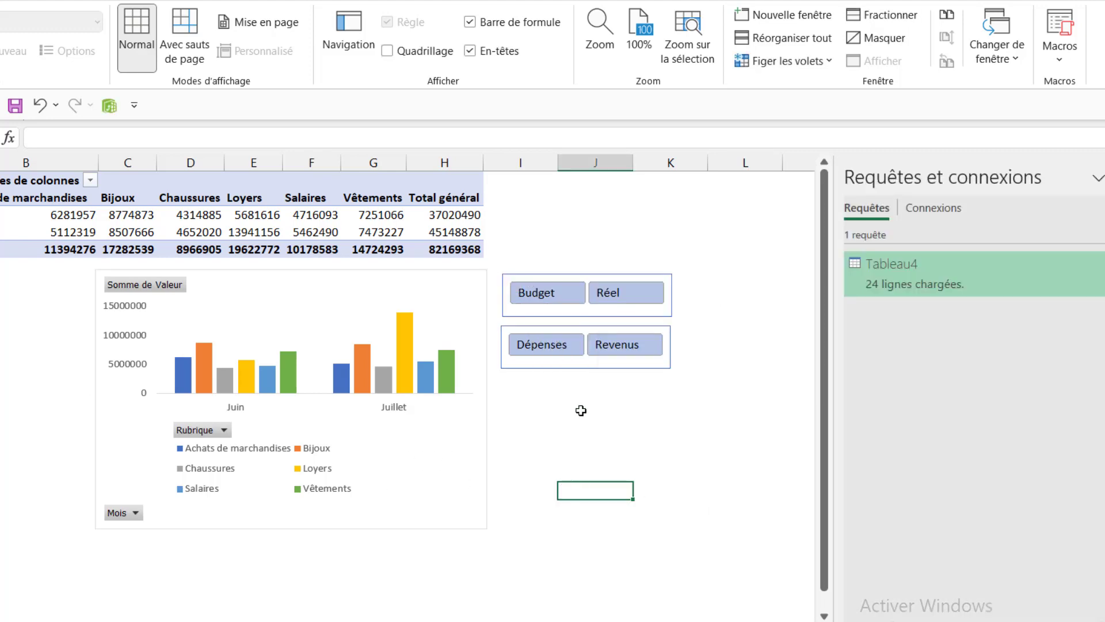
Use the slicers to compare Budget figures for Revenus and Dépenses, finishing with the chart filtered to Réel and Dépenses
left_click(555, 292)
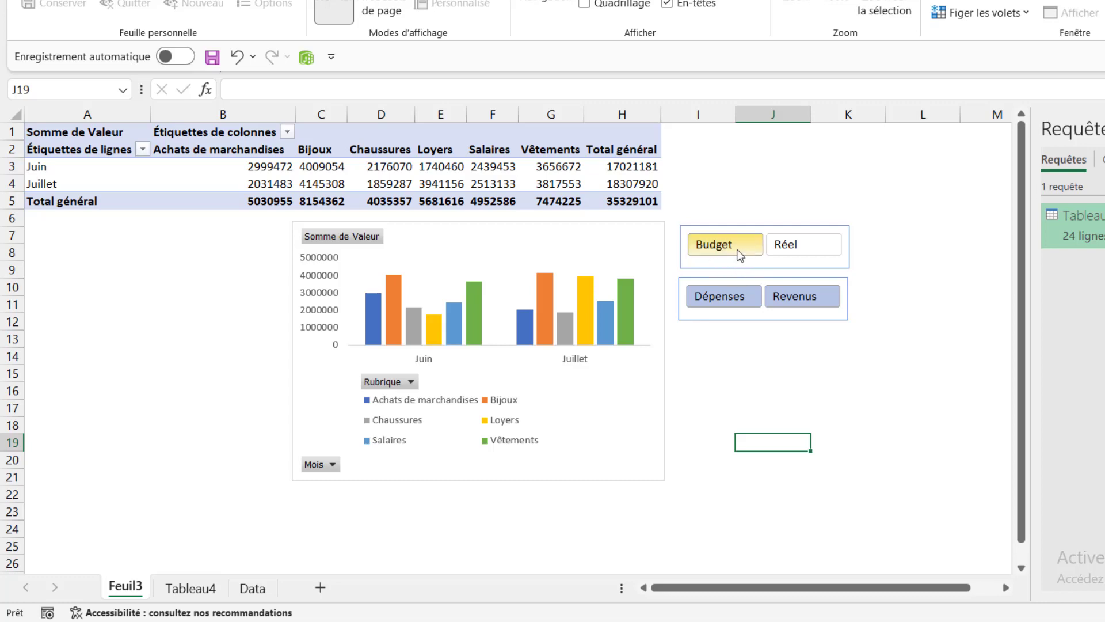
left_click(792, 306)
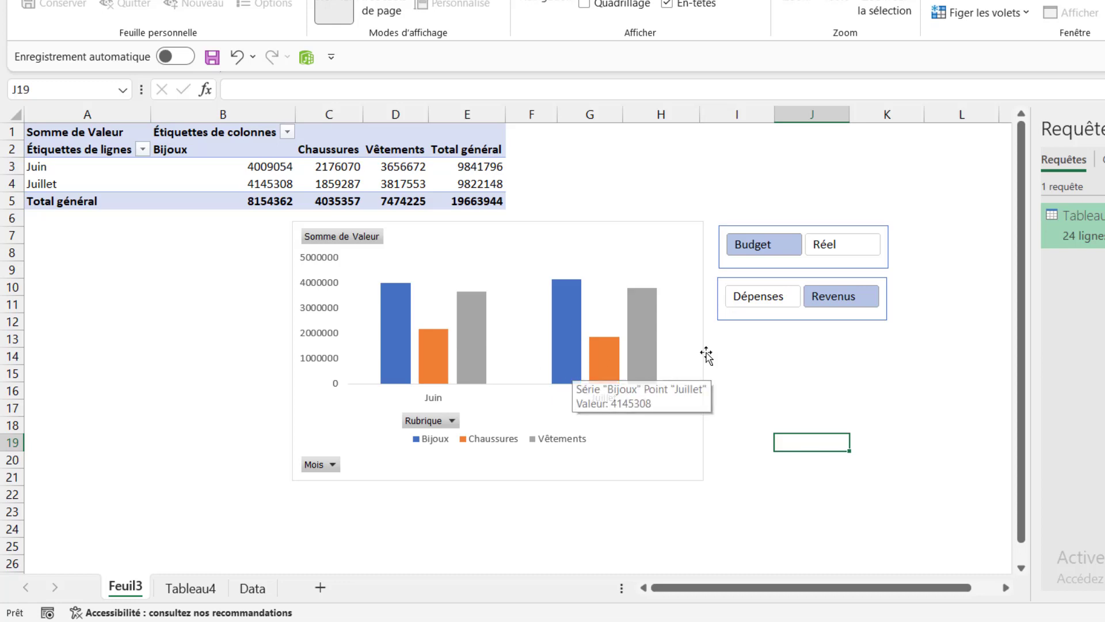
left_click(764, 297)
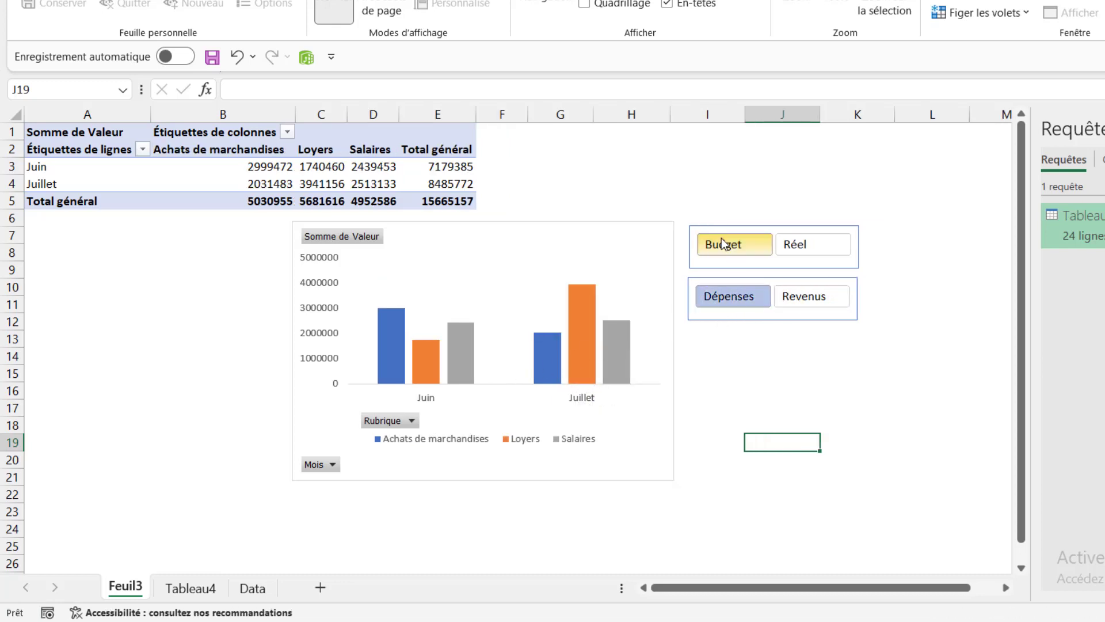
left_click(832, 247)
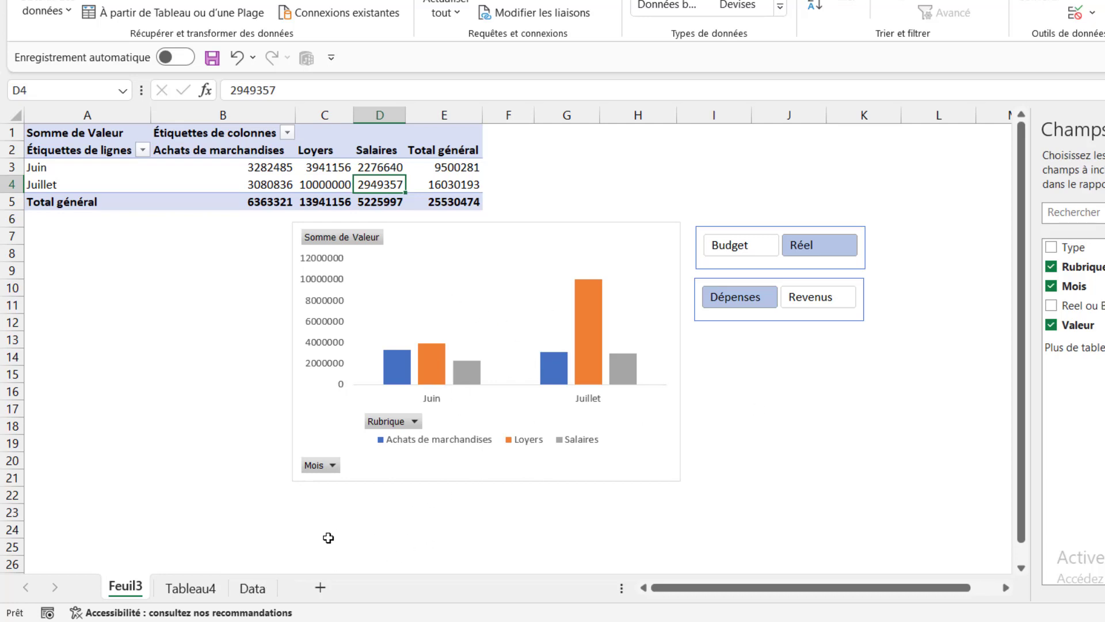
Set the actual (Réel) July Loyers expense to 3000000 in cell F16 of the Data sheet
left_click(258, 586)
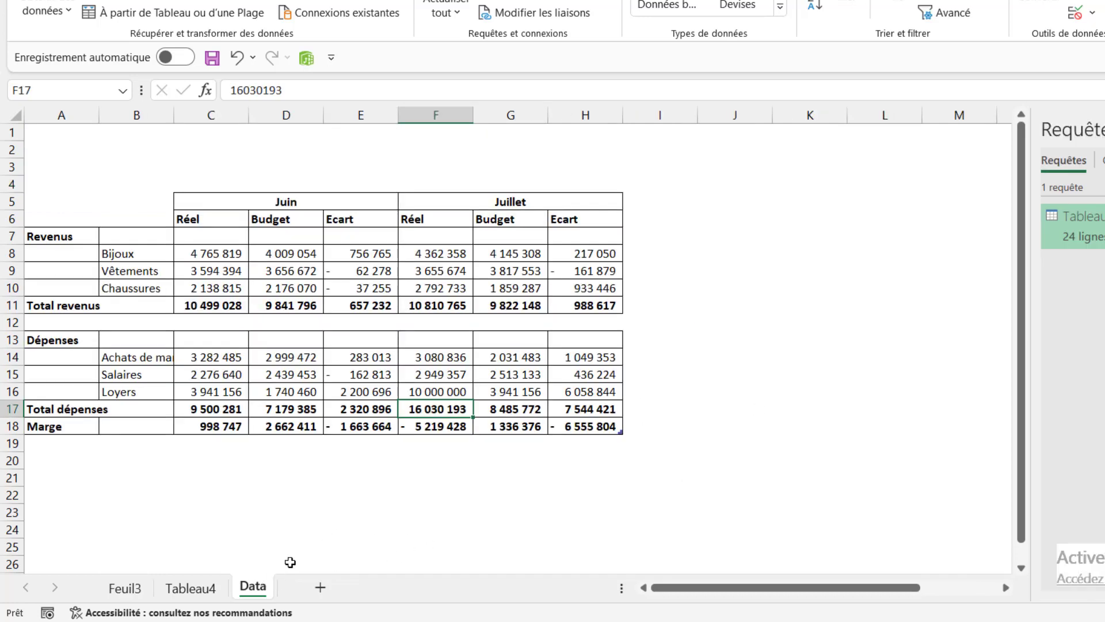
left_click(432, 390)
type("3")
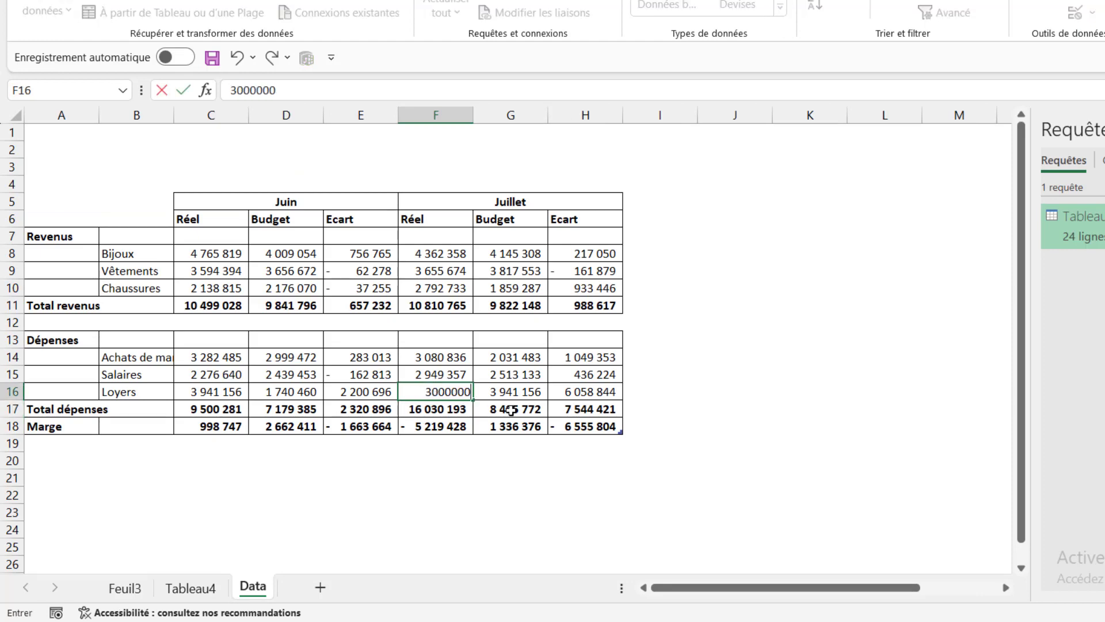
key("Return")
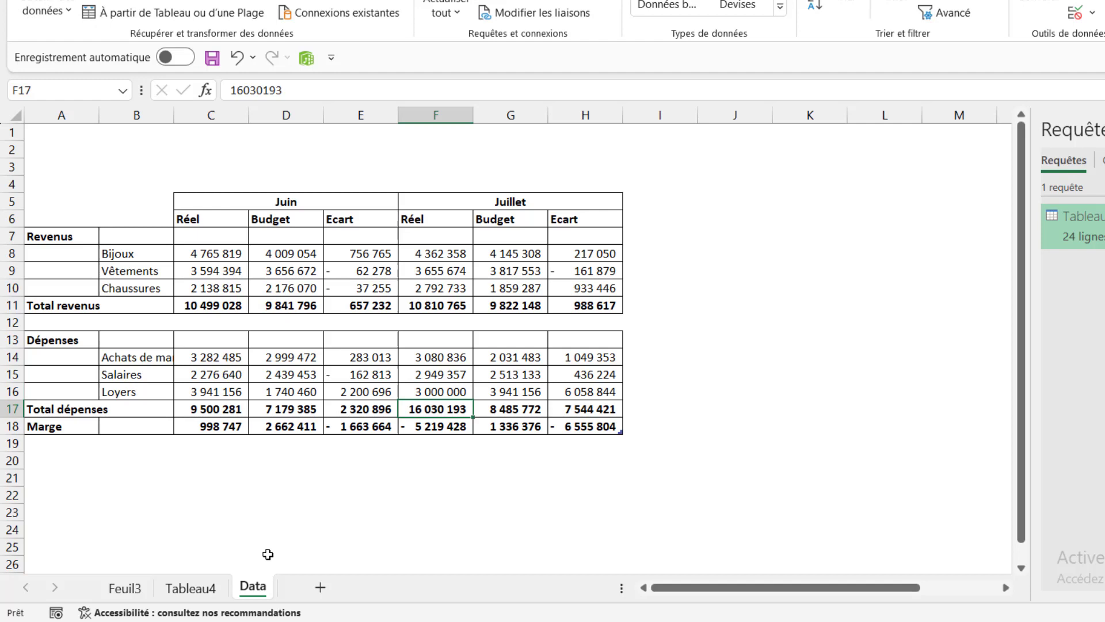
Refresh the loaded query table on the Tableau4 sheet to bring in the changed Loyers value
left_click(204, 588)
scroll(246, 242, "up", 1)
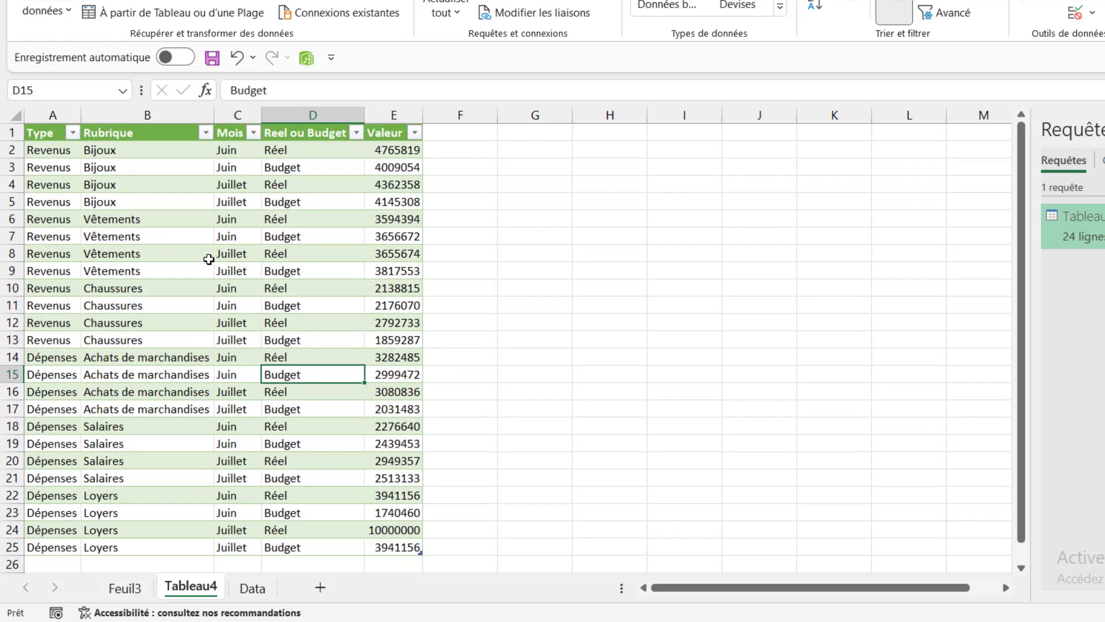
left_click(185, 240)
right_click(185, 240)
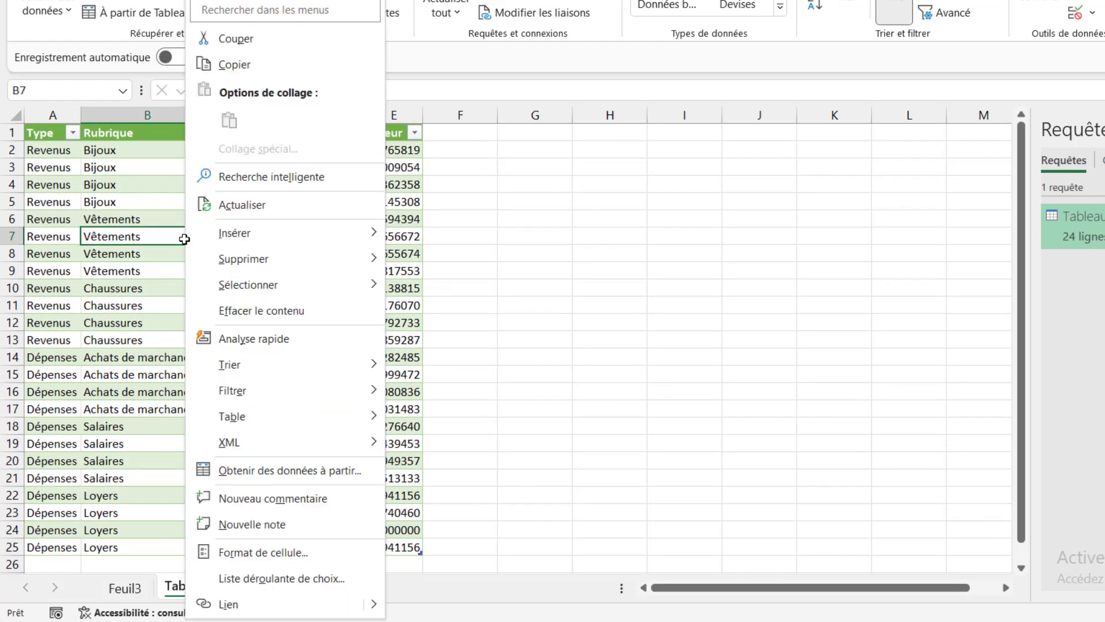
left_click(283, 206)
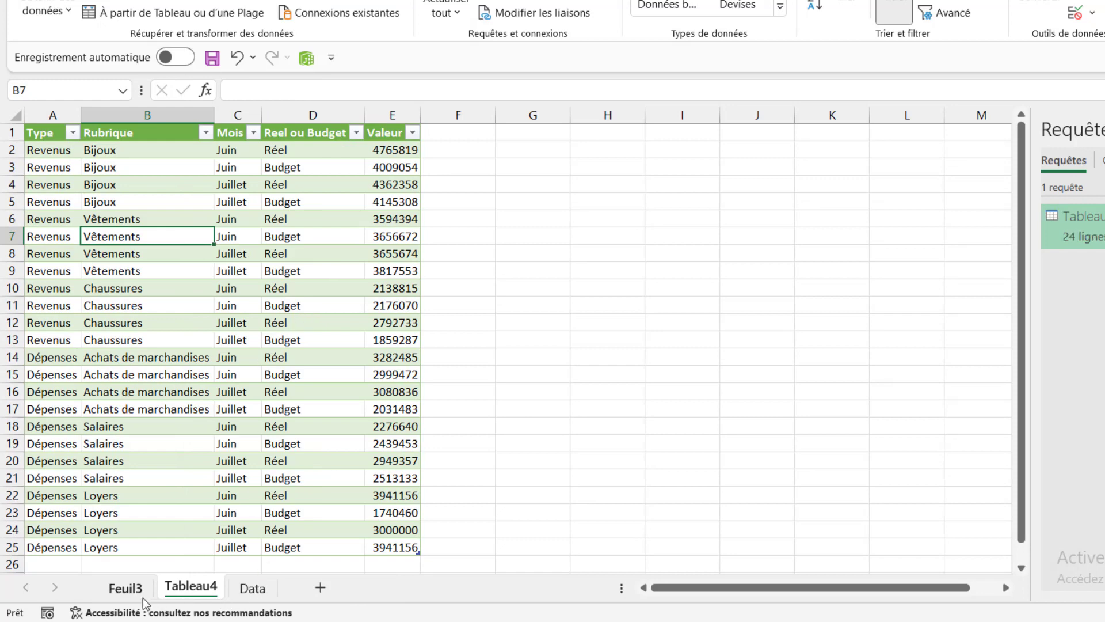
Refresh the pivot table on Feuil3 so the chart takes the updated query data
left_click(143, 597)
right_click(285, 185)
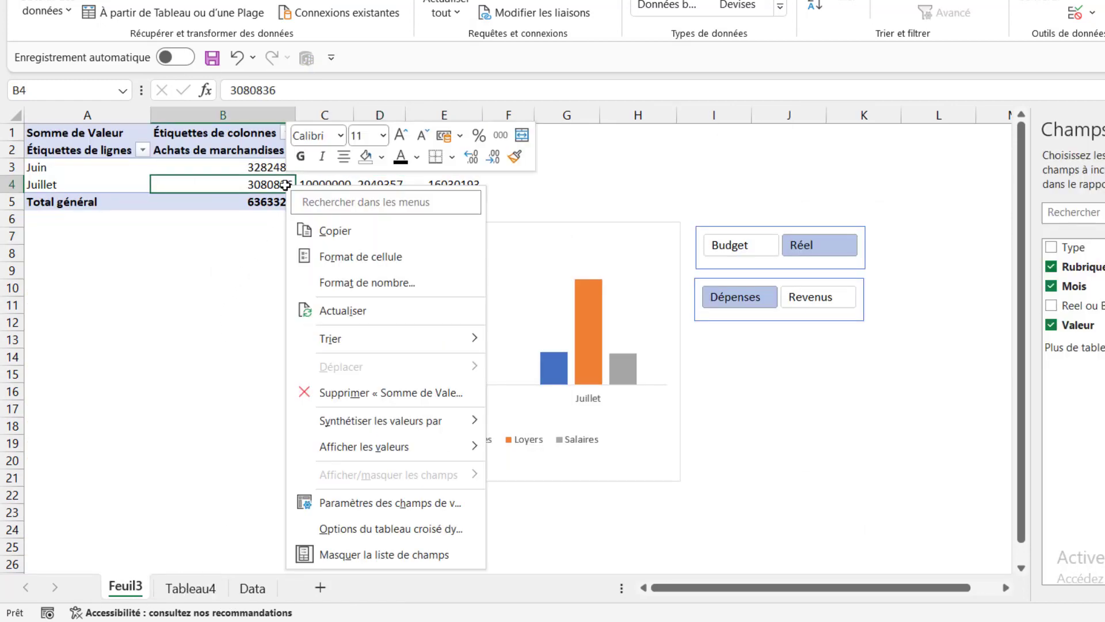
left_click(374, 311)
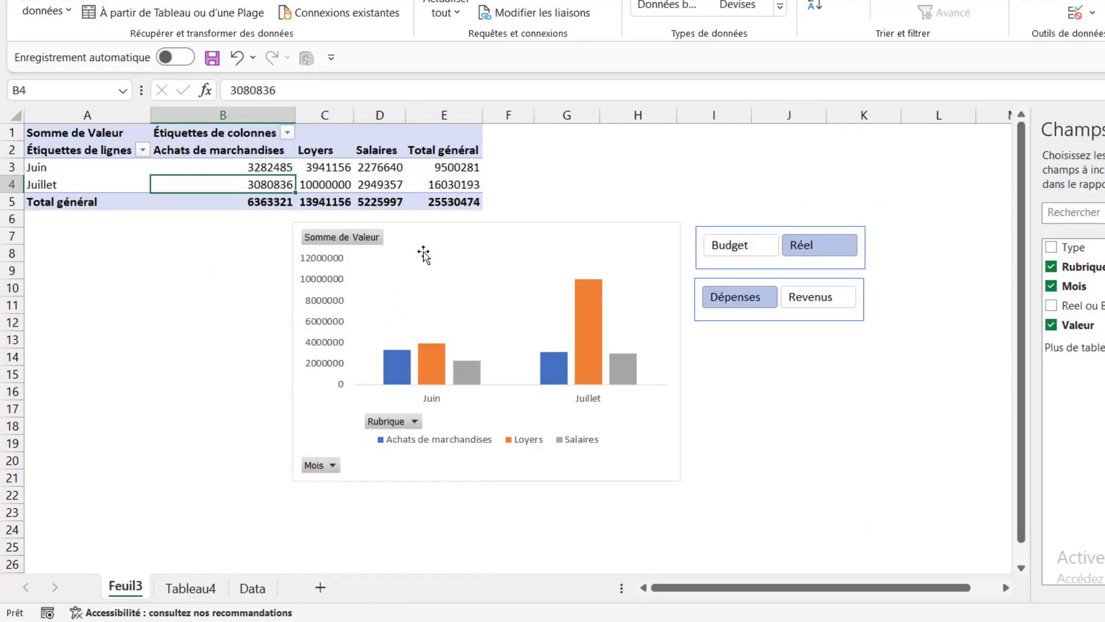